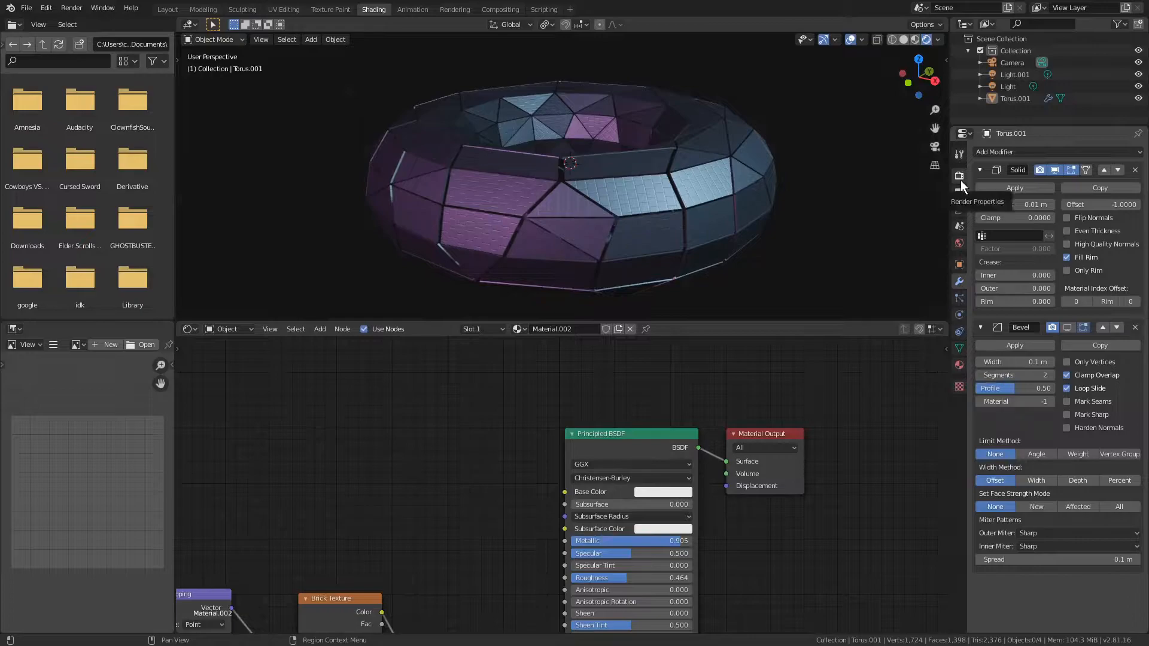
# Display the scene's render properties and select the torus in the 3D view.
pyautogui.click(956, 175)
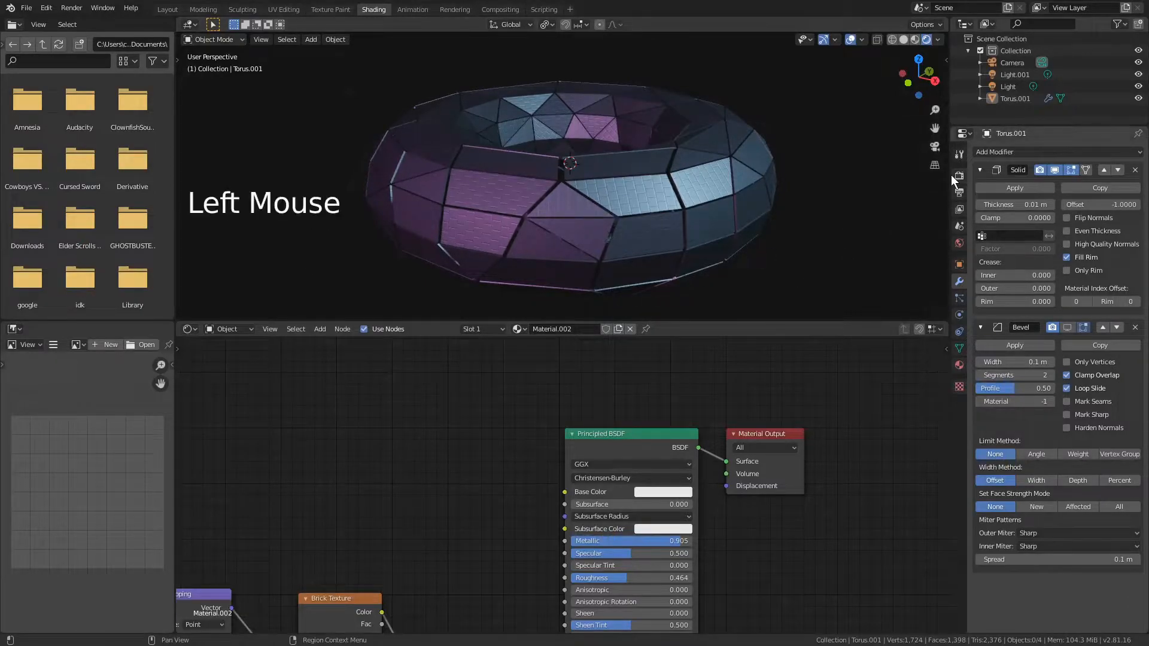
pyautogui.click(958, 175)
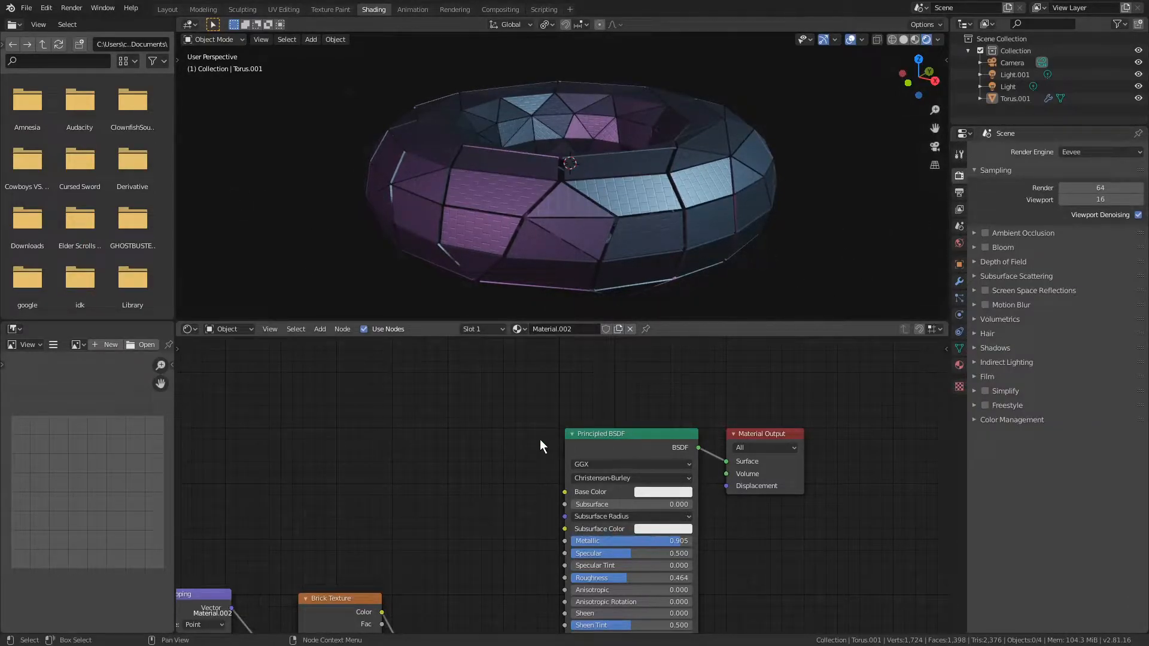
pyautogui.click(586, 229)
pyautogui.scroll(2, 584, 252)
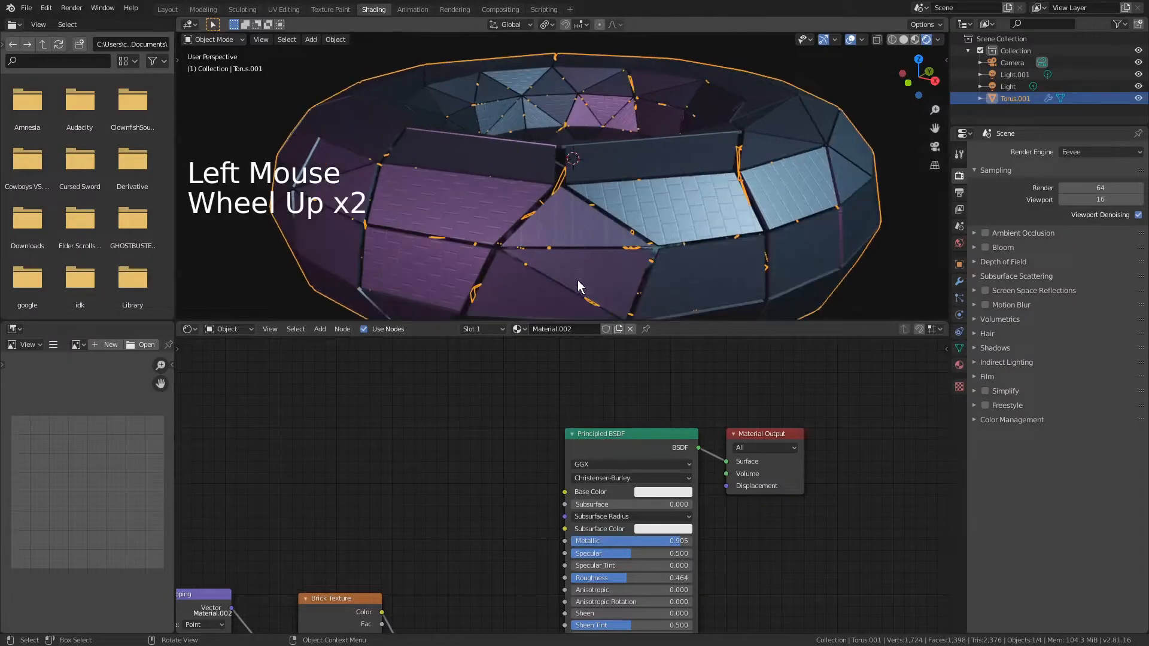
# Add a ColorRamp node to the torus material, in front of the Principled BSDF node.
pyautogui.click(536, 491)
pyautogui.click(528, 487)
pyautogui.click(528, 489)
pyautogui.scroll(-2, 473, 461)
pyautogui.scroll(3, 471, 459)
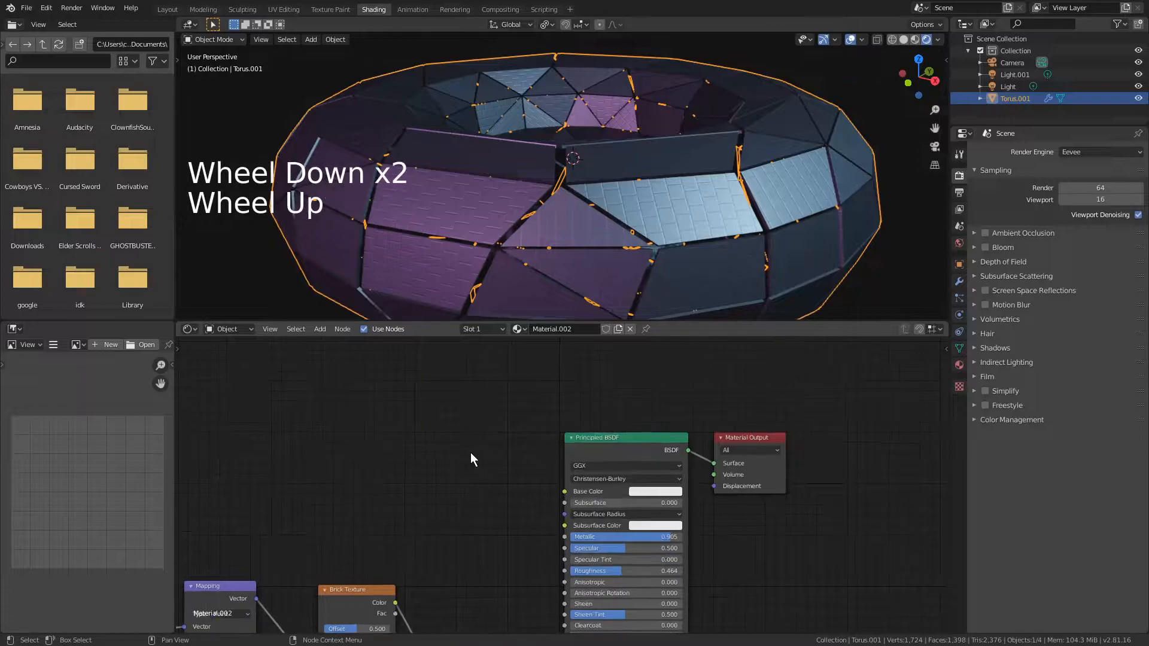
pyautogui.keyDown('shift'); pyautogui.moveTo(489, 467); pyautogui.dragTo(530, 430, button='middle'); pyautogui.keyUp('shift')
pyautogui.click(533, 421)
pyautogui.hotkey('shift', 'a')
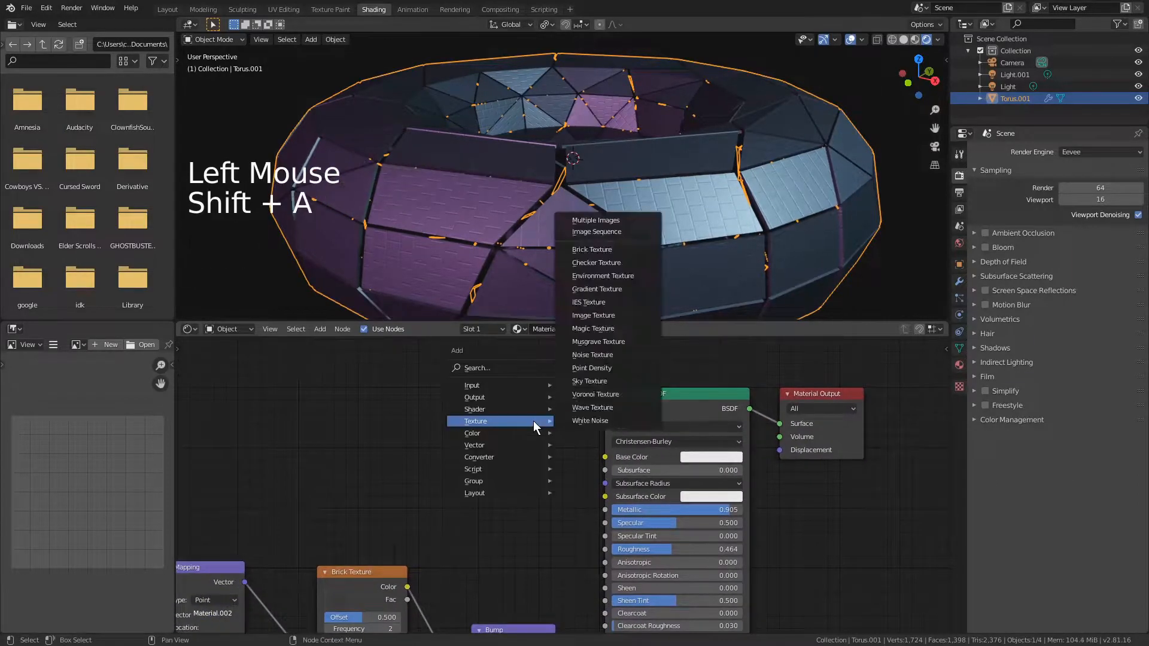
pyautogui.click(527, 369)
pyautogui.write('color')
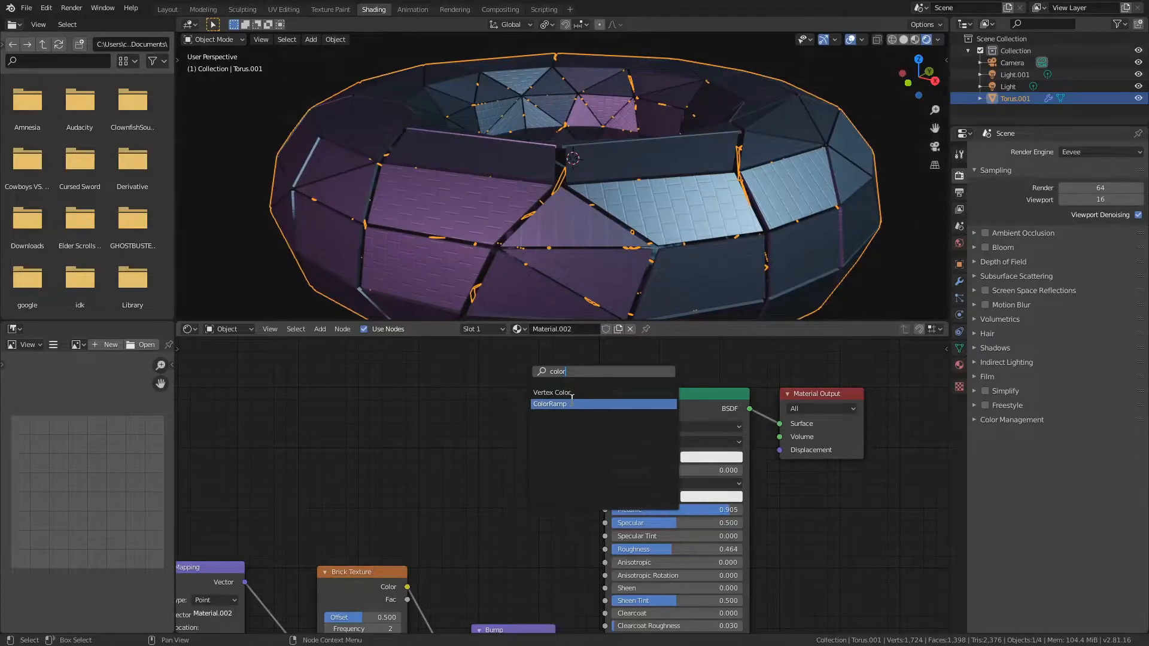
pyautogui.click(549, 404)
pyautogui.click(427, 412)
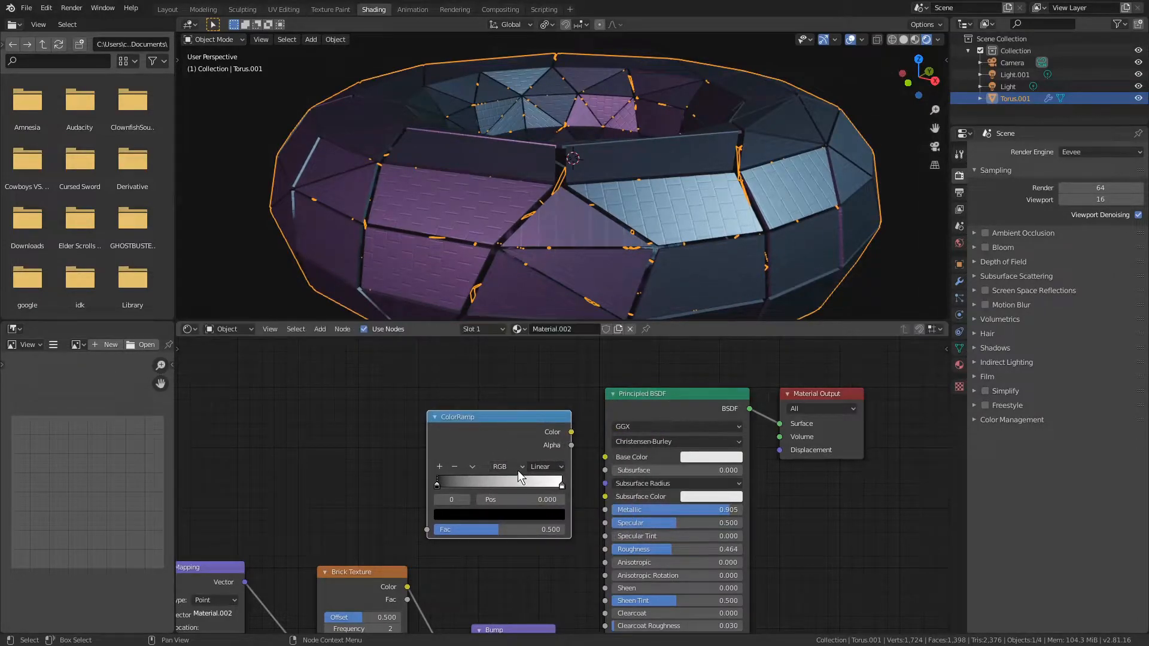
# Connect the ColorRamp's Color output to the Principled BSDF's Base Color and move the black stop to position 0.005.
pyautogui.scroll(-5, 452, 528)
pyautogui.scroll(4, 452, 528)
pyautogui.keyDown('shift'); pyautogui.scroll(1, 453, 528); pyautogui.keyUp('shift')
pyautogui.keyDown('shift'); pyautogui.moveTo(452, 528); pyautogui.dragTo(461, 506, button='middle'); pyautogui.keyUp('shift')
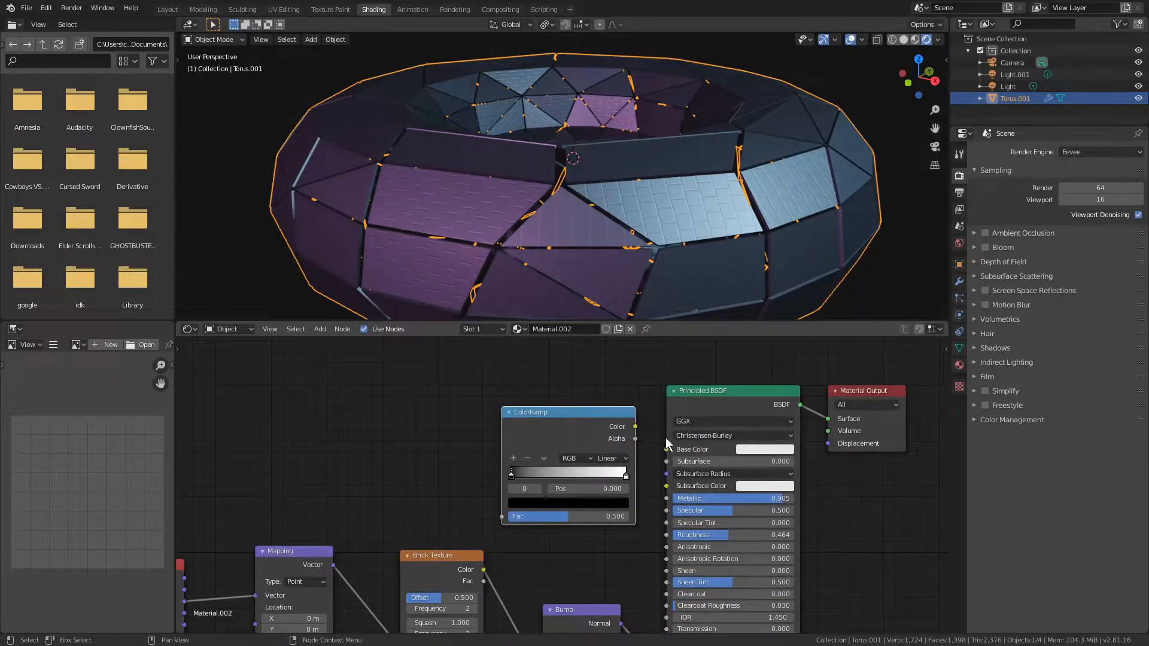
pyautogui.moveTo(636, 427); pyautogui.dragTo(667, 448)
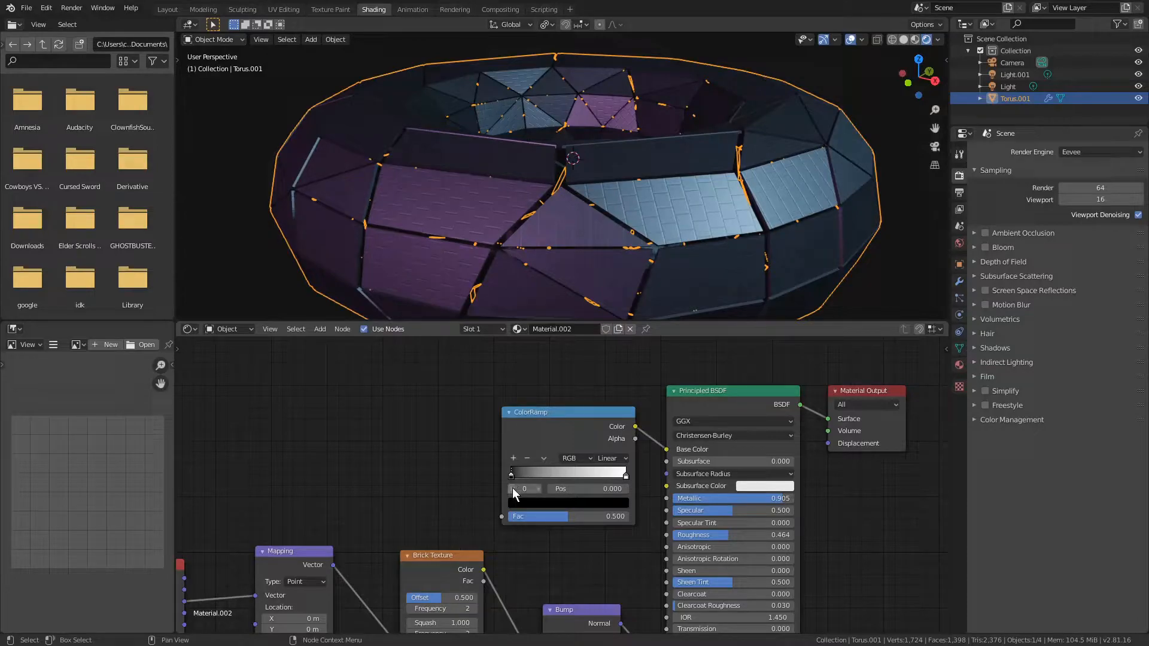
pyautogui.moveTo(512, 478); pyautogui.dragTo(510, 473)
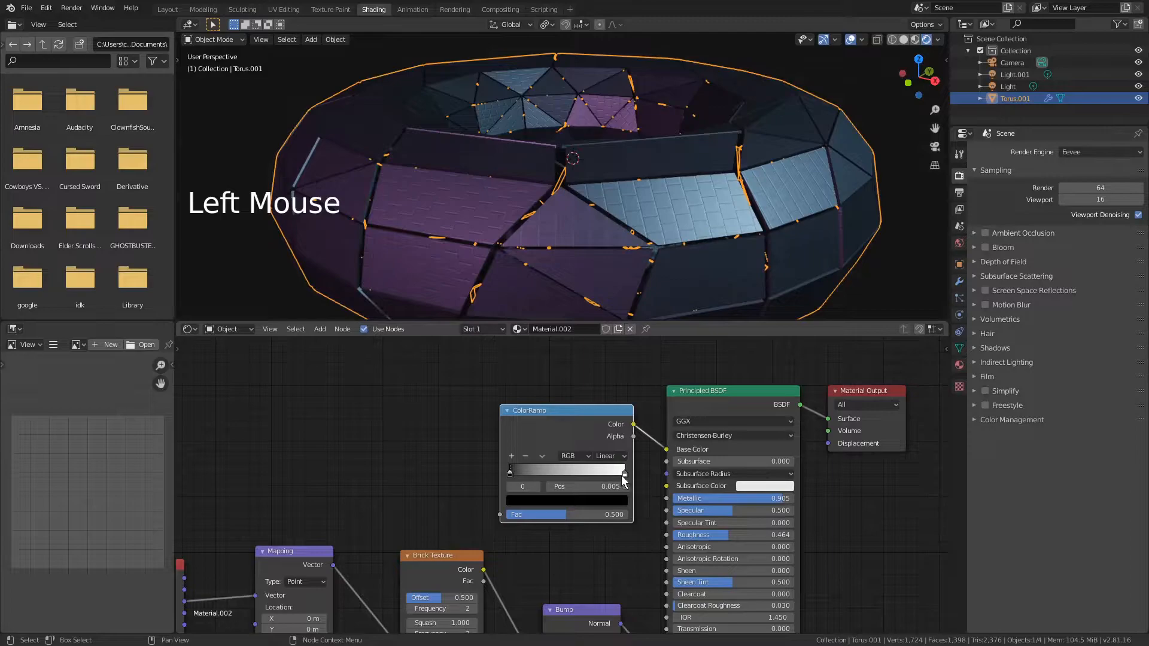
pyautogui.moveTo(622, 476); pyautogui.dragTo(627, 477)
# Add a Voronoi Texture node in front of the ColorRamp node.
pyautogui.keyDown('shift'); pyautogui.moveTo(445, 422); pyautogui.dragTo(530, 428, button='middle'); pyautogui.keyUp('shift')
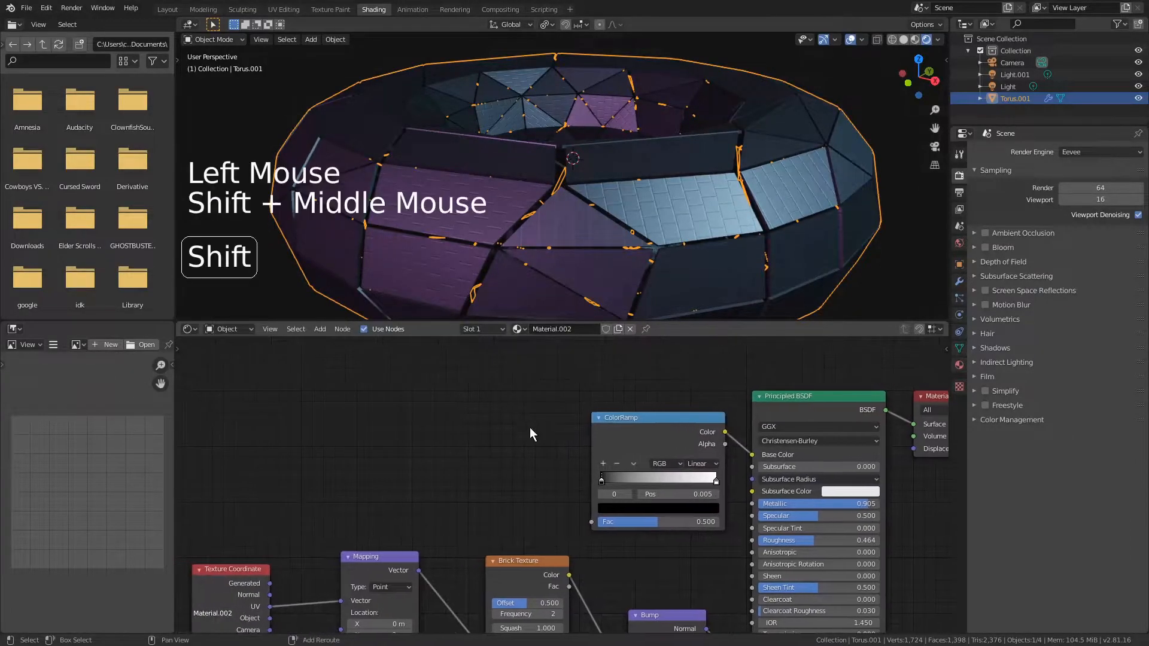
pyautogui.click(472, 391)
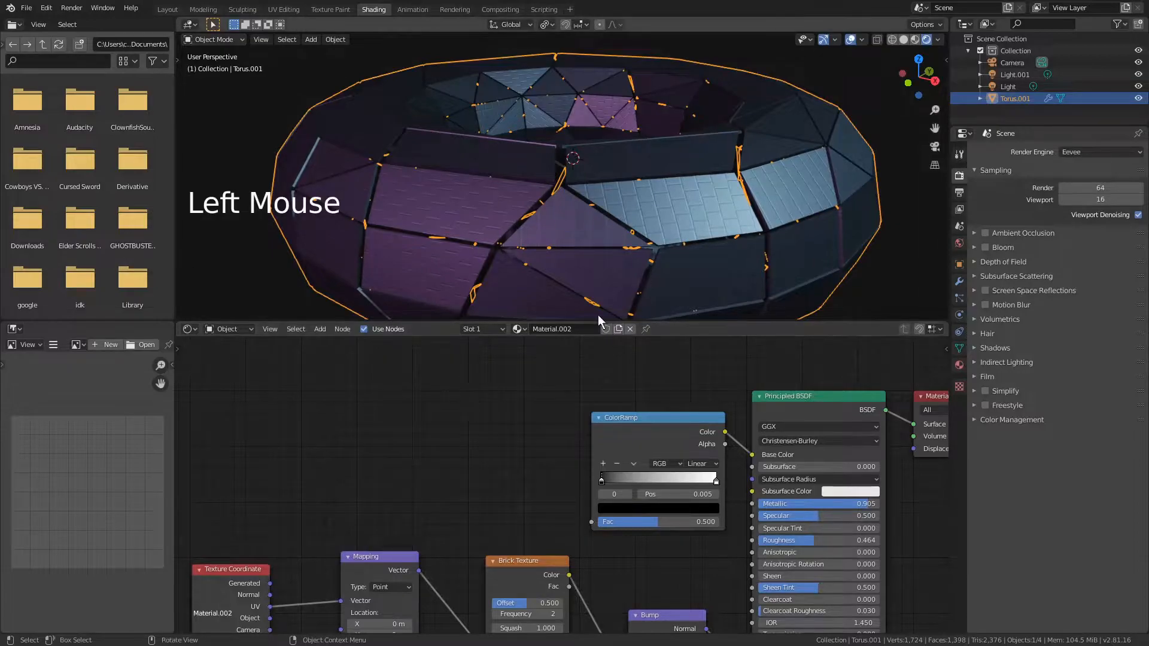
pyautogui.click(508, 408)
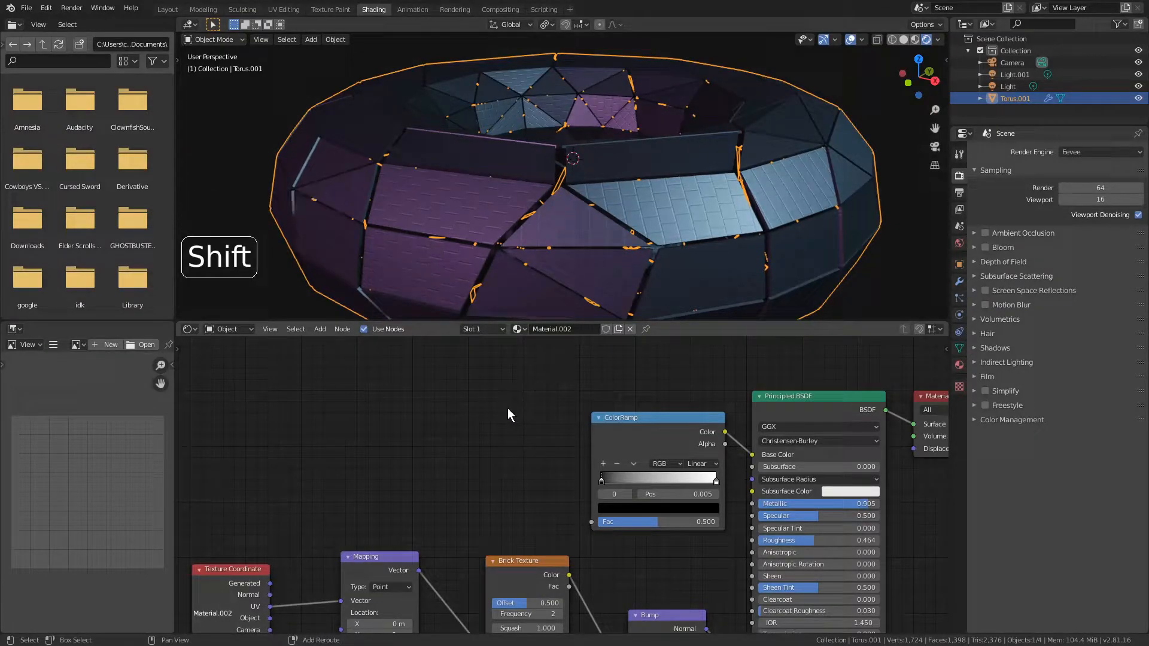
pyautogui.hotkey('shift', 'a')
pyautogui.moveTo(521, 465)
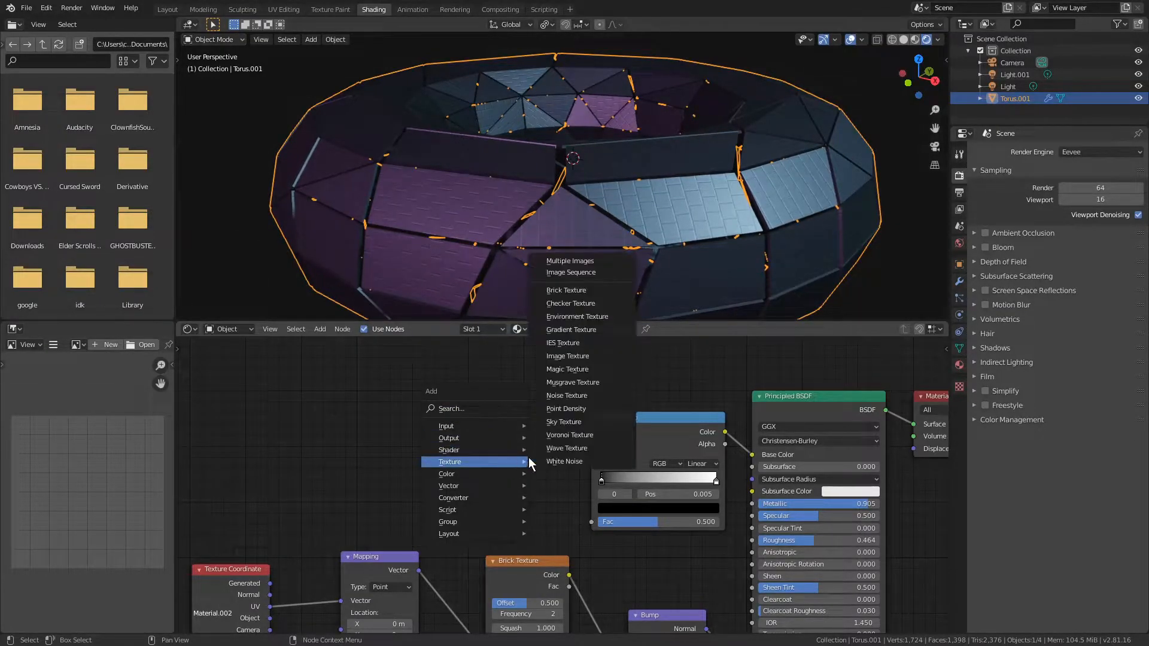
pyautogui.click(582, 437)
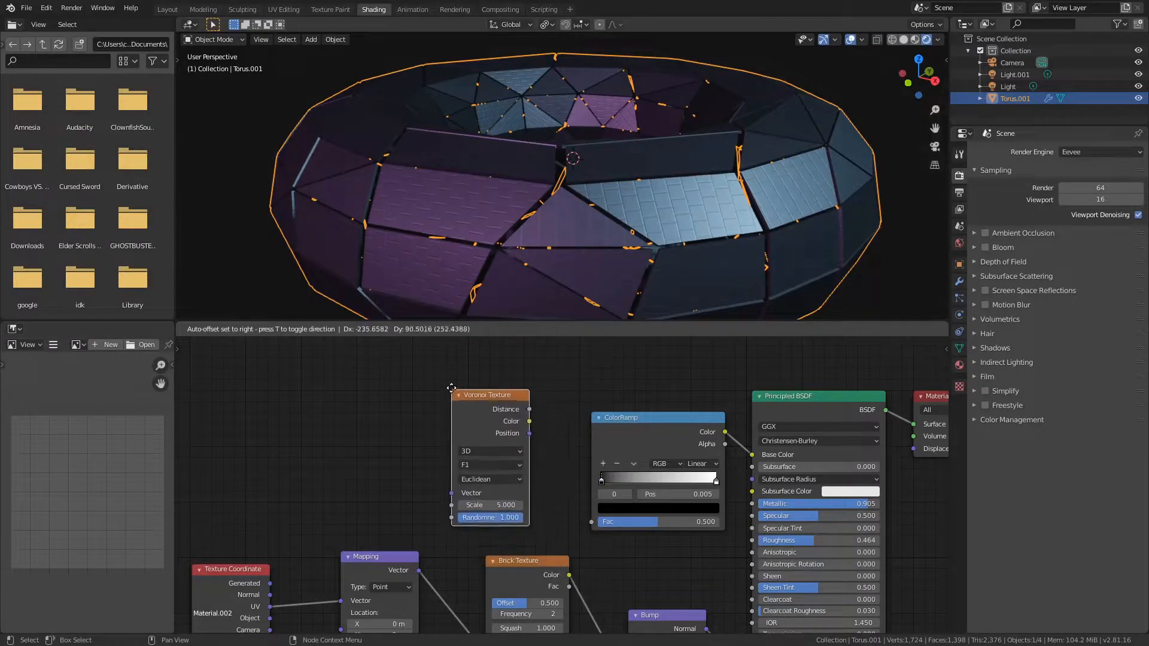
pyautogui.click(452, 384)
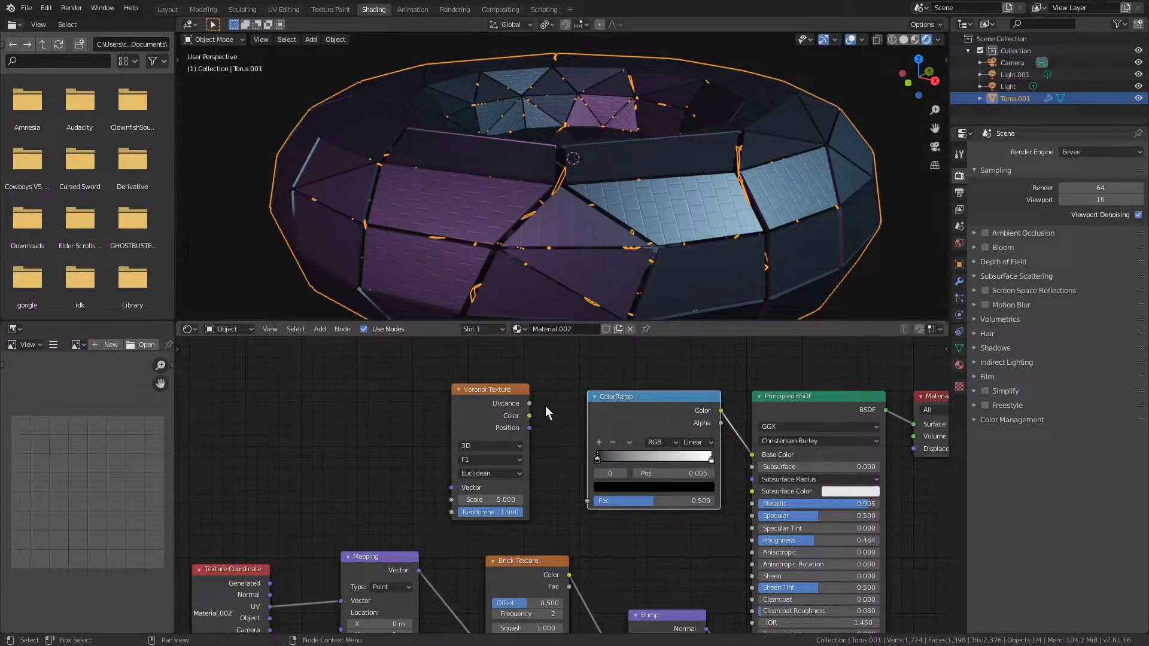
# Connect the Voronoi Texture's Color output to the ColorRamp's Fac input.
pyautogui.moveTo(508, 389); pyautogui.dragTo(590, 499)
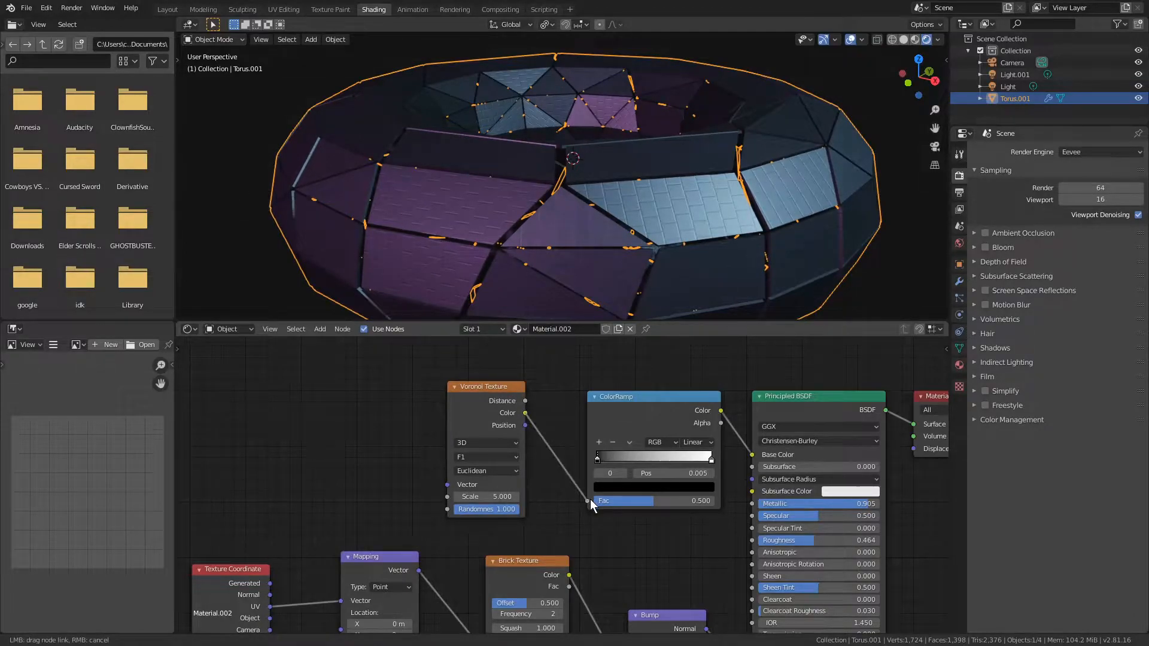
pyautogui.moveTo(562, 446)
pyautogui.mouseDown()
pyautogui.moveTo(532, 416)
pyautogui.moveTo(568, 437)
pyautogui.mouseUp()
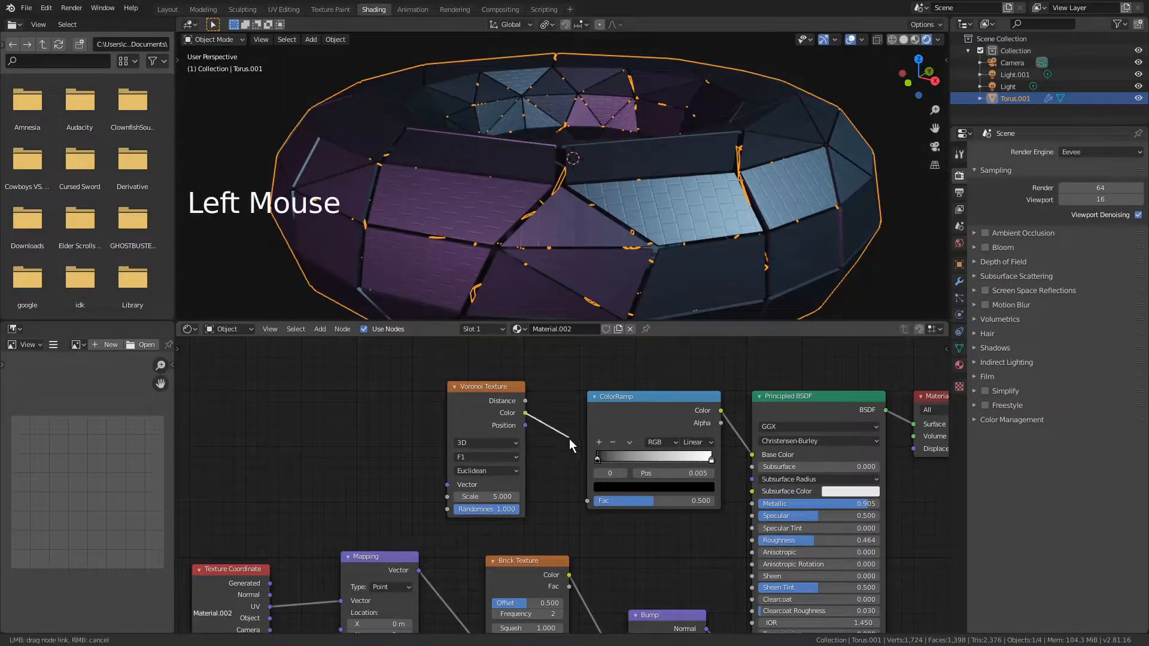
pyautogui.moveTo(584, 494); pyautogui.dragTo(590, 509)
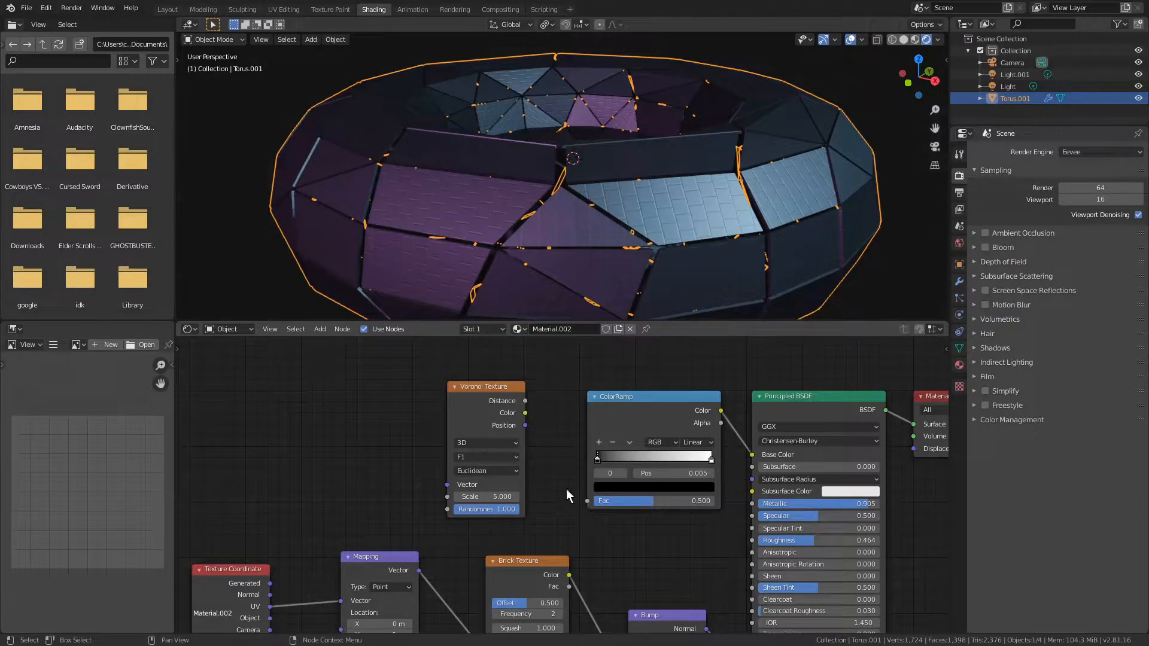
pyautogui.moveTo(526, 413); pyautogui.dragTo(587, 499)
pyautogui.scroll(-2, 662, 235)
pyautogui.scroll(1, 667, 212)
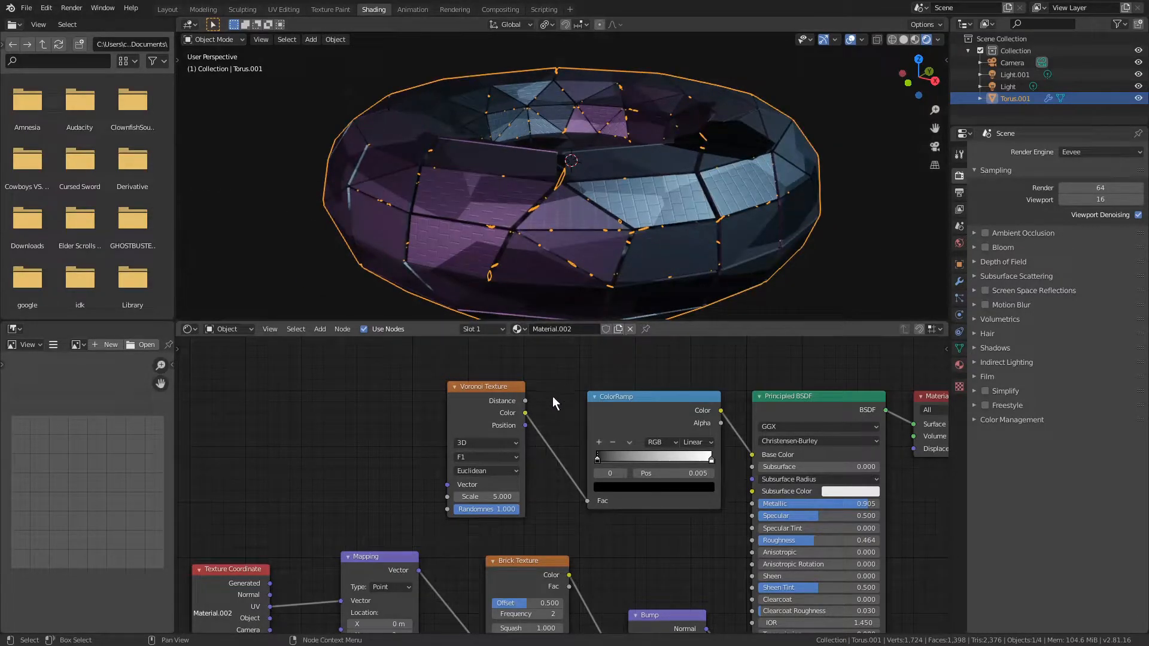
# Set the Voronoi Texture's distance metric to Manhattan and its scale to 19.300.
pyautogui.click(501, 471)
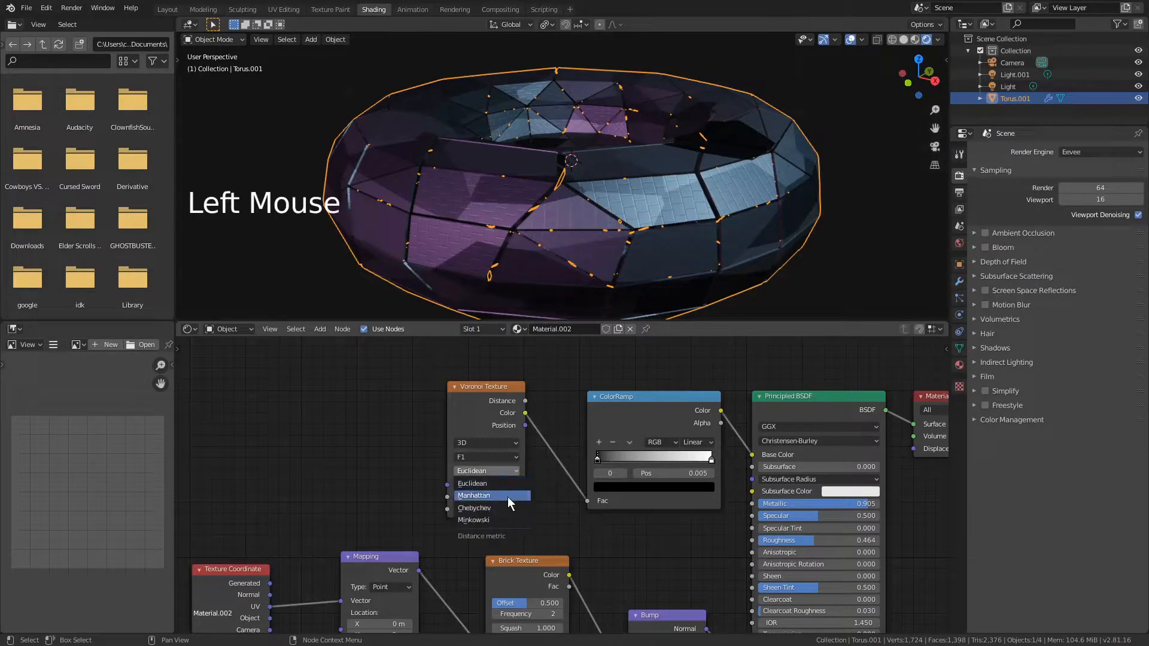
pyautogui.click(506, 495)
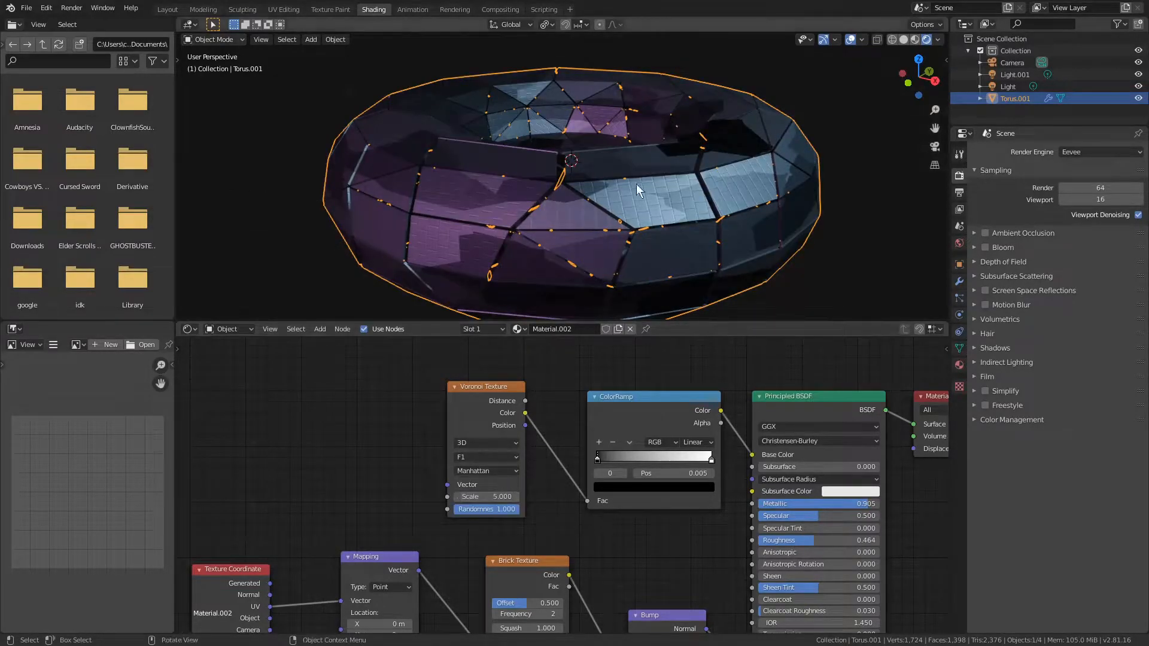
pyautogui.click(482, 496)
pyautogui.moveTo(483, 497); pyautogui.dragTo(513, 496)
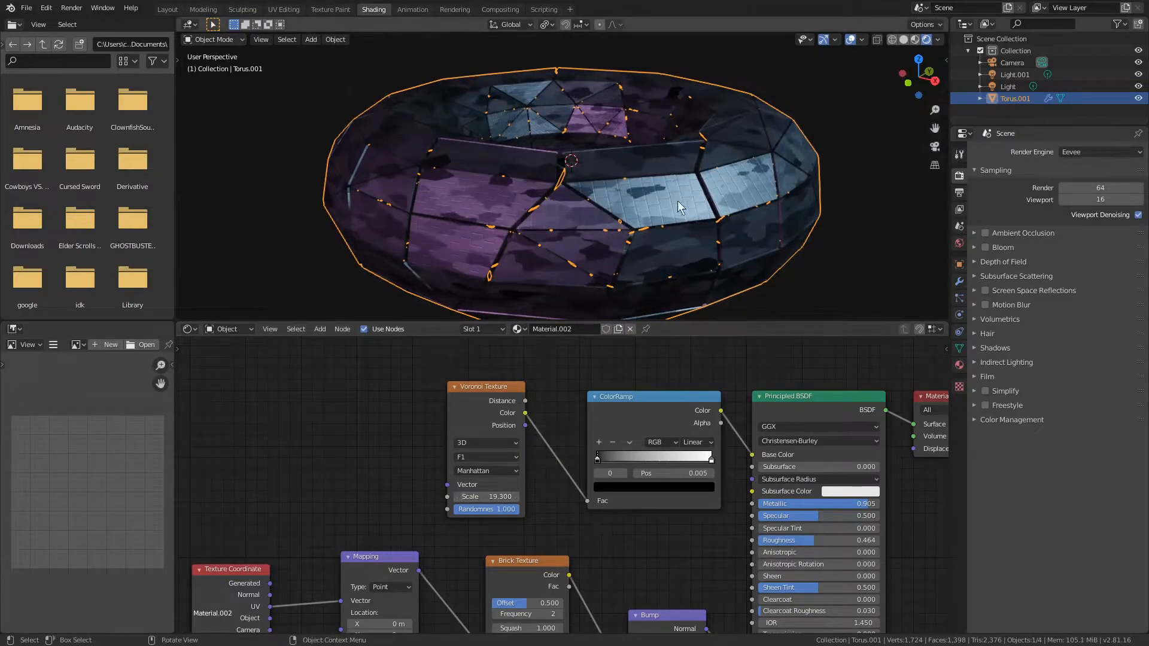
# Lighten the ColorRamp's black stop to a light grey with an HSV value of 0.780 and deselect the torus.
pyautogui.keyDown('shift'); pyautogui.moveTo(623, 480); pyautogui.dragTo(577, 456, button='middle'); pyautogui.keyUp('shift')
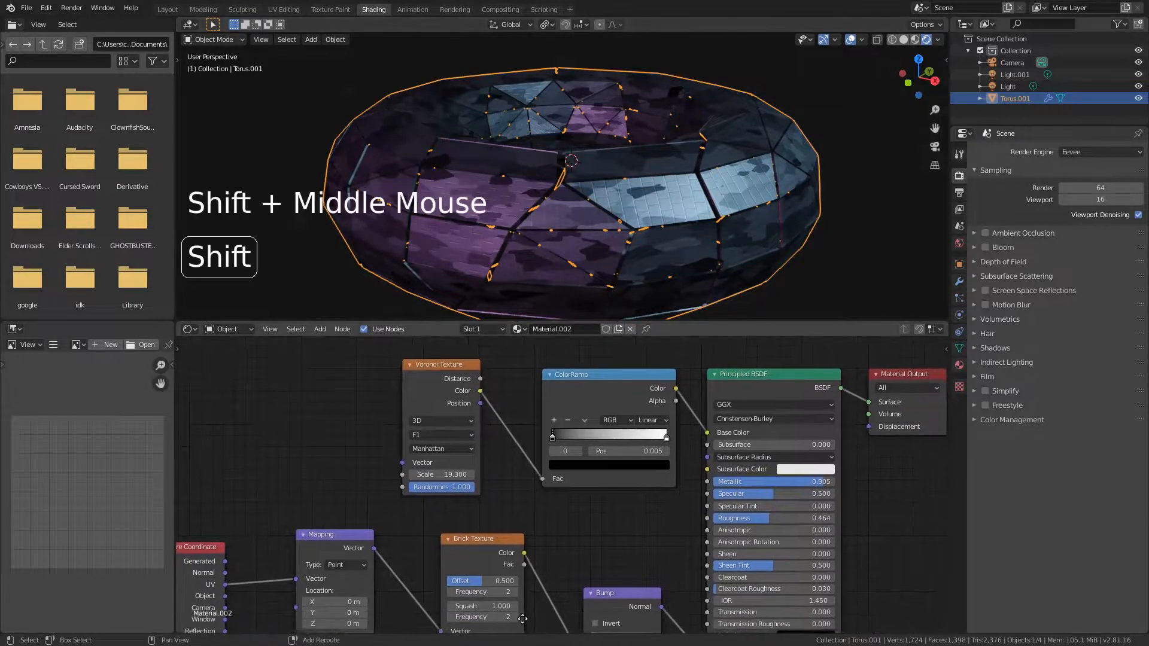
pyautogui.click(551, 437)
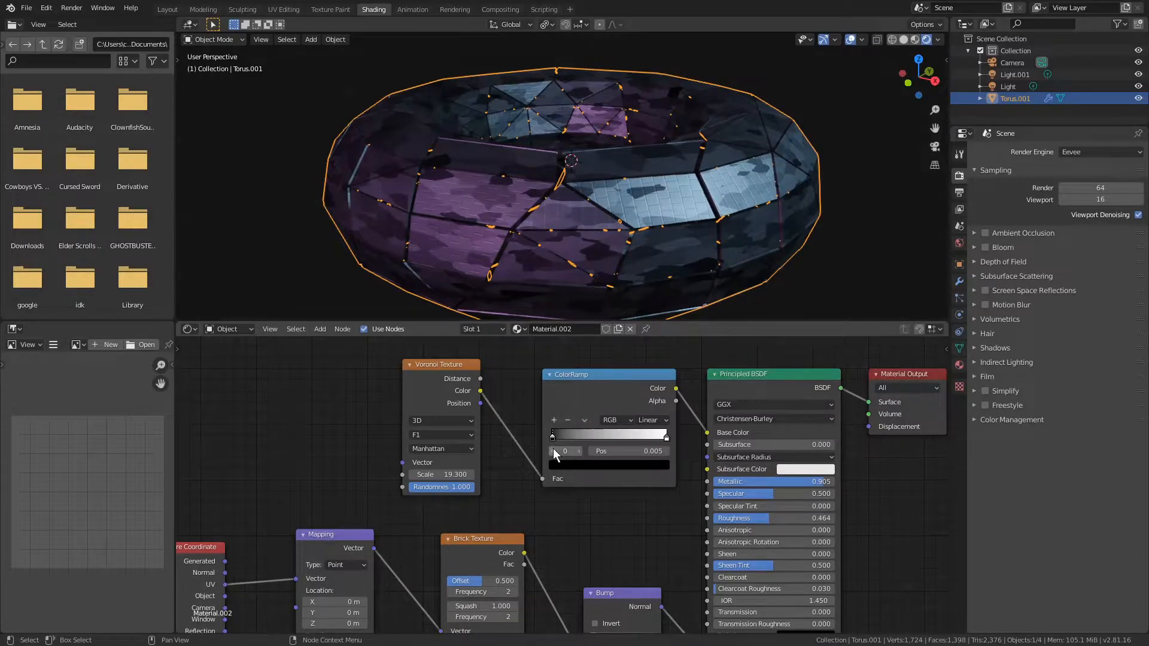
pyautogui.click(553, 439)
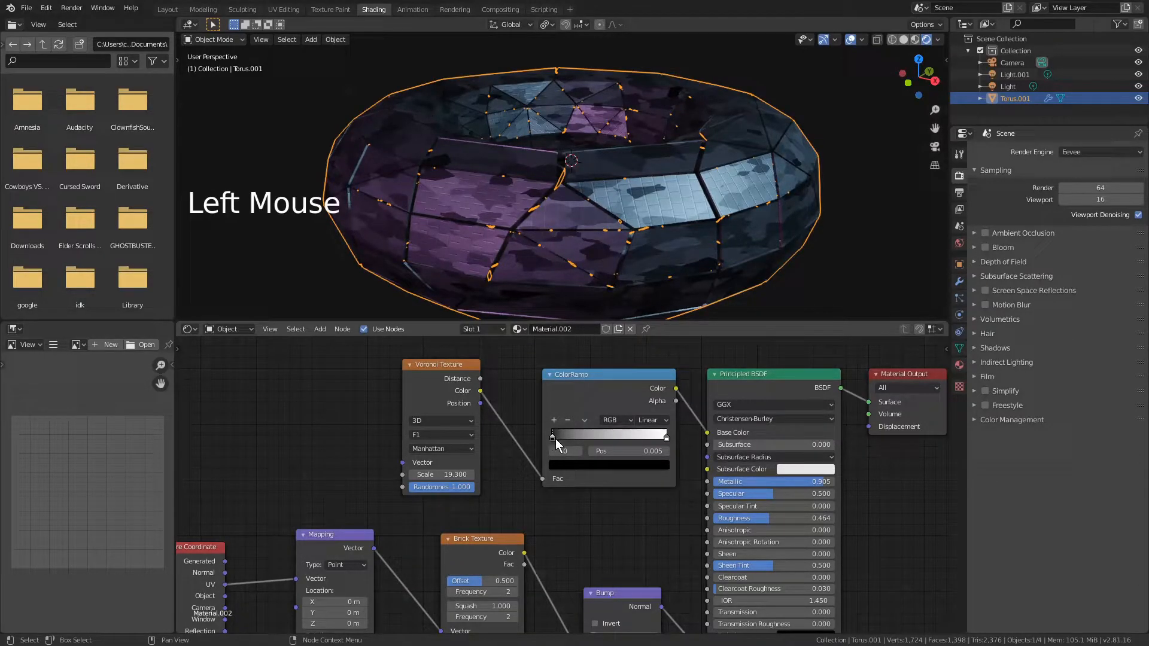
pyautogui.click(580, 464)
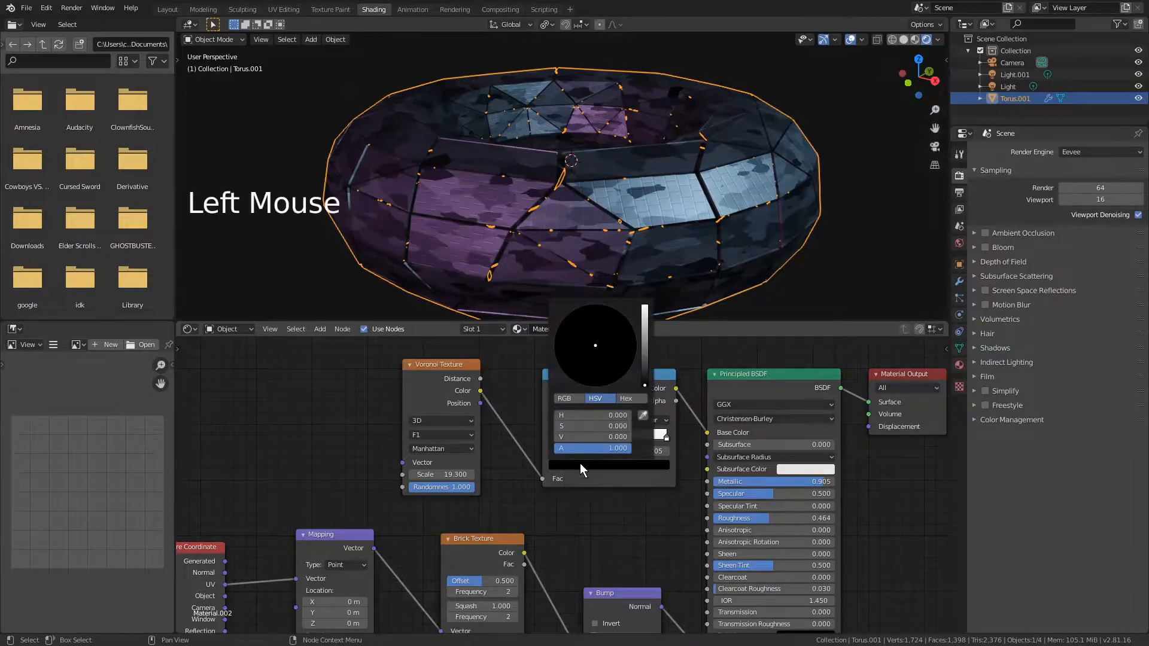
pyautogui.click(646, 384)
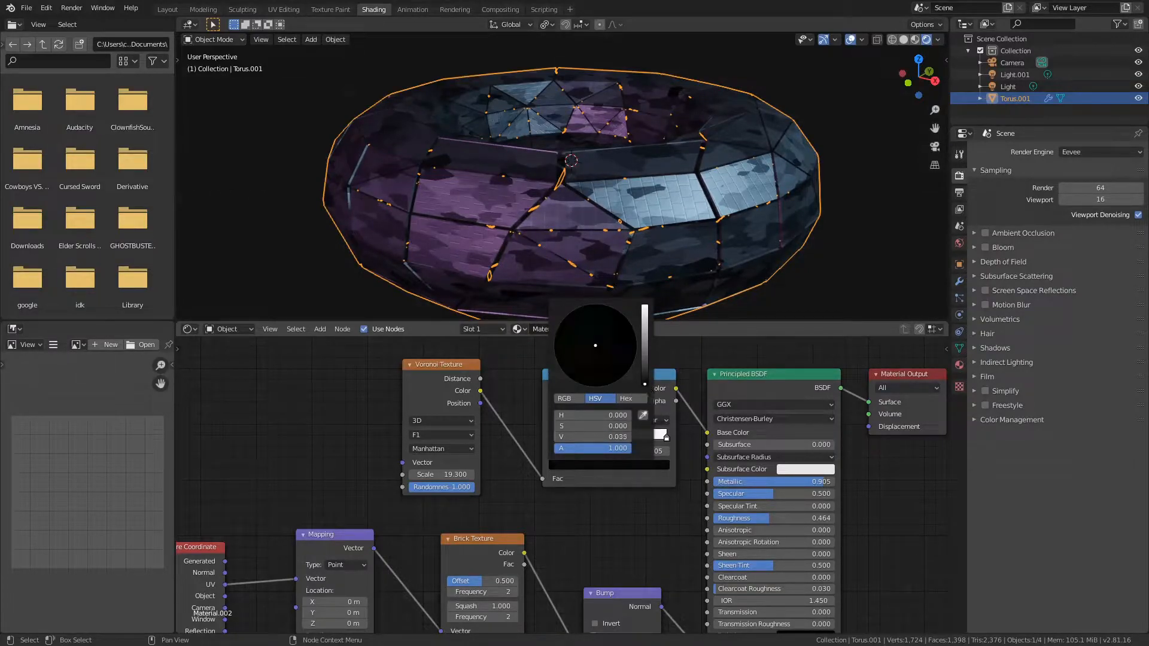
pyautogui.moveTo(645, 381); pyautogui.dragTo(645, 318)
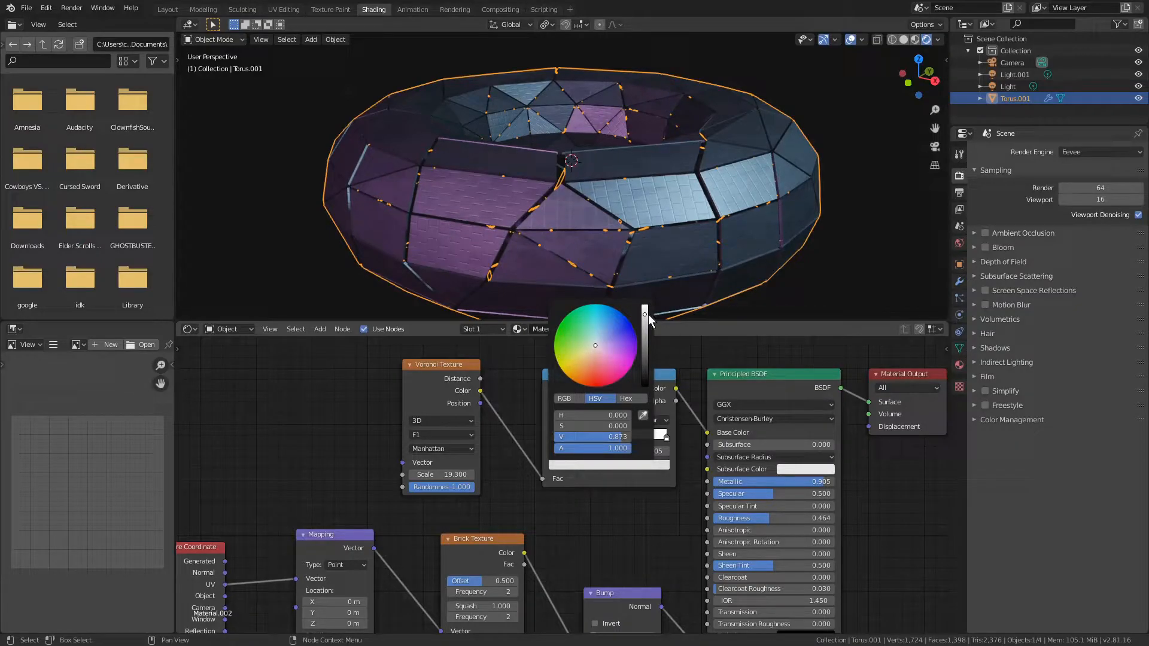
pyautogui.click(655, 469)
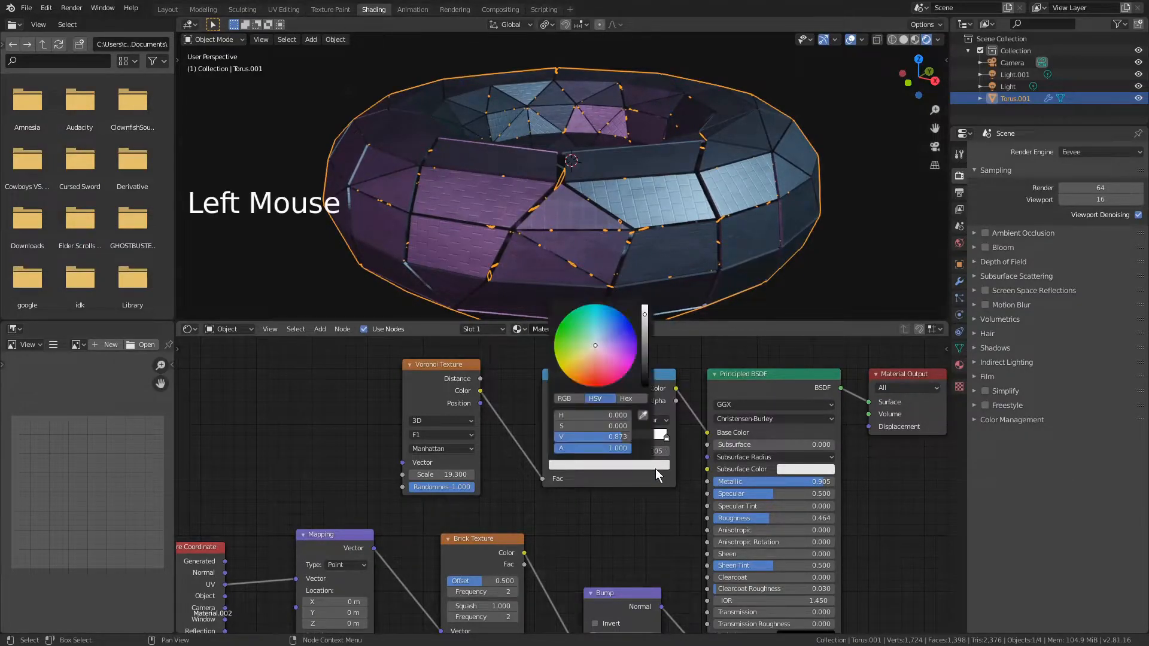
pyautogui.moveTo(644, 318); pyautogui.dragTo(644, 323)
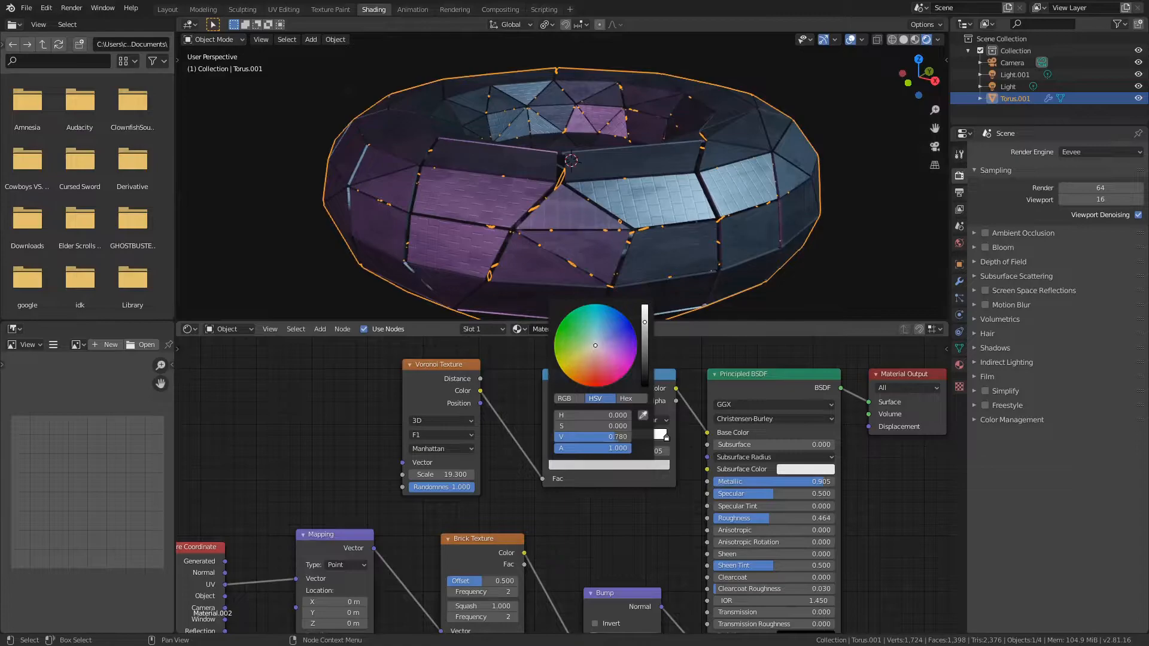
pyautogui.click(833, 237)
pyautogui.moveTo(757, 295); pyautogui.dragTo(706, 224, button='middle')
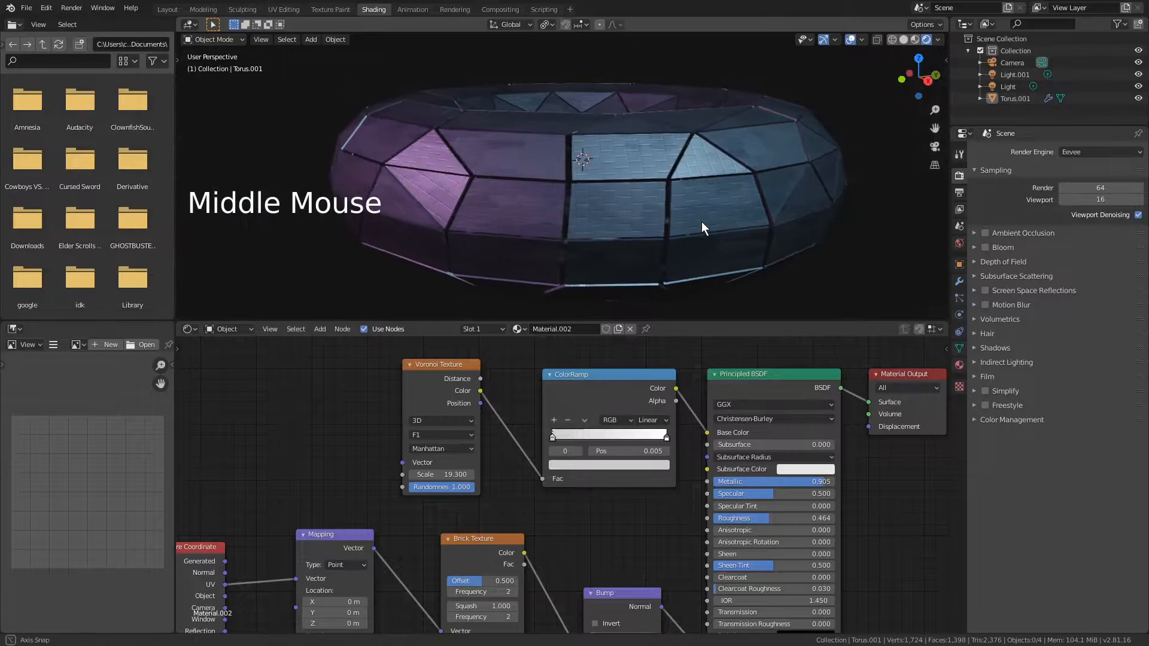
# Spread the bump nodes apart by moving the Brick Texture towards Mapping and the Bump node towards the Principled BSDF.
pyautogui.click(674, 347)
pyautogui.scroll(-6, 642, 423)
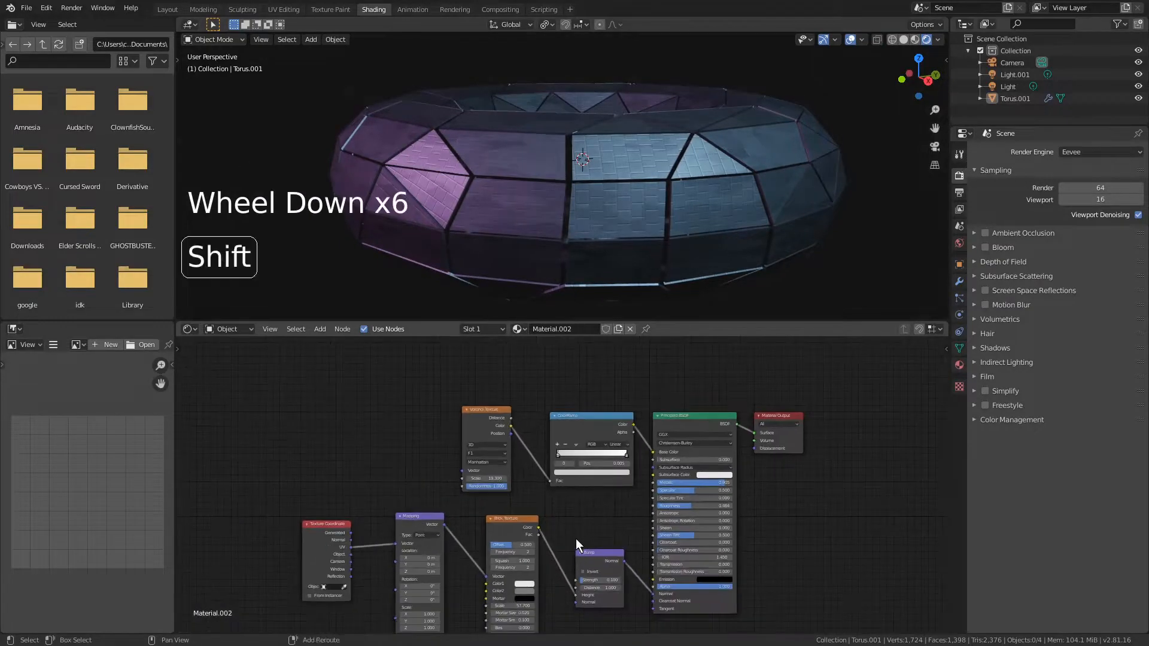
pyautogui.keyDown('shift'); pyautogui.moveTo(575, 538); pyautogui.dragTo(568, 498, button='middle'); pyautogui.keyUp('shift')
pyautogui.moveTo(511, 488); pyautogui.dragTo(495, 487)
pyautogui.keyDown('shift'); pyautogui.moveTo(563, 502); pyautogui.dragTo(590, 390, button='middle'); pyautogui.keyUp('shift')
pyautogui.click(593, 499)
pyautogui.scroll(6, 593, 500)
pyautogui.keyDown('shift'); pyautogui.moveTo(592, 499); pyautogui.dragTo(548, 426, button='middle'); pyautogui.keyUp('shift')
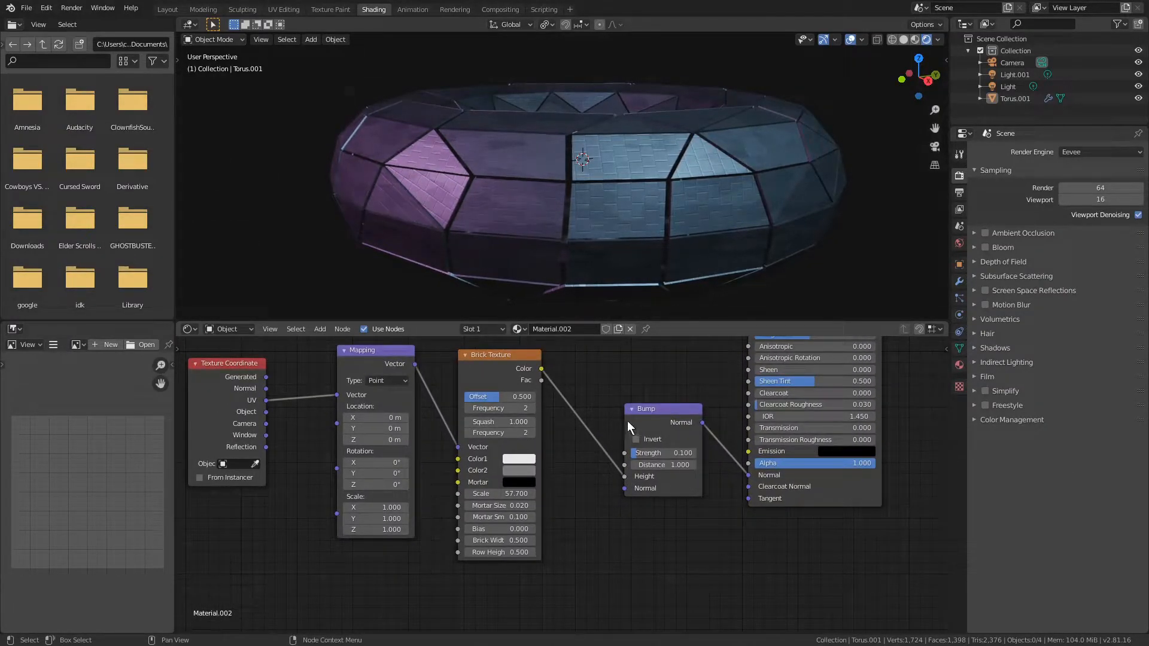
pyautogui.moveTo(659, 410); pyautogui.dragTo(682, 411)
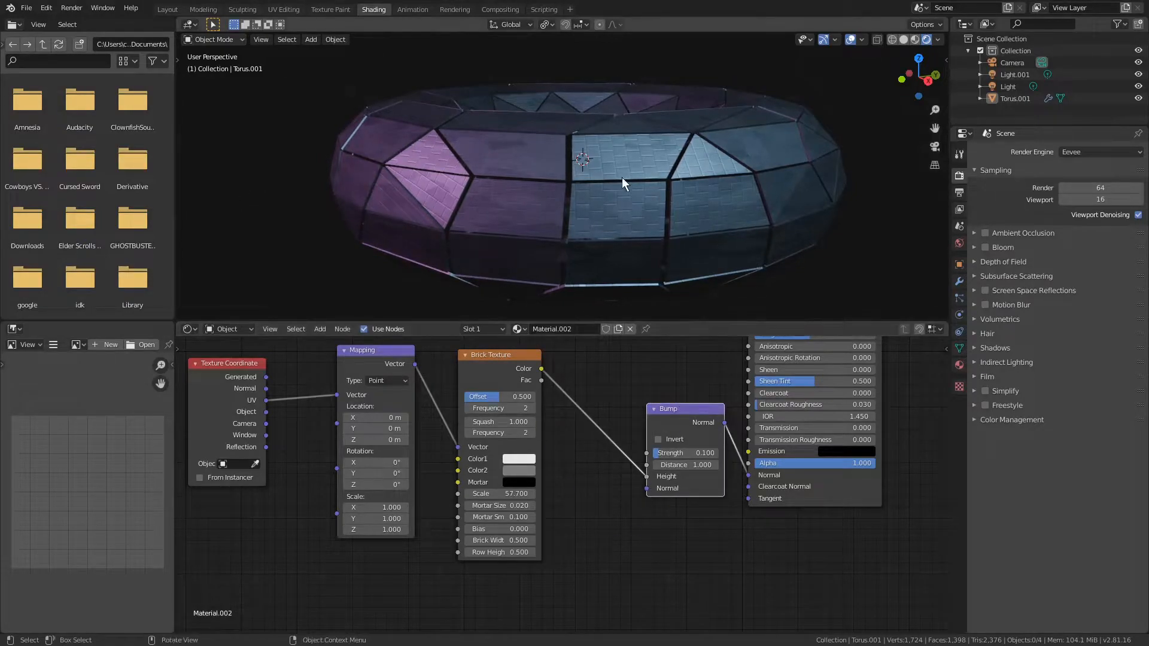
# Add a second Bump node below the existing one and connect its Normal output to the first Bump's Normal input.
pyautogui.click(585, 377)
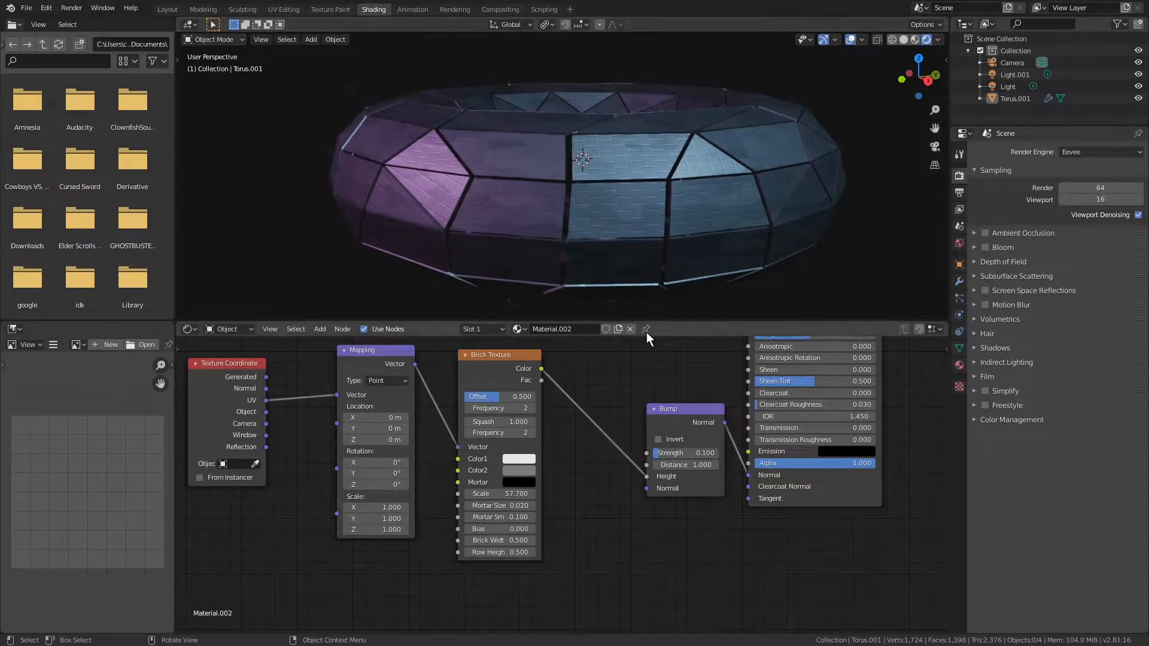
pyautogui.keyDown('shift'); pyautogui.moveTo(621, 449); pyautogui.dragTo(601, 404, button='middle'); pyautogui.keyUp('shift')
pyautogui.keyDown('shift'); pyautogui.moveTo(599, 520); pyautogui.dragTo(550, 465, button='middle'); pyautogui.keyUp('shift')
pyautogui.click(548, 457)
pyautogui.keyDown('shift'); pyautogui.moveTo(525, 520); pyautogui.dragTo(520, 488, button='middle'); pyautogui.keyUp('shift')
pyautogui.hotkey('shift', 'a')
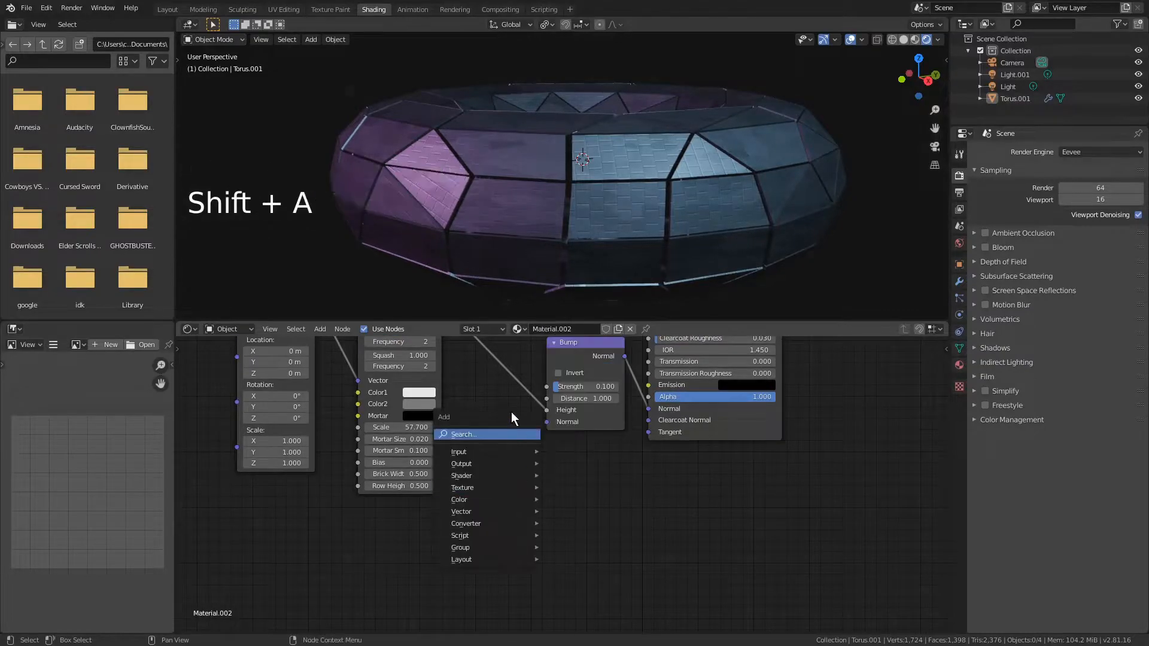
pyautogui.click(510, 436)
pyautogui.write('bump')
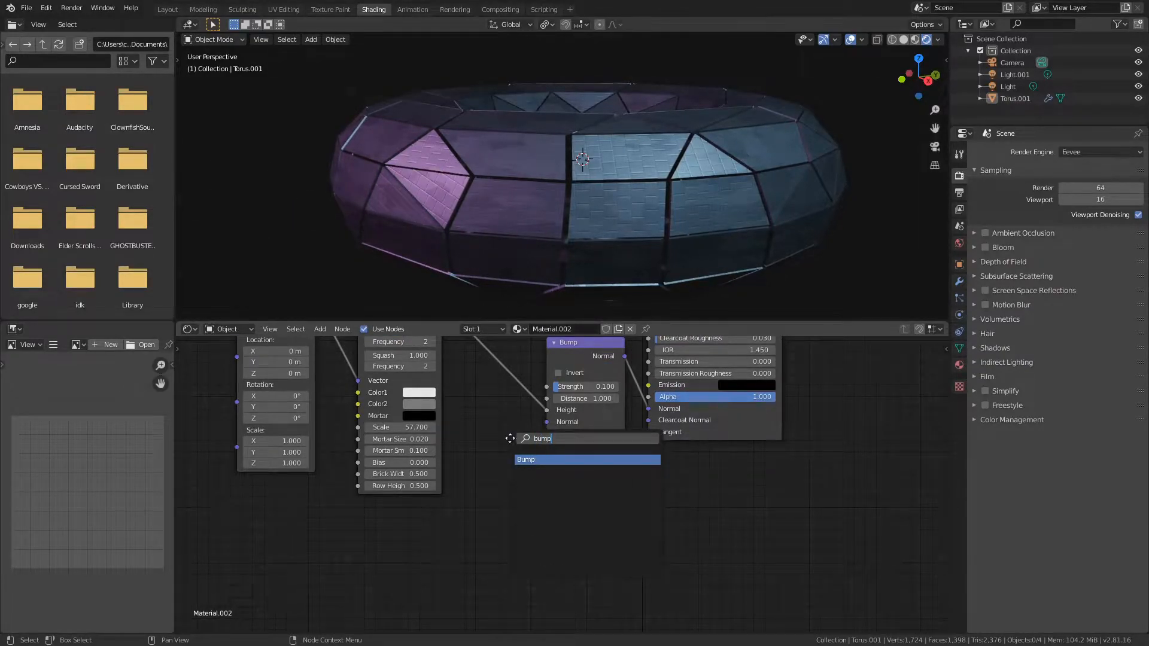
pyautogui.press('Return')
pyautogui.click(500, 493)
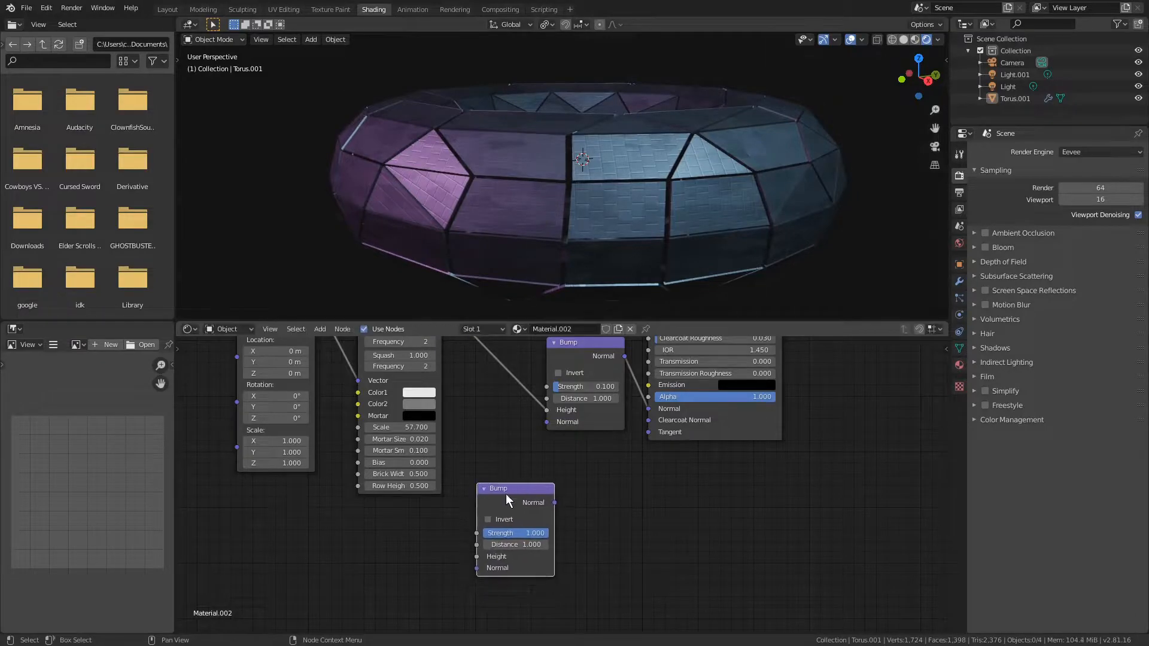
pyautogui.moveTo(554, 501); pyautogui.dragTo(547, 410)
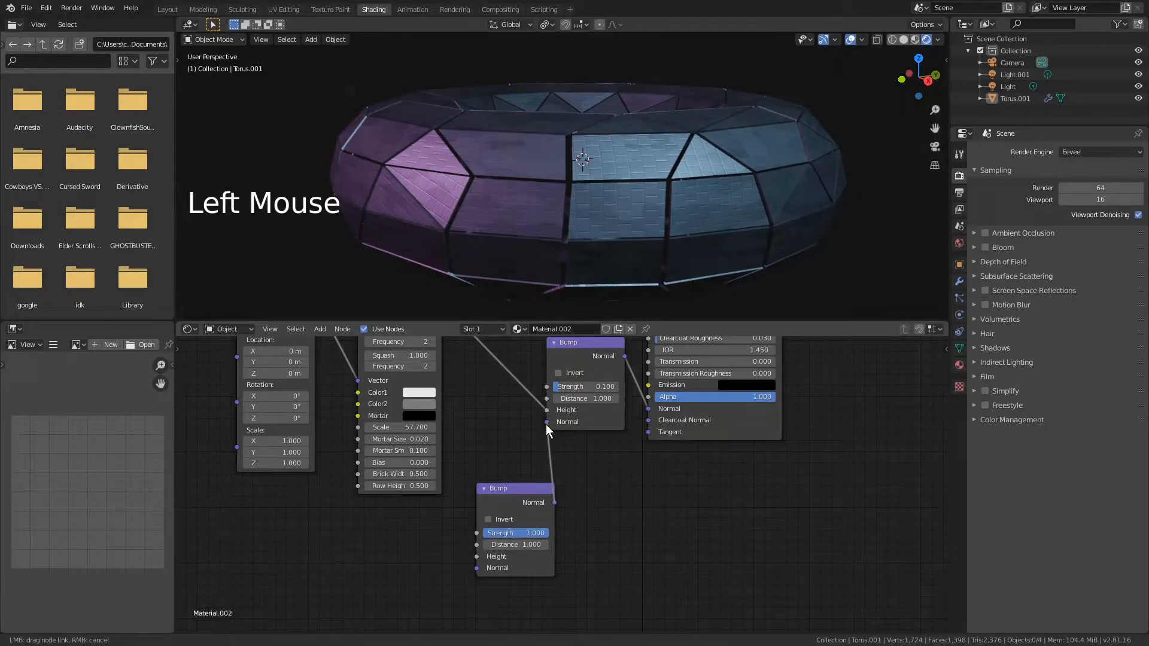
# Collapse the Brick Texture, Mapping and Texture Coordinate nodes and move the new Bump node further away from the first Bump.
pyautogui.scroll(-4, 512, 430)
pyautogui.keyDown('shift'); pyautogui.moveTo(513, 430); pyautogui.dragTo(585, 497, button='middle'); pyautogui.keyUp('shift')
pyautogui.click(493, 408)
pyautogui.click(401, 407)
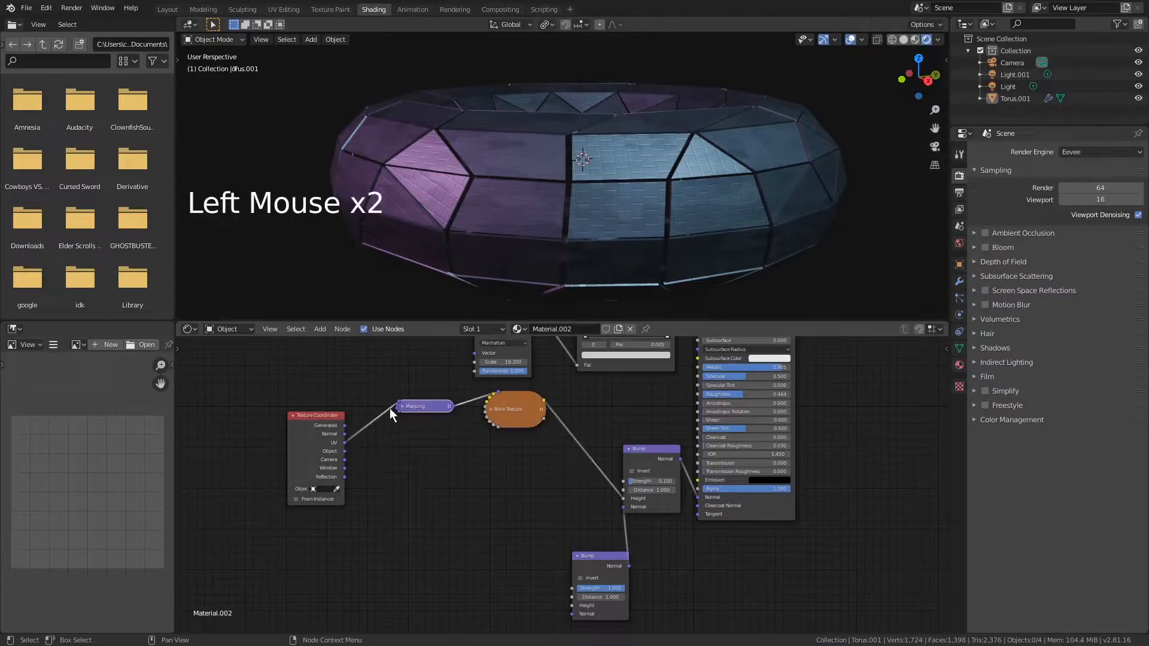
pyautogui.click(292, 416)
pyautogui.moveTo(601, 561); pyautogui.dragTo(534, 512)
pyautogui.keyDown('shift'); pyautogui.moveTo(534, 513); pyautogui.dragTo(598, 422, button='middle'); pyautogui.keyUp('shift')
pyautogui.scroll(3, 550, 419)
pyautogui.click(502, 417)
pyautogui.keyDown('shift'); pyautogui.moveTo(514, 416); pyautogui.dragTo(465, 493, button='middle'); pyautogui.keyUp('shift')
pyautogui.scroll(-4, 586, 532)
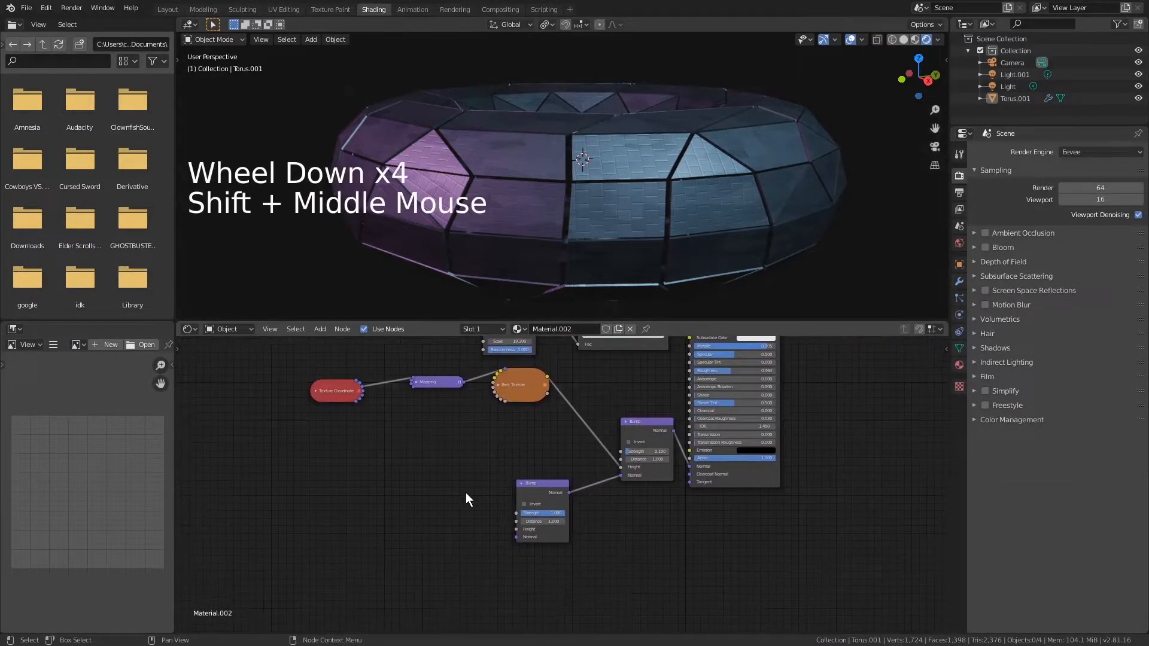
pyautogui.click(544, 407)
# Add a Wave Texture beside the second Bump node and connect its Color output to that Bump's Height input.
pyautogui.keyDown('shift'); pyautogui.moveTo(511, 450); pyautogui.dragTo(554, 403, button='middle'); pyautogui.keyUp('shift')
pyautogui.keyDown('shift'); pyautogui.moveTo(589, 486); pyautogui.dragTo(593, 446, button='middle'); pyautogui.keyUp('shift')
pyautogui.scroll(4, 546, 414)
pyautogui.keyDown('shift'); pyautogui.moveTo(545, 415); pyautogui.dragTo(439, 402, button='middle'); pyautogui.keyUp('shift')
pyautogui.click(439, 403)
pyautogui.hotkey('shift', 'a')
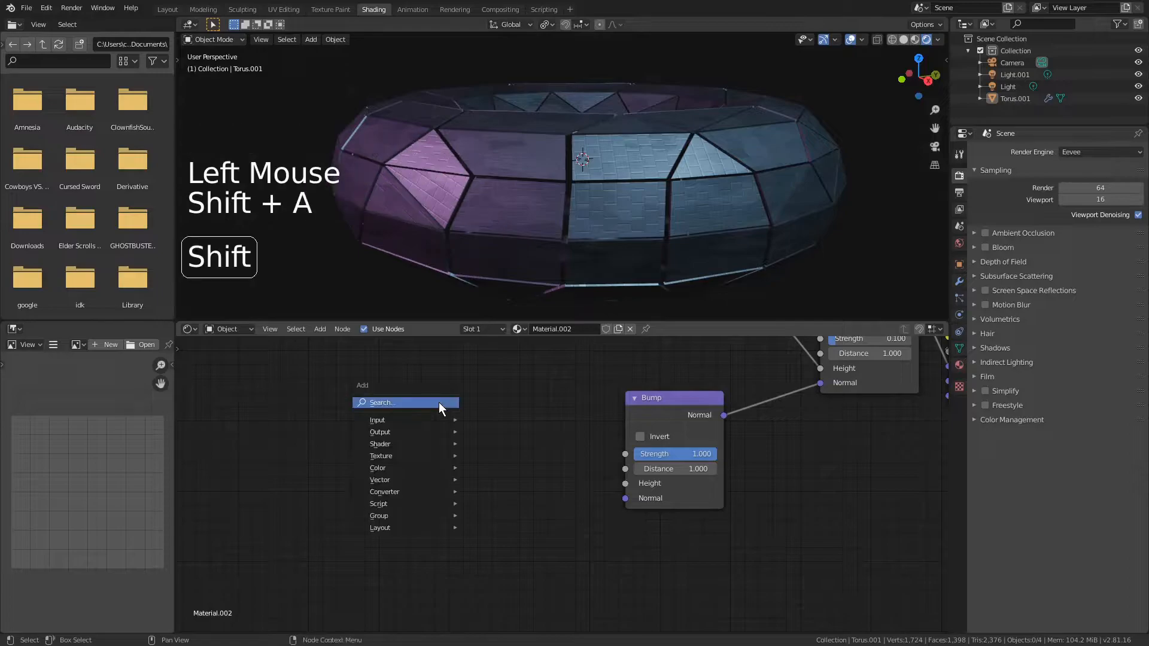
pyautogui.moveTo(443, 455)
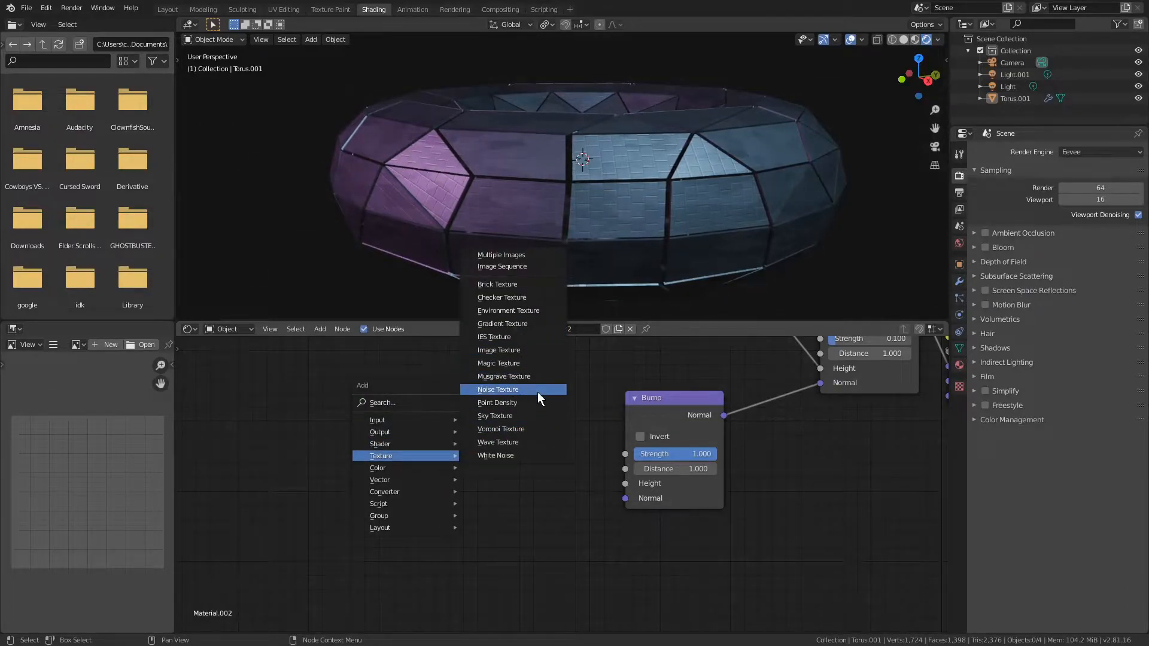
pyautogui.click(548, 437)
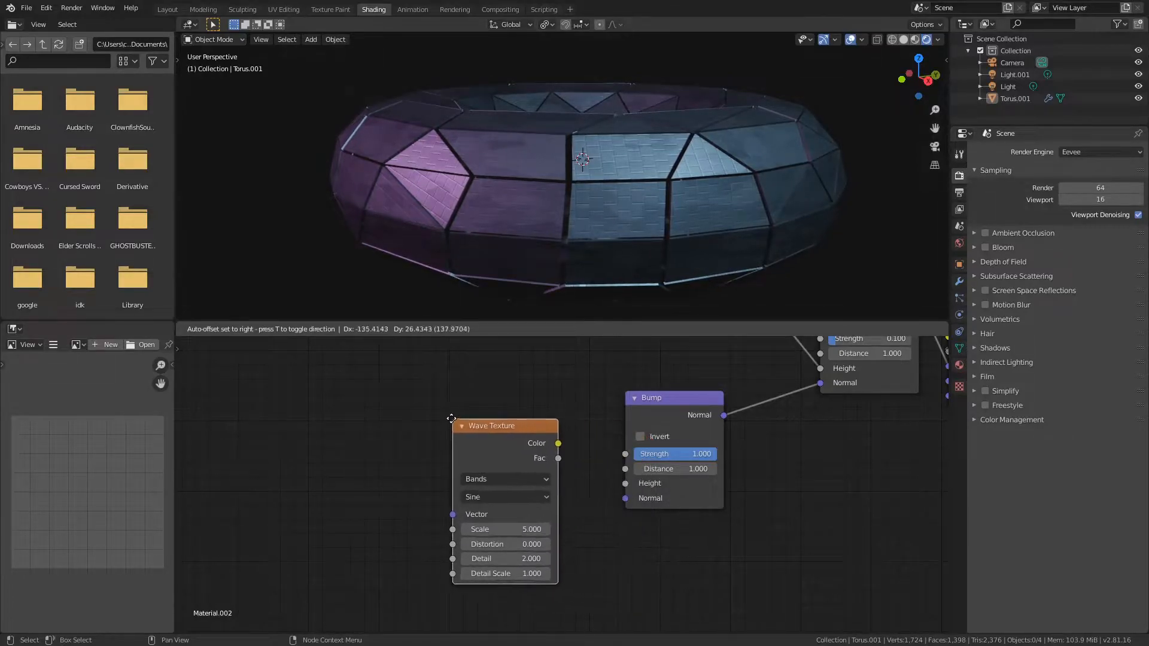
pyautogui.click(400, 416)
pyautogui.moveTo(506, 441)
pyautogui.mouseDown()
pyautogui.moveTo(572, 437)
pyautogui.moveTo(626, 483)
pyautogui.mouseUp()
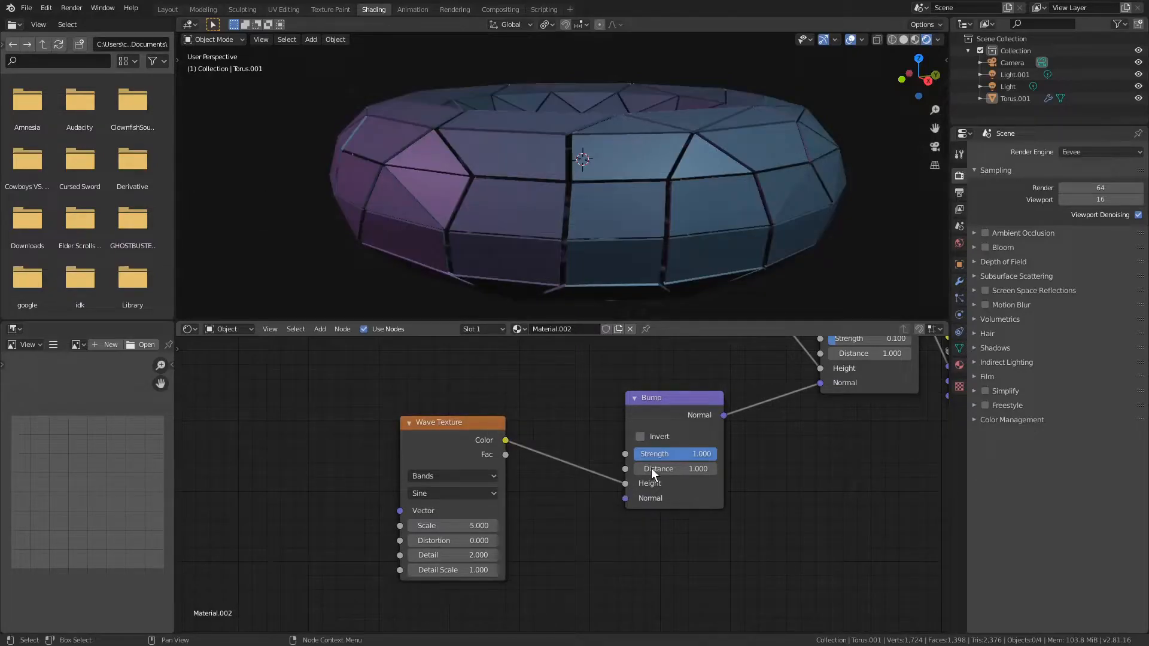
# Reduce the second Bump node's strength to 0.050.
pyautogui.scroll(-1, 668, 150)
pyautogui.moveTo(669, 150); pyautogui.dragTo(707, 223, button='middle')
pyautogui.scroll(2, 689, 160)
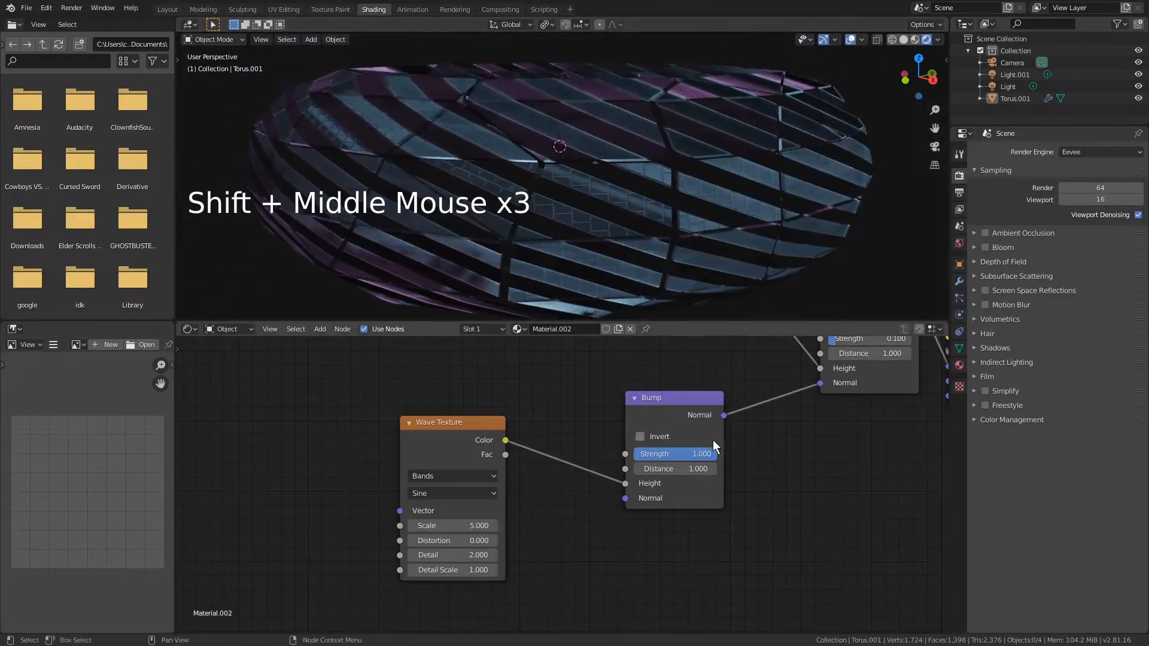
pyautogui.moveTo(712, 457); pyautogui.dragTo(658, 458)
pyautogui.scroll(1, 623, 182)
pyautogui.scroll(-2, 621, 186)
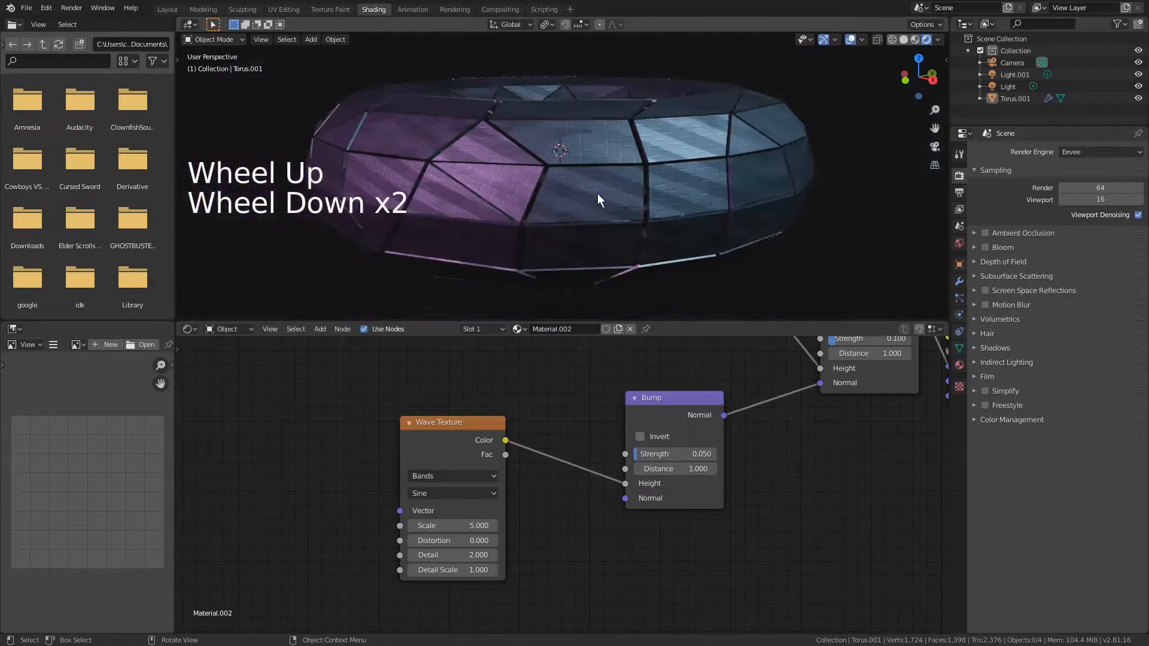
# Keep the Wave Texture's type at Bands and set its wave profile to Saw.
pyautogui.click(468, 477)
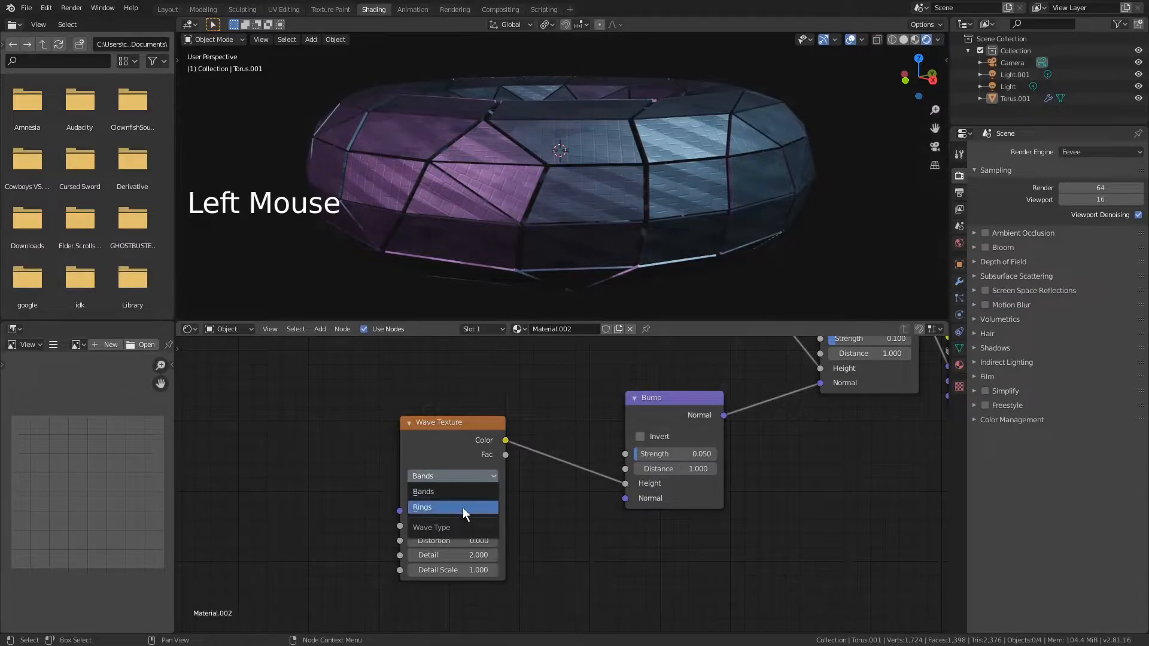
pyautogui.click(460, 492)
pyautogui.click(453, 493)
pyautogui.click(450, 471)
pyautogui.click(453, 493)
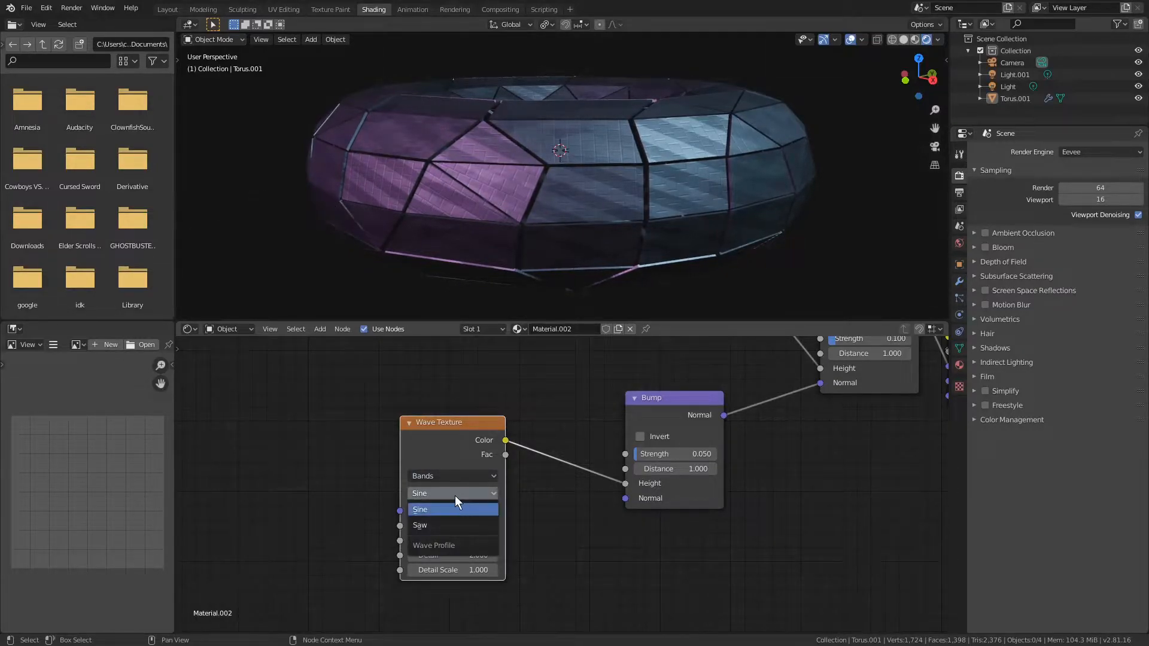
pyautogui.click(460, 525)
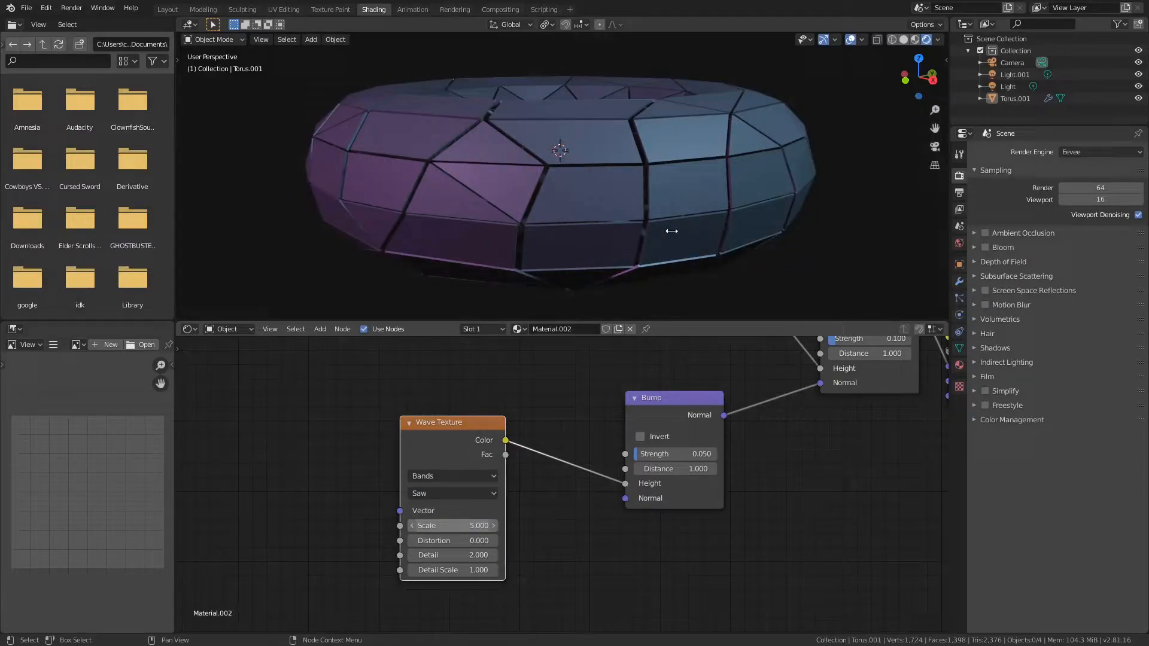
# Examine up close how the saw-profile wave bump affects the brick detail on the torus panels.
pyautogui.scroll(2, 660, 207)
pyautogui.scroll(4, 660, 209)
pyautogui.keyDown('shift'); pyautogui.scroll(-1, 665, 209); pyautogui.keyUp('shift')
pyautogui.scroll(-2, 665, 209)
pyautogui.keyDown('shift'); pyautogui.moveTo(665, 210); pyautogui.dragTo(572, 234, button='middle'); pyautogui.keyUp('shift')
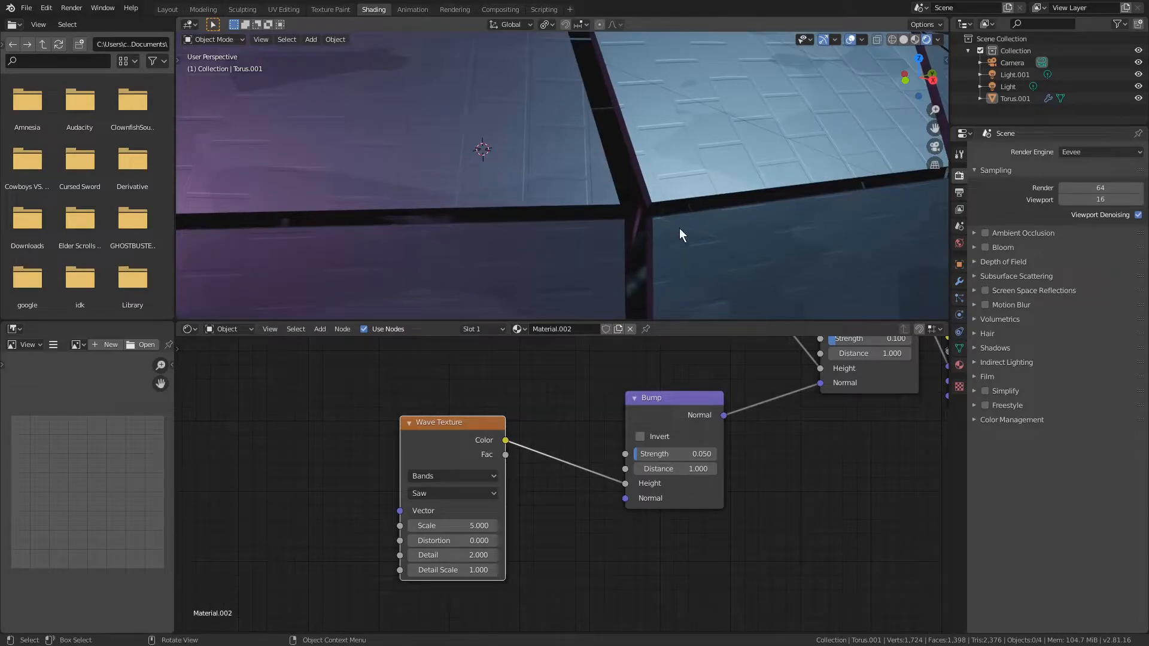
pyautogui.scroll(-1, 678, 223)
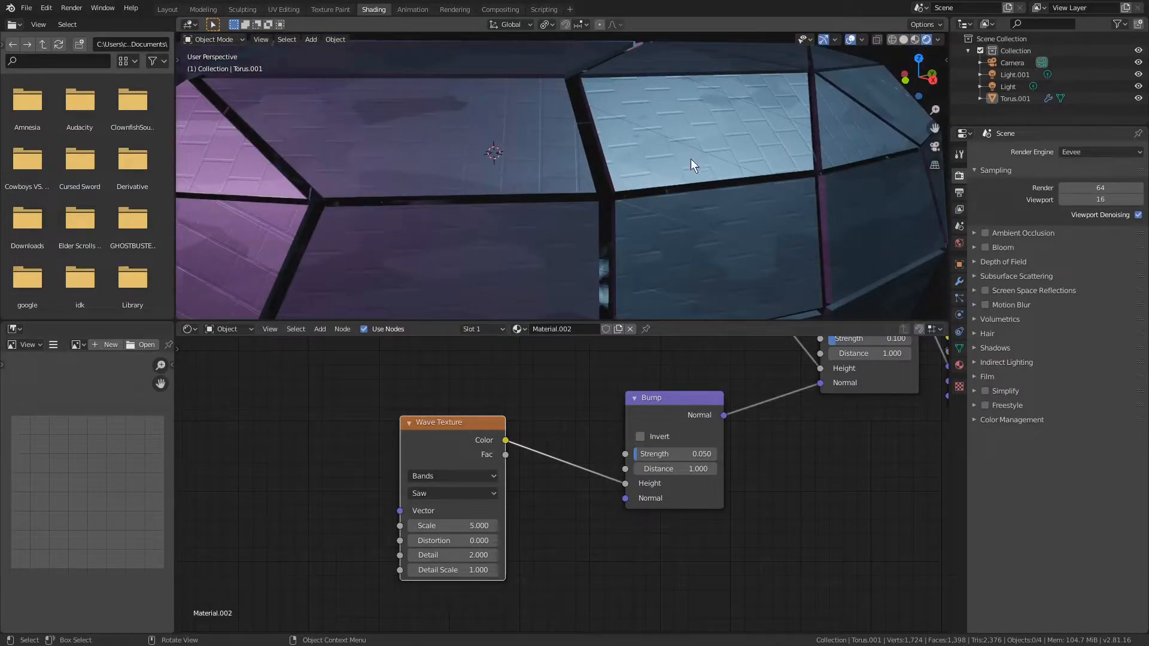
pyautogui.scroll(-1, 644, 233)
pyautogui.scroll(-1, 644, 234)
pyautogui.keyDown('shift'); pyautogui.moveTo(644, 234); pyautogui.dragTo(677, 178, button='middle'); pyautogui.keyUp('shift')
pyautogui.scroll(1, 666, 185)
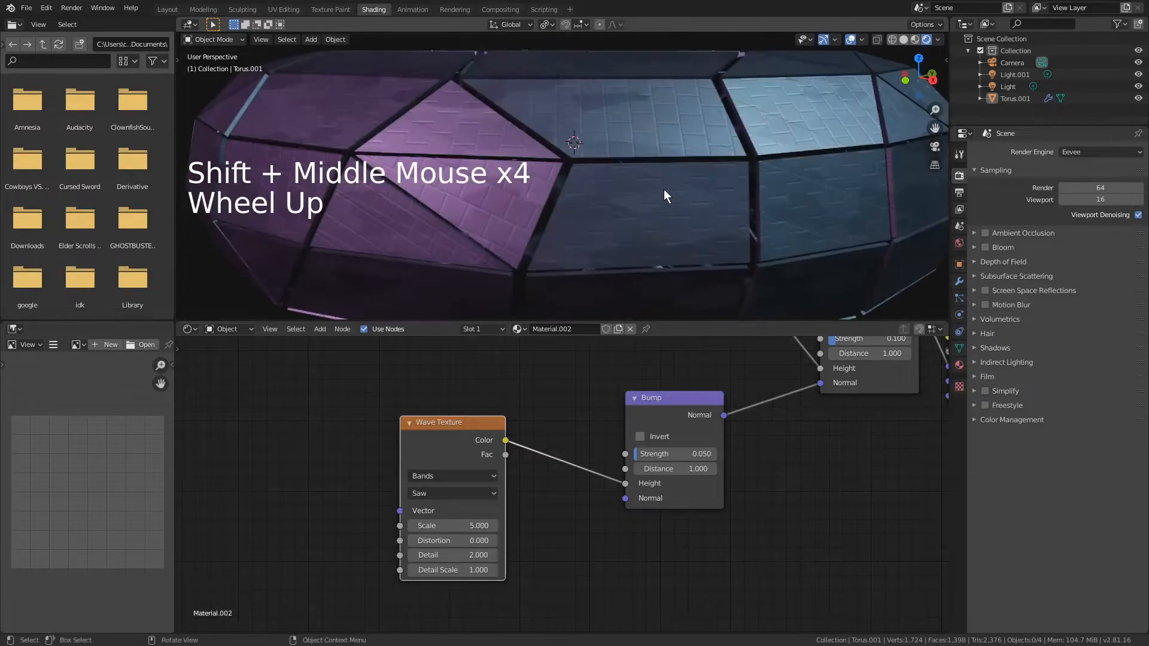
# Set the Wave Texture's scale to 22.500.
pyautogui.moveTo(456, 525); pyautogui.dragTo(539, 526)
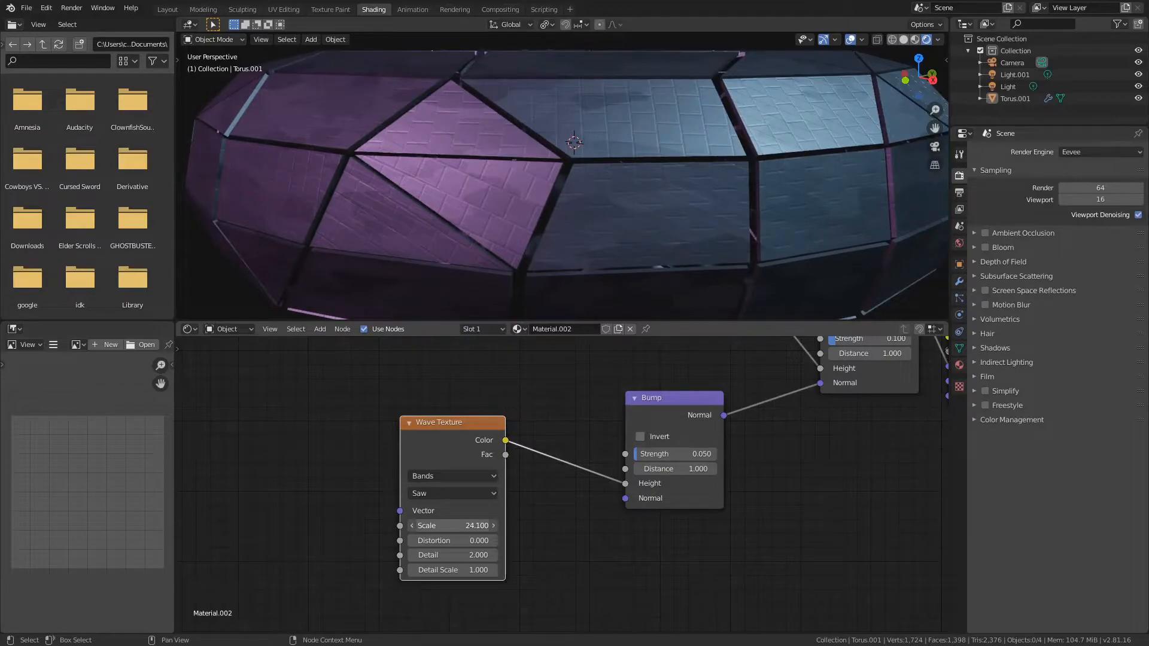
pyautogui.keyDown('shift'); pyautogui.moveTo(635, 281); pyautogui.dragTo(538, 252, button='middle'); pyautogui.keyUp('shift')
pyautogui.scroll(2, 553, 258)
pyautogui.scroll(-2, 549, 234)
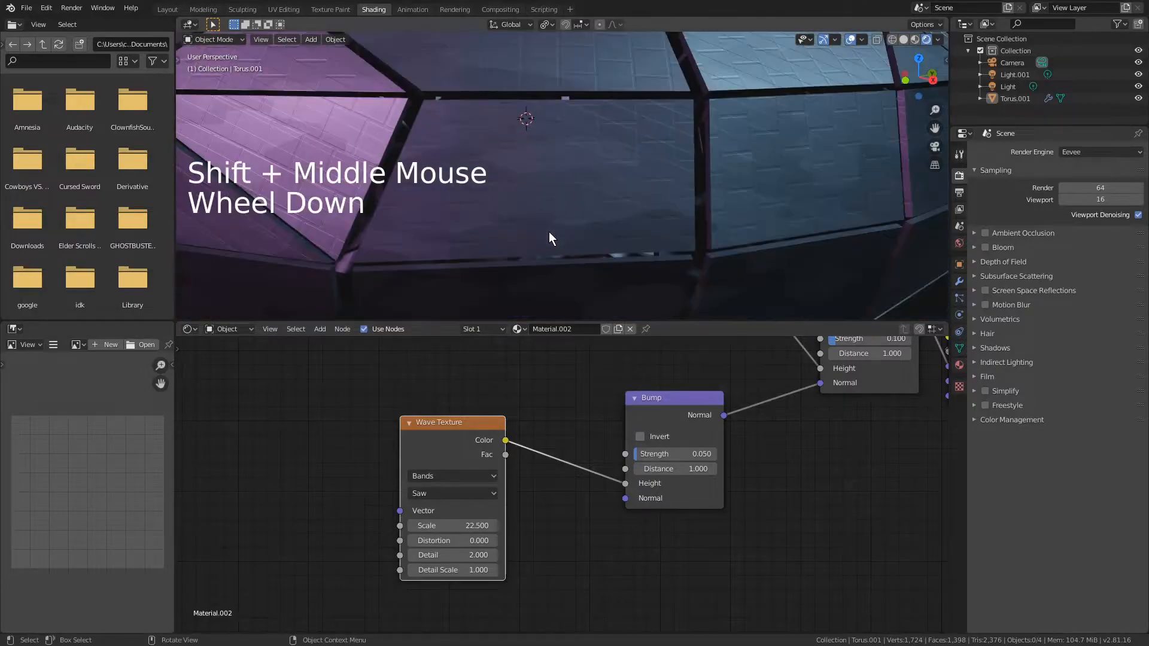
# Set the Wave Texture's distortion to 28.000 and its detail to 2.900.
pyautogui.click(454, 541)
pyautogui.moveTo(453, 540); pyautogui.dragTo(531, 540)
pyautogui.moveTo(453, 556)
pyautogui.mouseDown()
pyautogui.moveTo(473, 555)
pyautogui.moveTo(457, 555)
pyautogui.mouseUp()
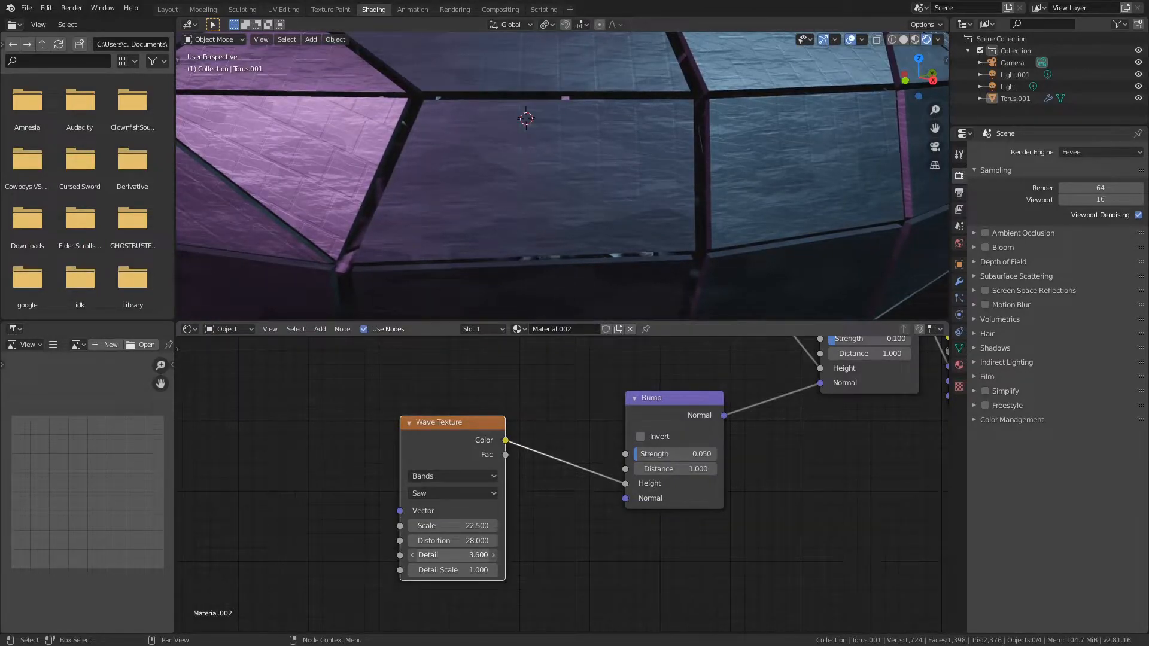
pyautogui.scroll(4, 813, 170)
pyautogui.scroll(-2, 685, 218)
pyautogui.scroll(-3, 642, 198)
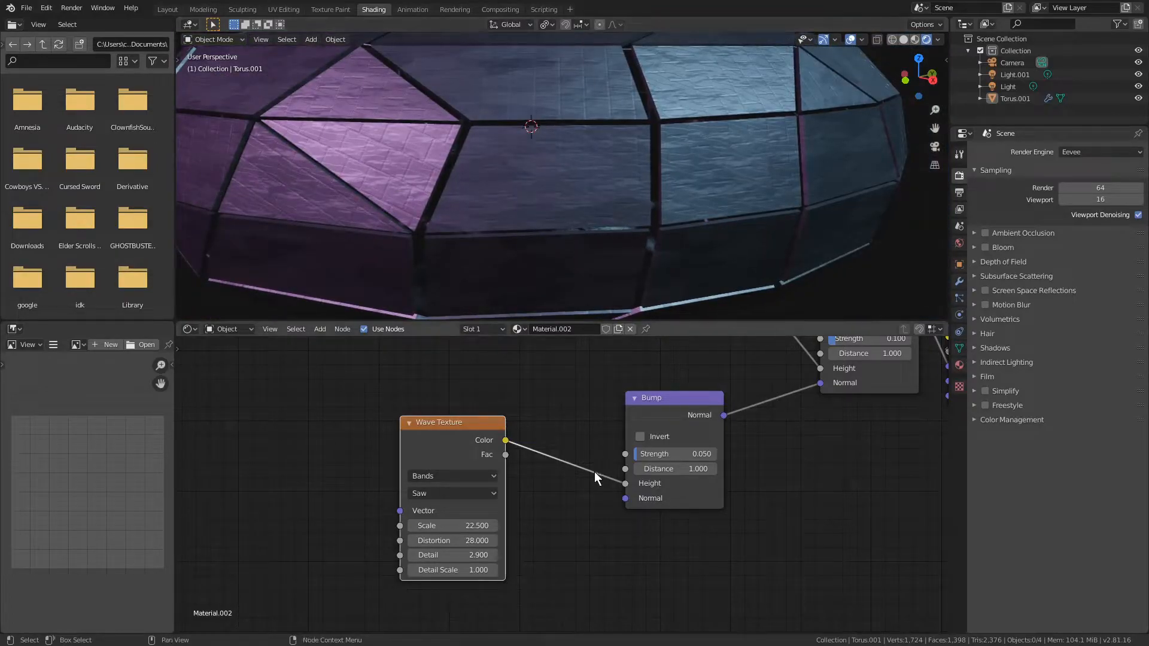
# Set the Wave Texture's detail scale to 0.800 and the second Bump node's strength to 0.025.
pyautogui.moveTo(455, 571)
pyautogui.mouseDown()
pyautogui.moveTo(479, 570)
pyautogui.moveTo(452, 570)
pyautogui.mouseUp()
pyautogui.moveTo(677, 462); pyautogui.dragTo(672, 463)
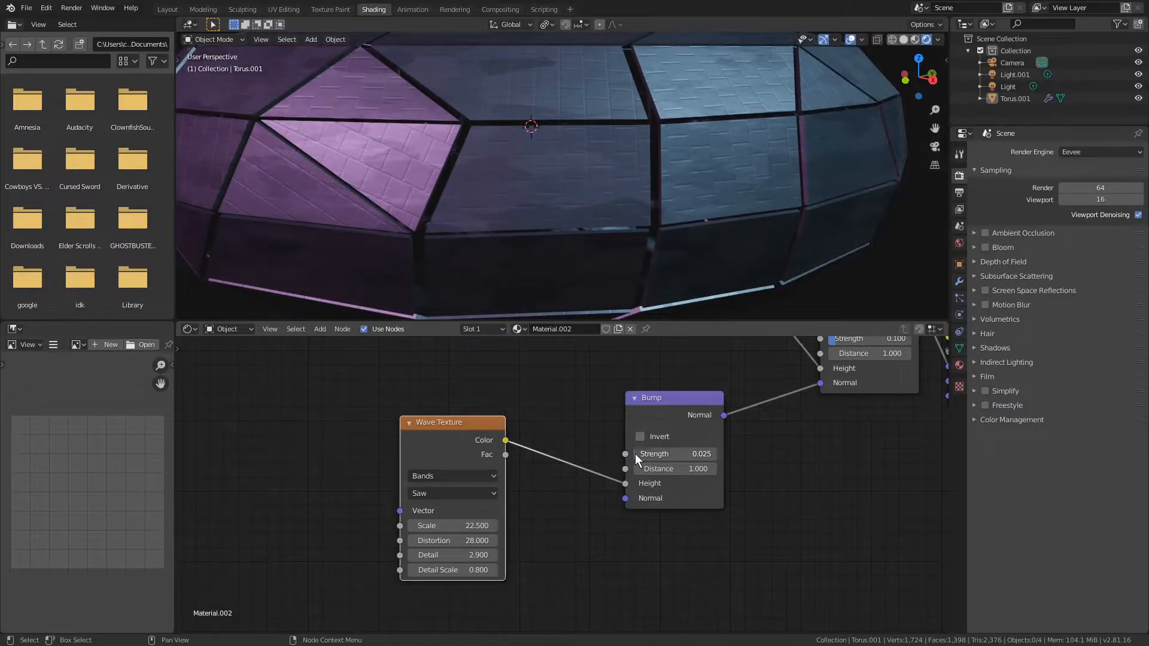
pyautogui.scroll(-4, 456, 116)
pyautogui.click(729, 181)
pyautogui.moveTo(729, 181); pyautogui.dragTo(596, 151, button='middle')
pyautogui.scroll(3, 631, 176)
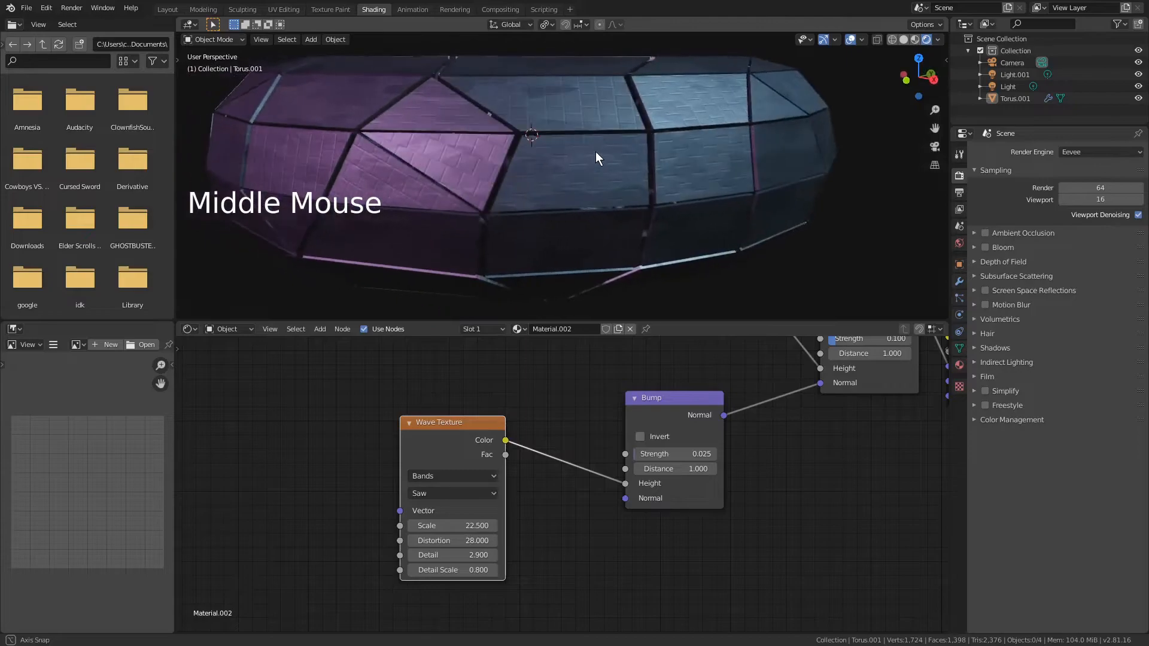
pyautogui.scroll(2, 611, 145)
pyautogui.scroll(1, 613, 145)
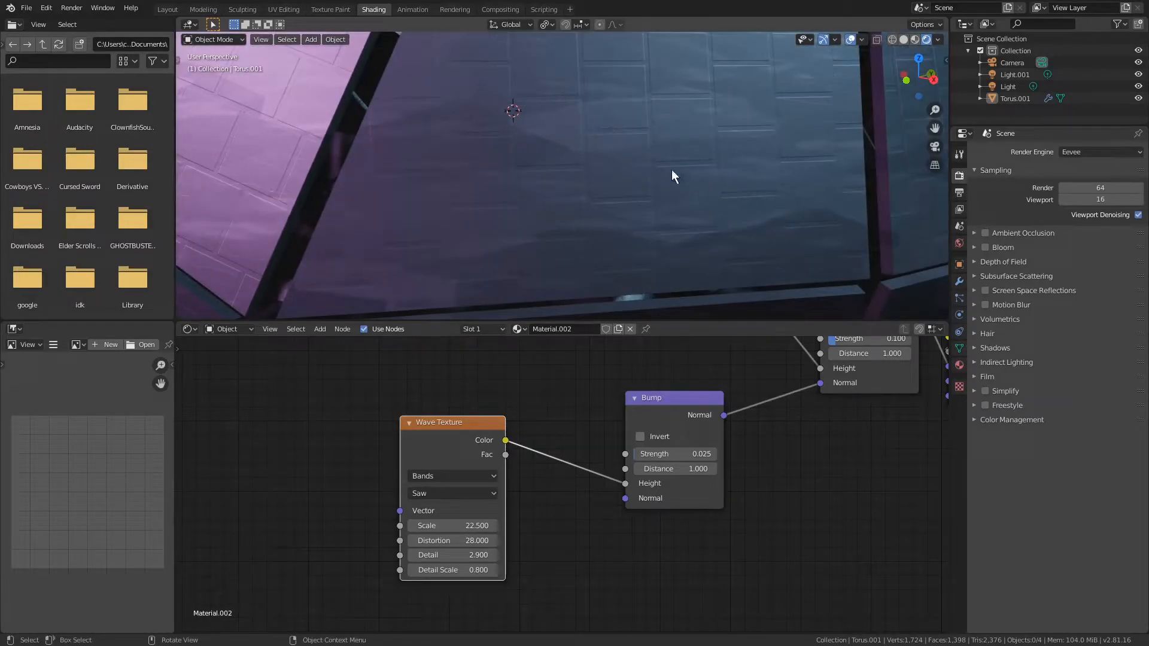
pyautogui.scroll(-2, 706, 187)
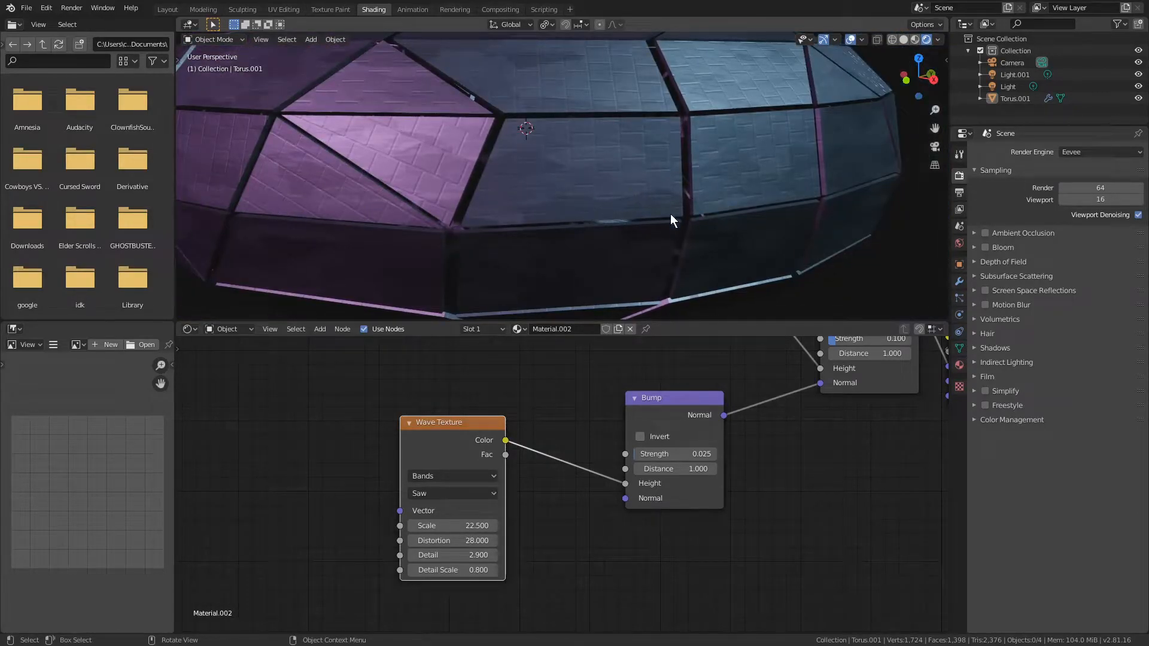
# Review the complete node tree with all nodes deselected, along with the material on the torus.
pyautogui.scroll(-5, 709, 400)
pyautogui.scroll(-10, 639, 395)
pyautogui.keyDown('shift'); pyautogui.moveTo(639, 395); pyautogui.dragTo(564, 443, button='middle'); pyautogui.keyUp('shift')
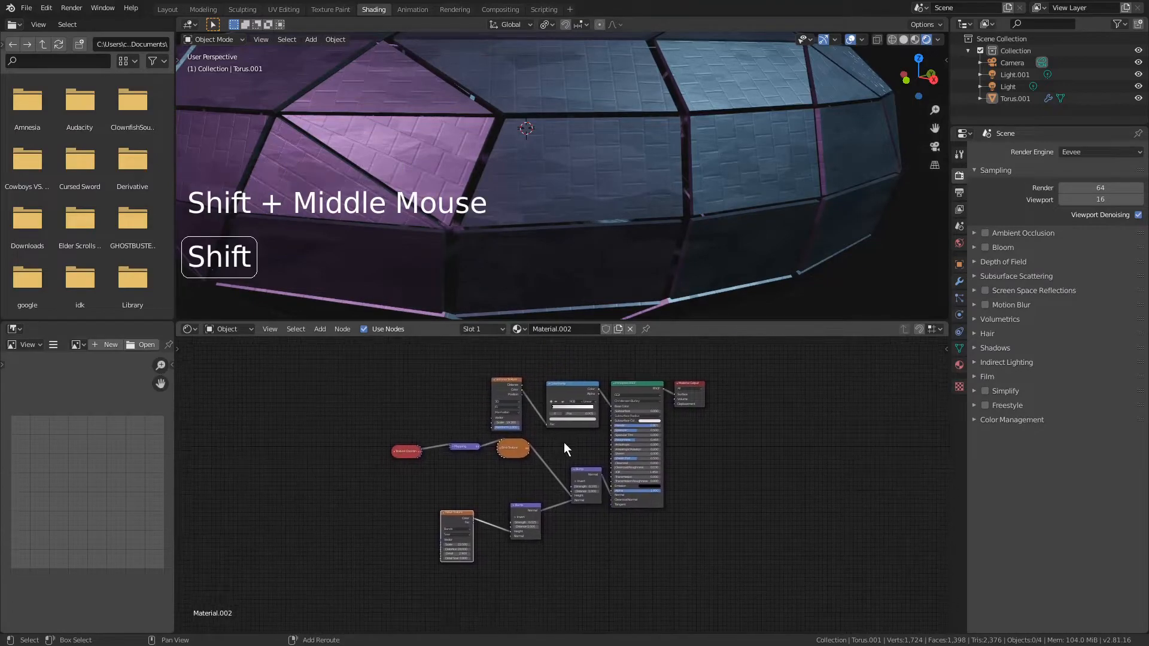
pyautogui.click(503, 450)
pyautogui.click(453, 513)
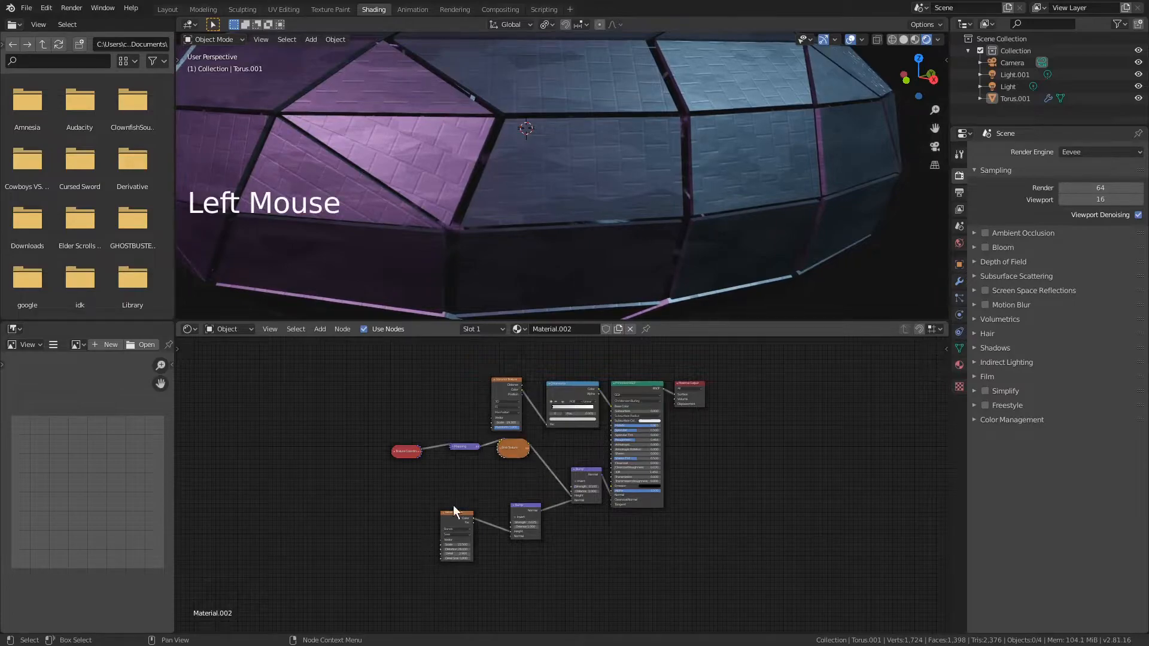
pyautogui.click(825, 457)
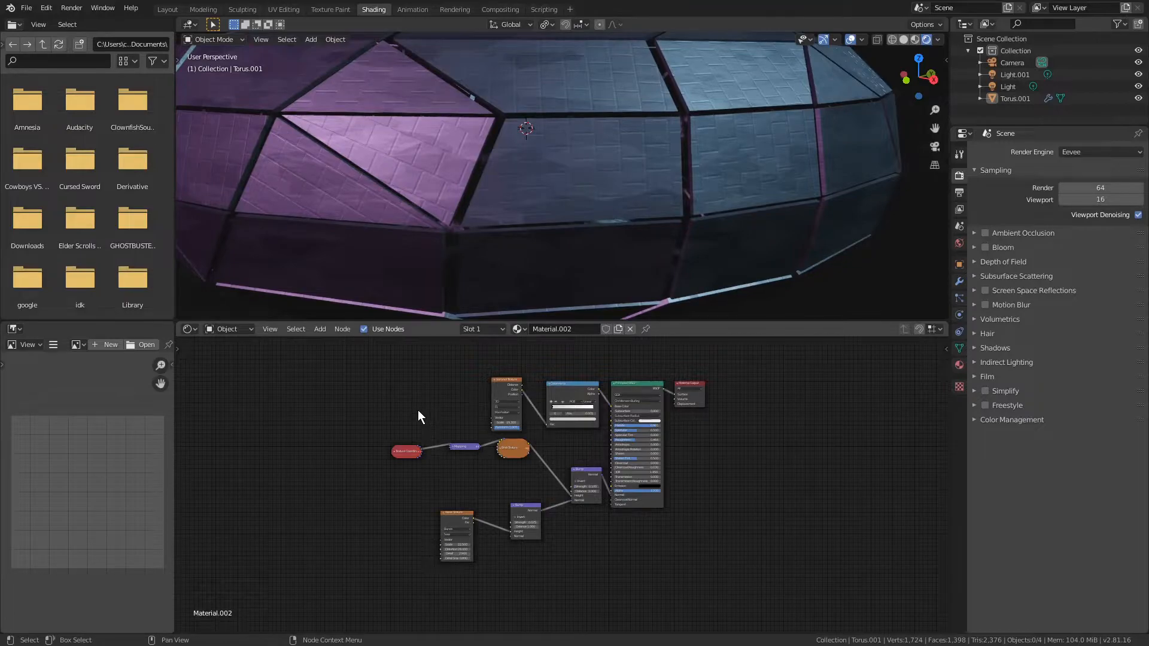
pyautogui.press('F10')
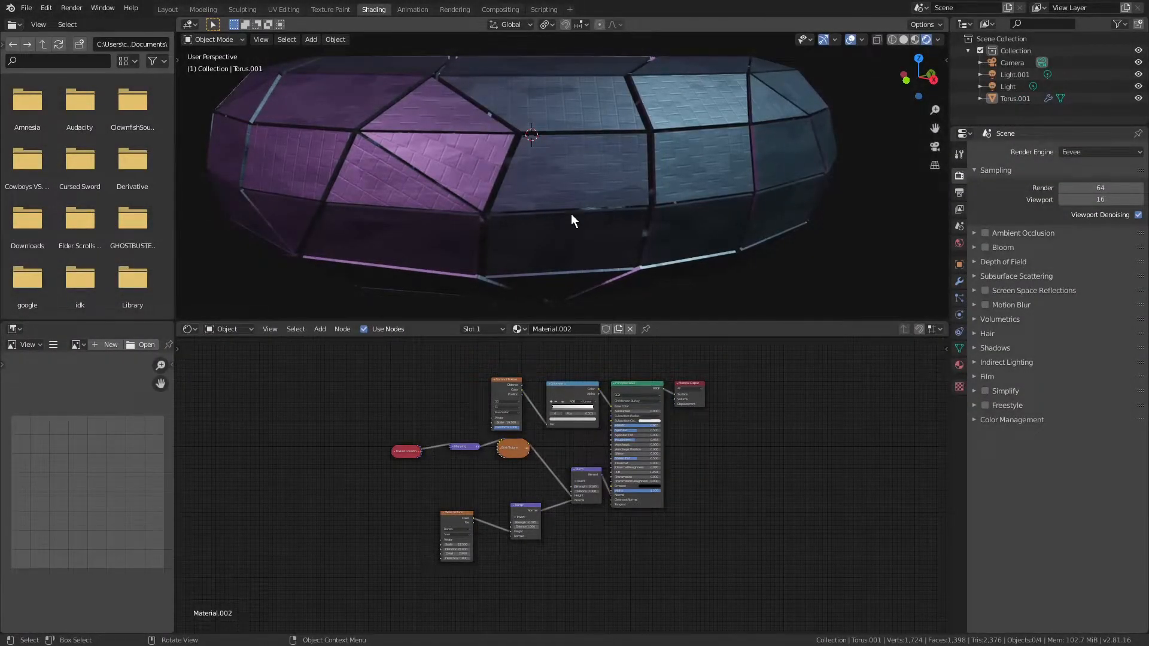
# Switch to the Layout workspace, select the torus and inspect its finished material from several distances.
pyautogui.click(413, 9)
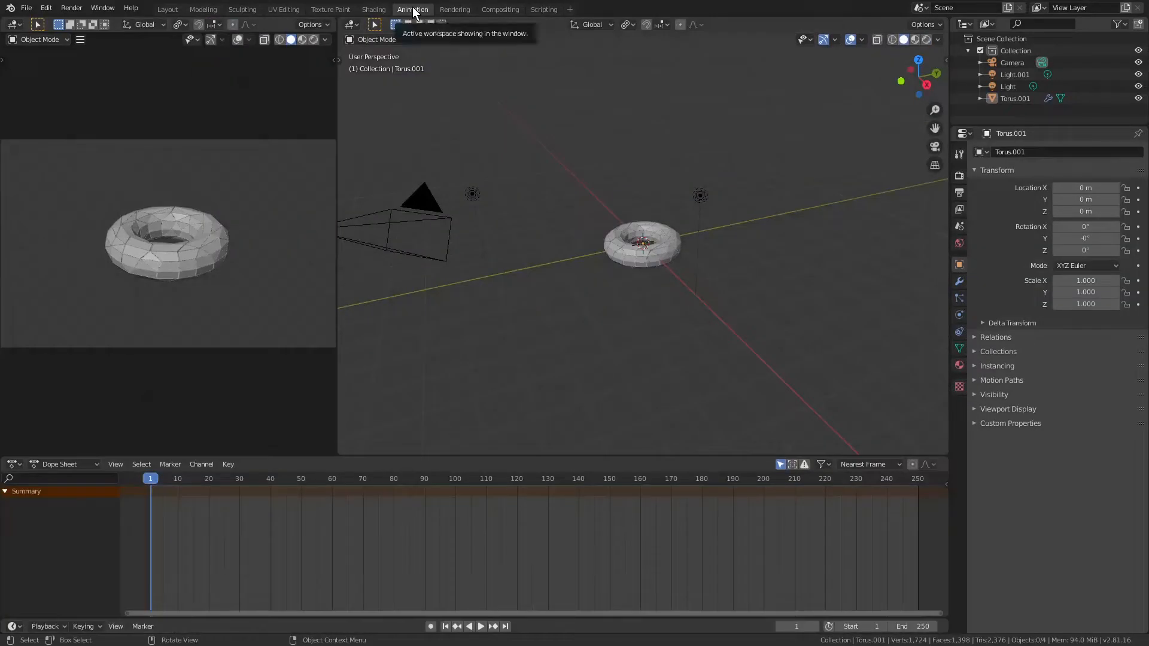
pyautogui.click(170, 10)
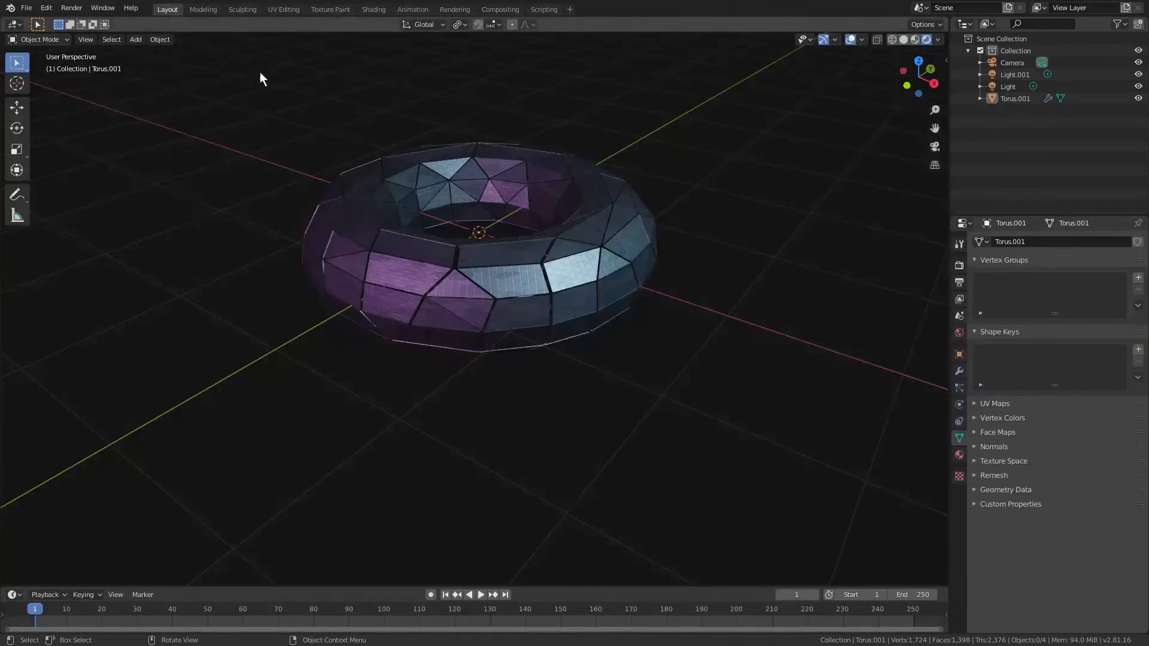
pyautogui.moveTo(626, 194); pyautogui.dragTo(570, 312, button='middle')
pyautogui.click(531, 341)
pyautogui.scroll(3, 570, 328)
pyautogui.scroll(-2, 574, 322)
pyautogui.scroll(4, 570, 312)
pyautogui.keyDown('shift'); pyautogui.moveTo(619, 403); pyautogui.dragTo(589, 126, button='middle'); pyautogui.keyUp('shift')
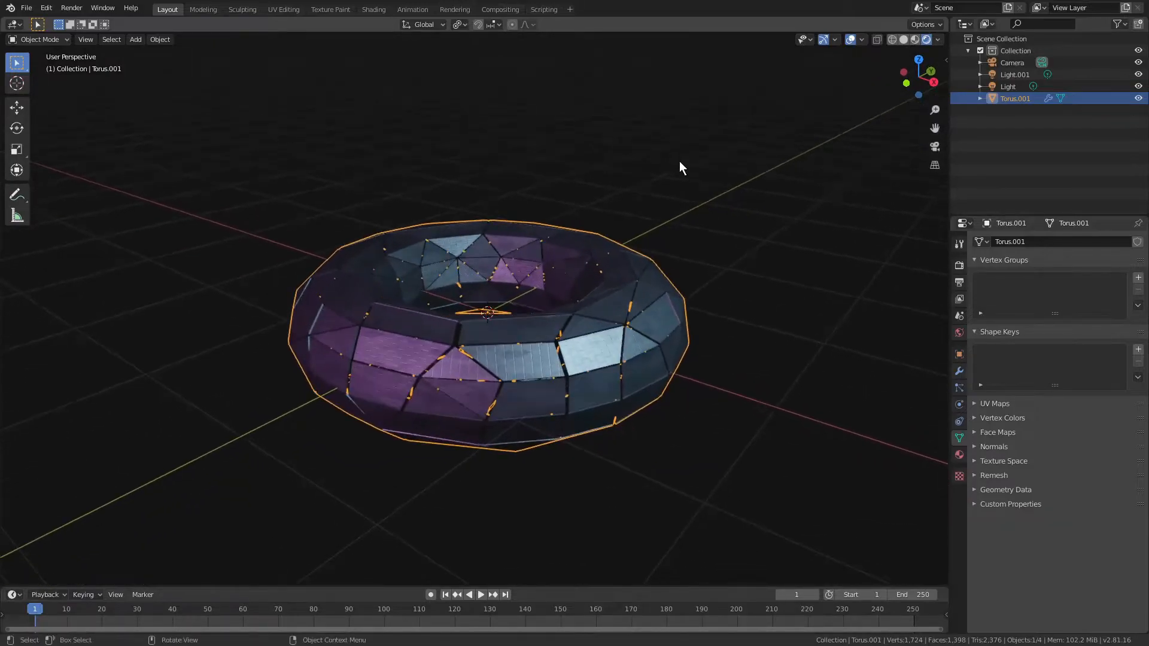
pyautogui.click(680, 161)
pyautogui.click(629, 348)
pyautogui.scroll(-3, 659, 330)
pyautogui.keyDown('shift'); pyautogui.moveTo(678, 318); pyautogui.dragTo(663, 308, button='middle'); pyautogui.keyUp('shift')
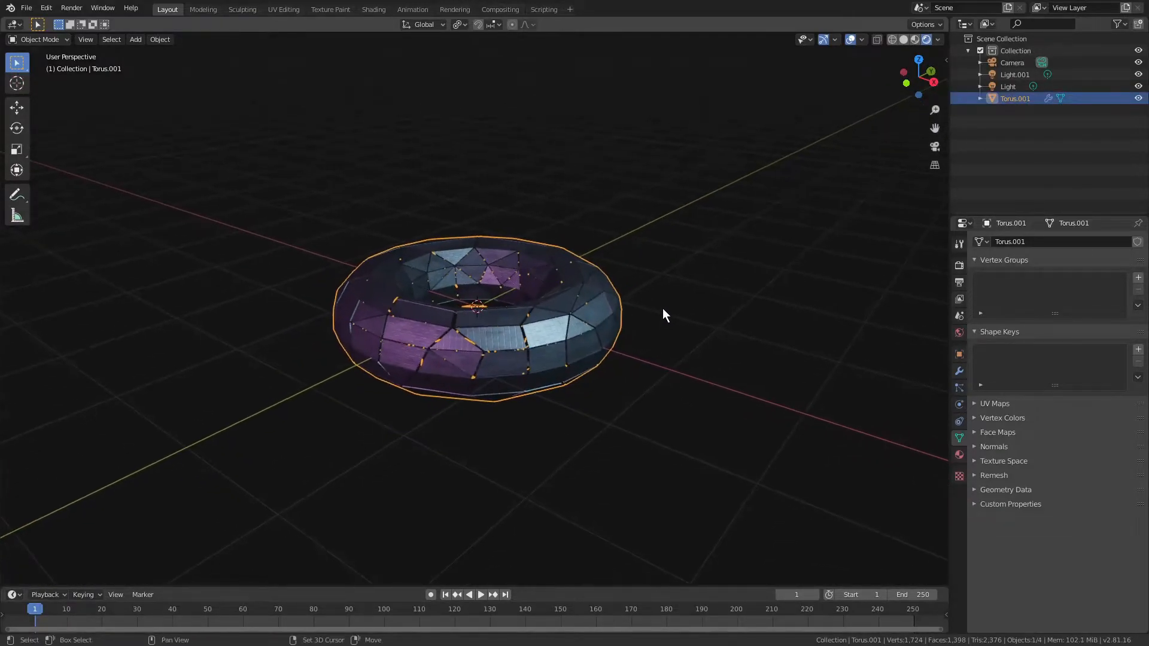
# Open the torus's modifier settings and toggle the Bevel modifier's viewport display on and back off to compare the panel edges.
pyautogui.scroll(1, 655, 284)
pyautogui.click(645, 282)
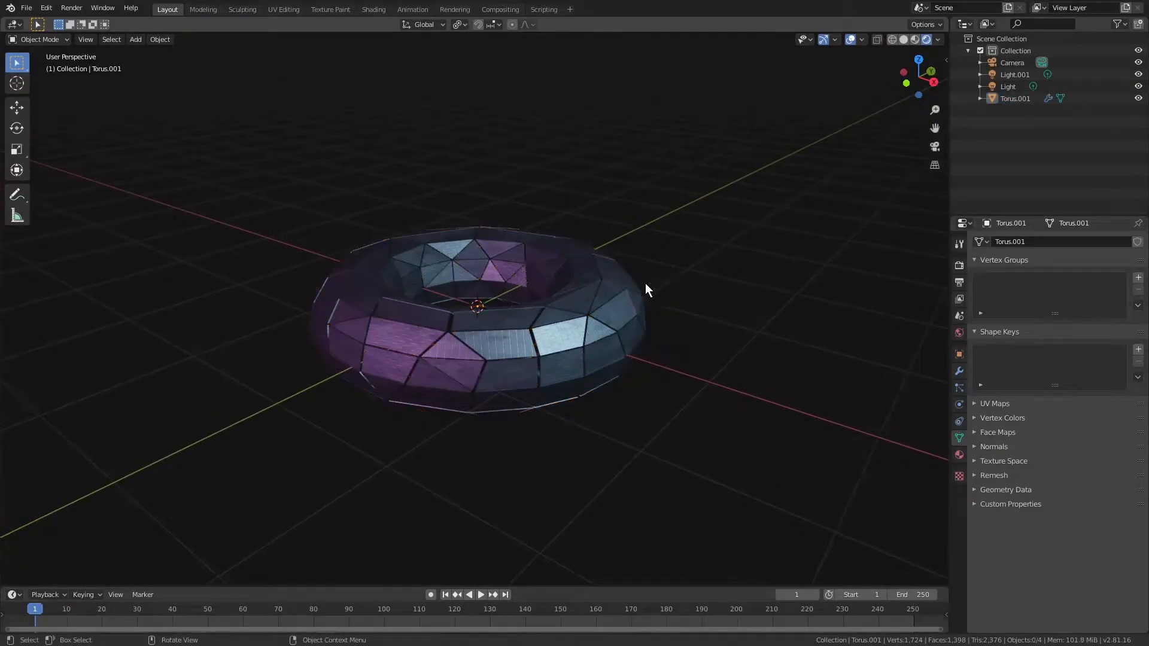
pyautogui.click(617, 300)
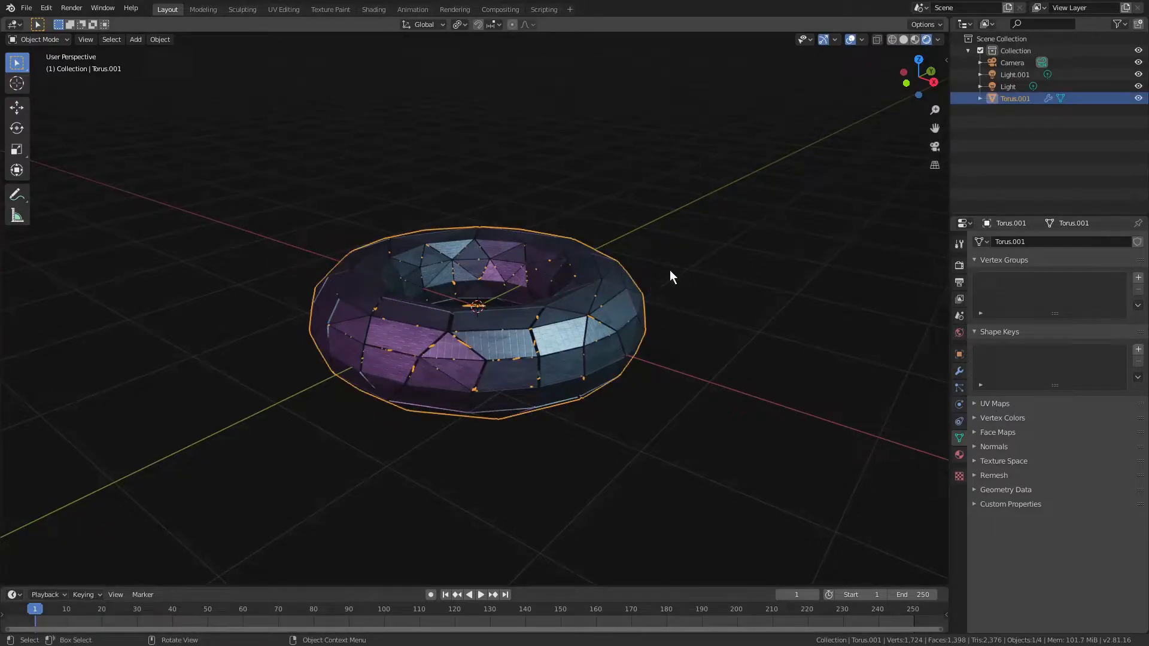
pyautogui.click(959, 372)
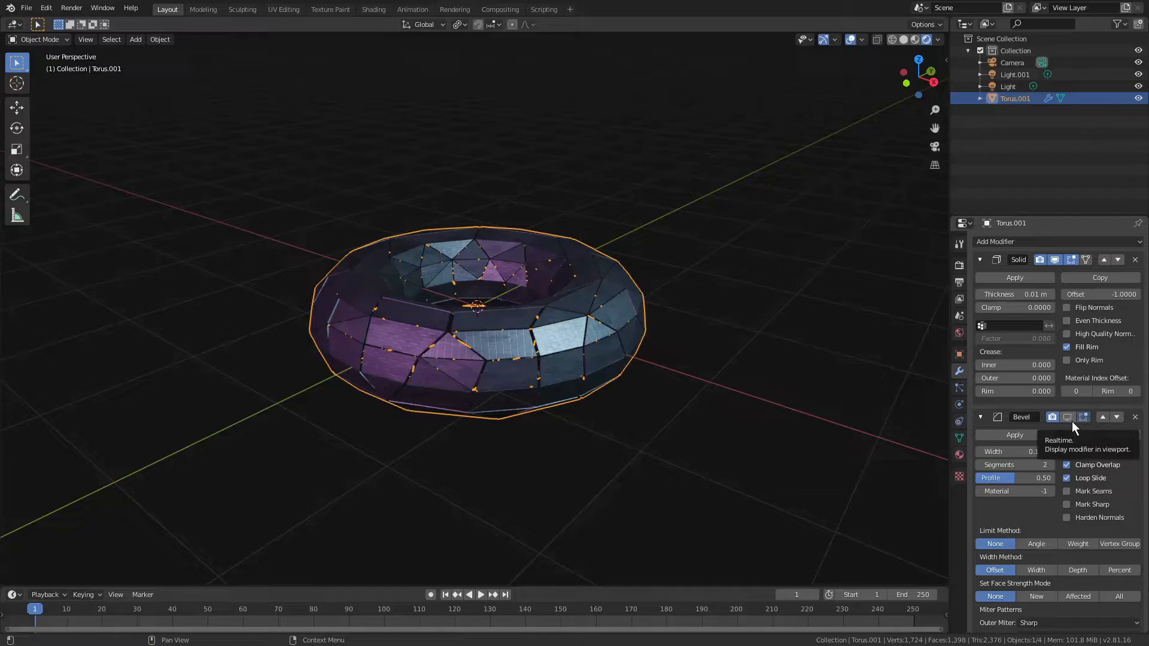
pyautogui.scroll(2, 815, 413)
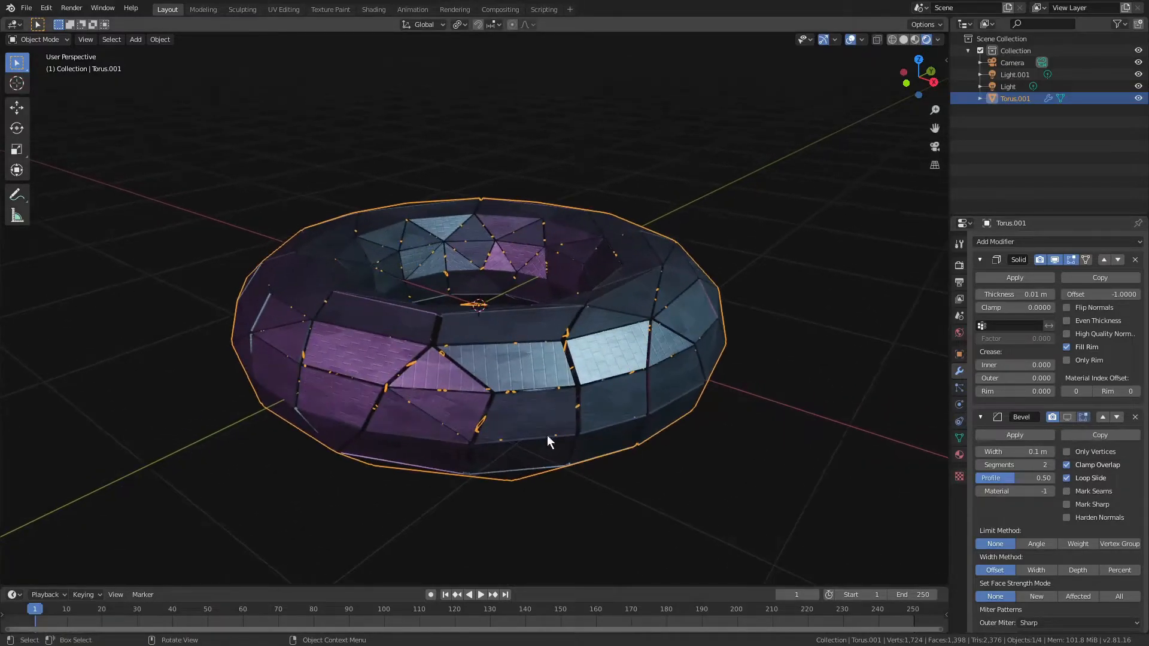
pyautogui.click(1075, 417)
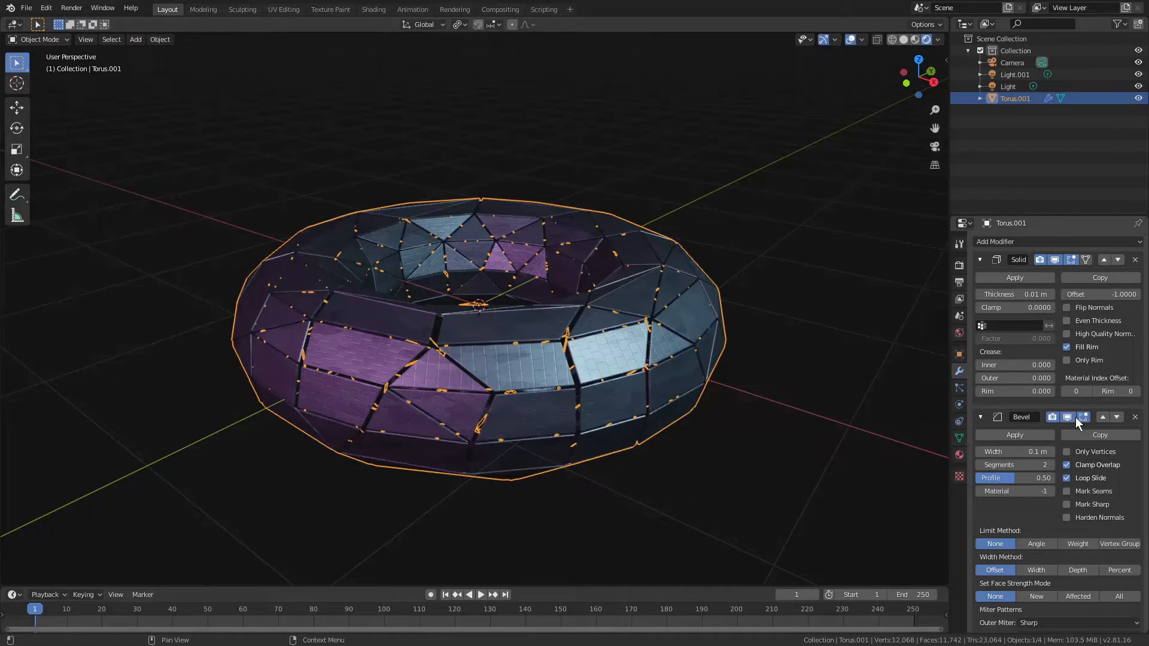
pyautogui.click(812, 472)
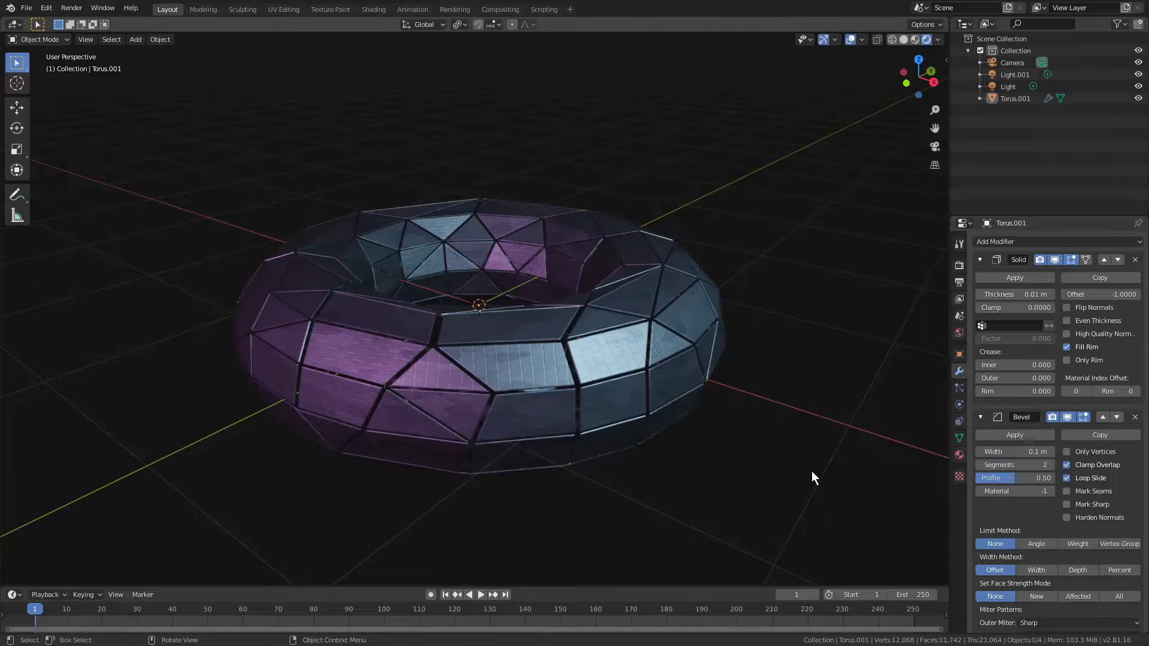
pyautogui.click(647, 364)
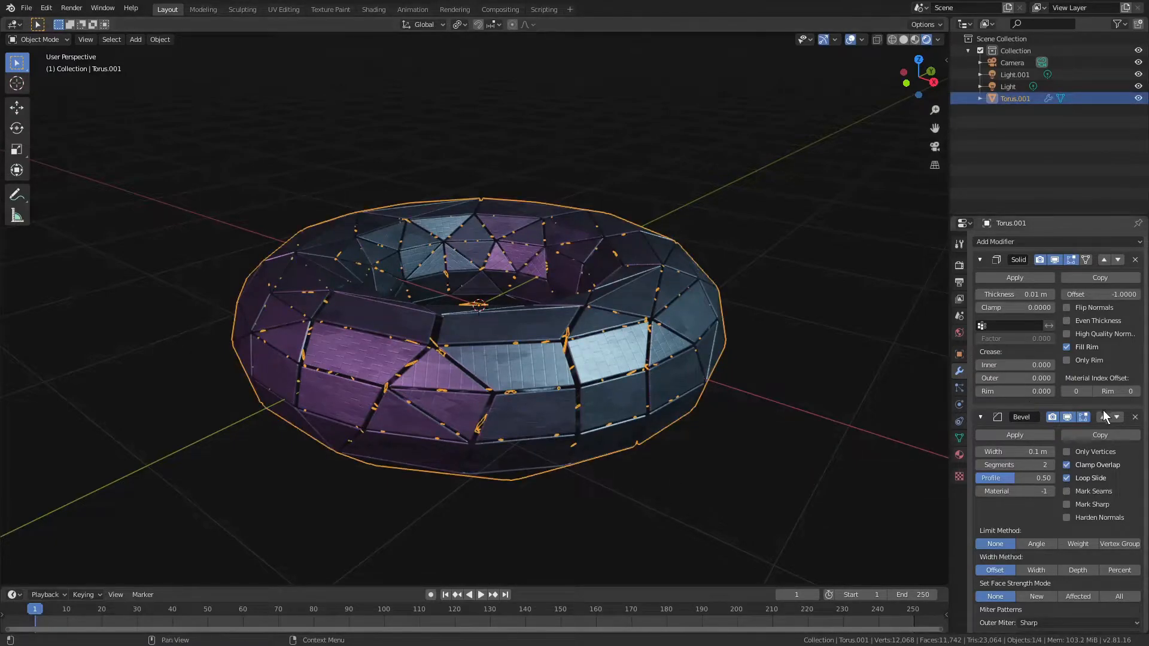
pyautogui.click(1070, 419)
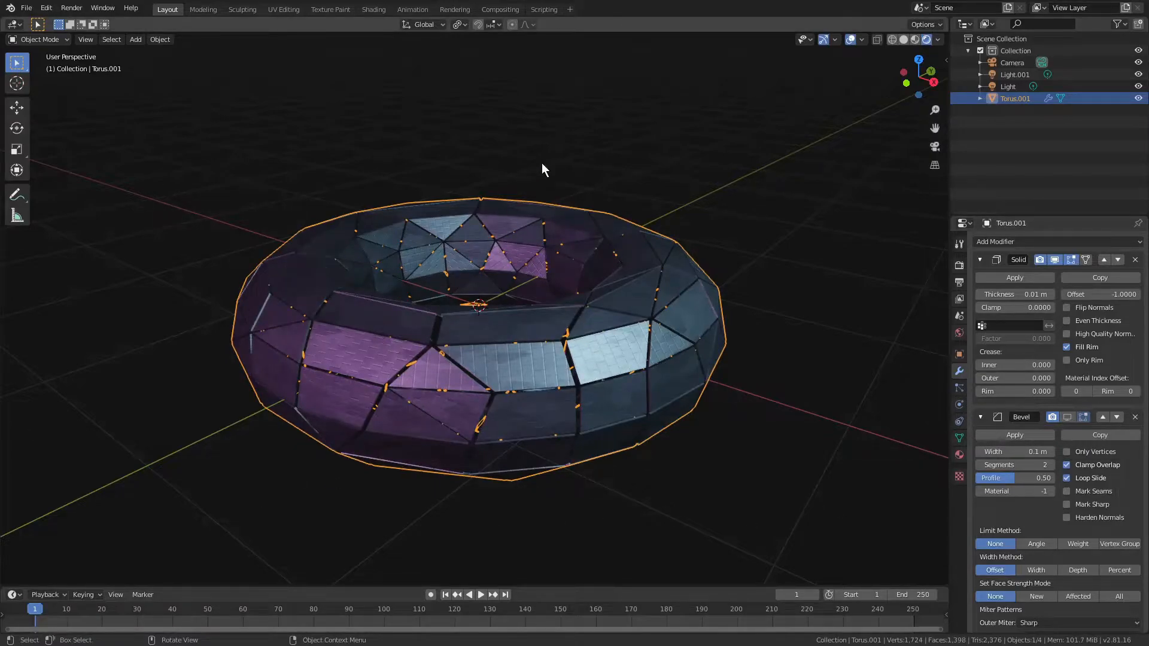
# With the torus deselected, compare it with and without the Bevel modifier in the viewport, leaving the modifier's viewport display off.
pyautogui.click(760, 221)
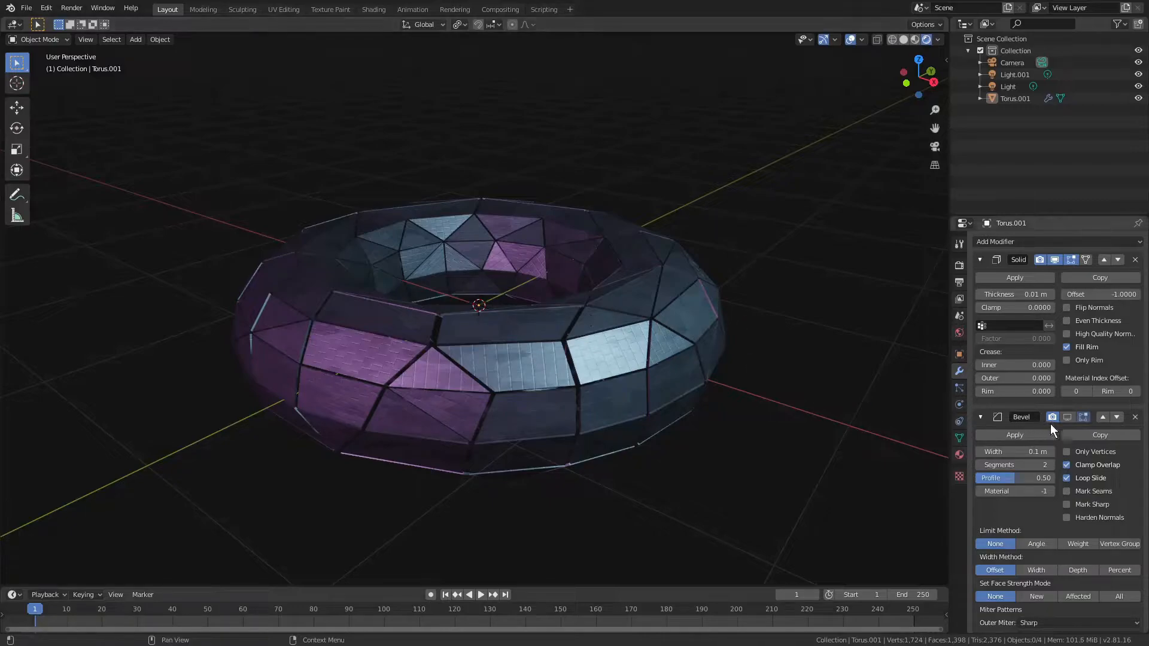
pyautogui.click(1068, 418)
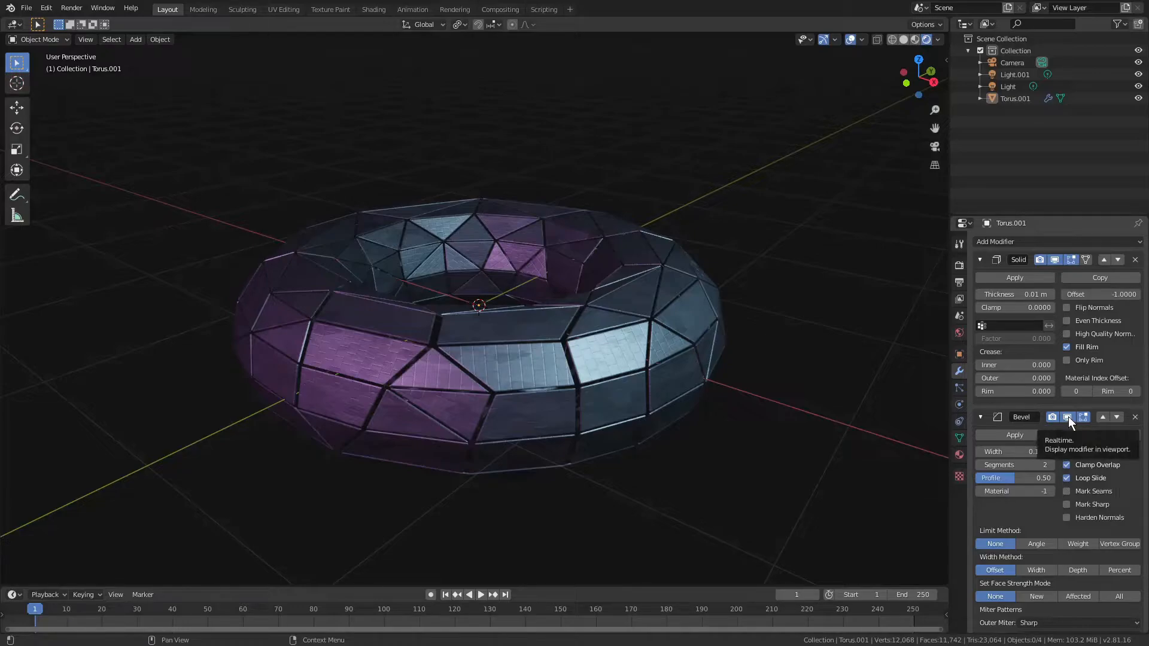
pyautogui.click(1069, 417)
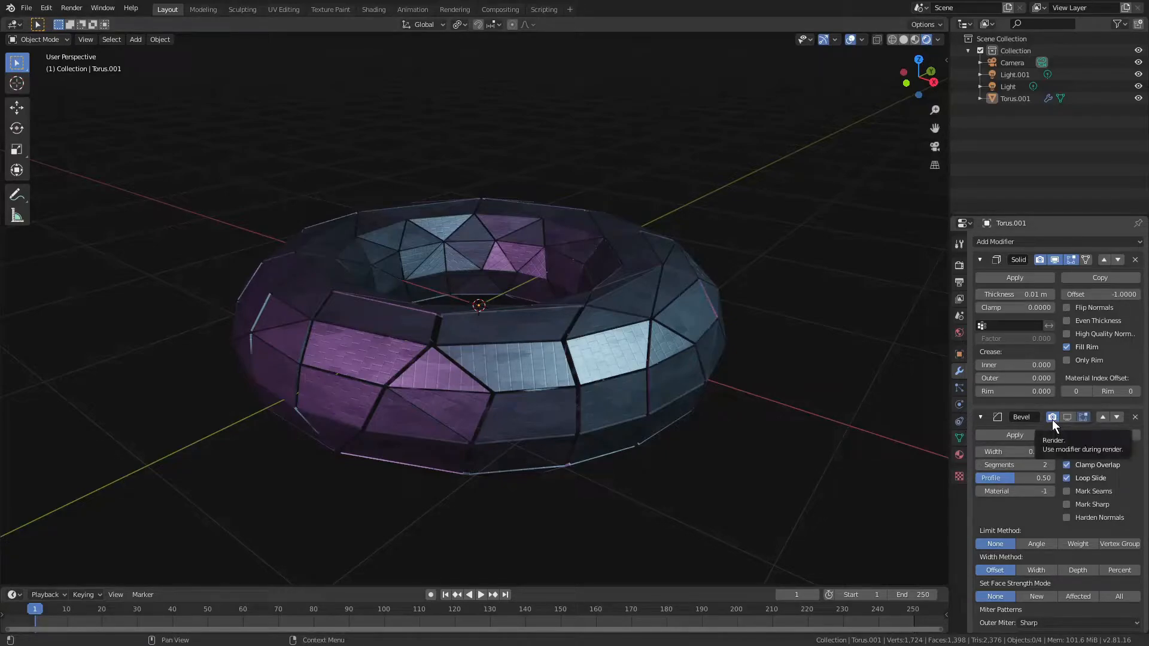
pyautogui.click(1068, 417)
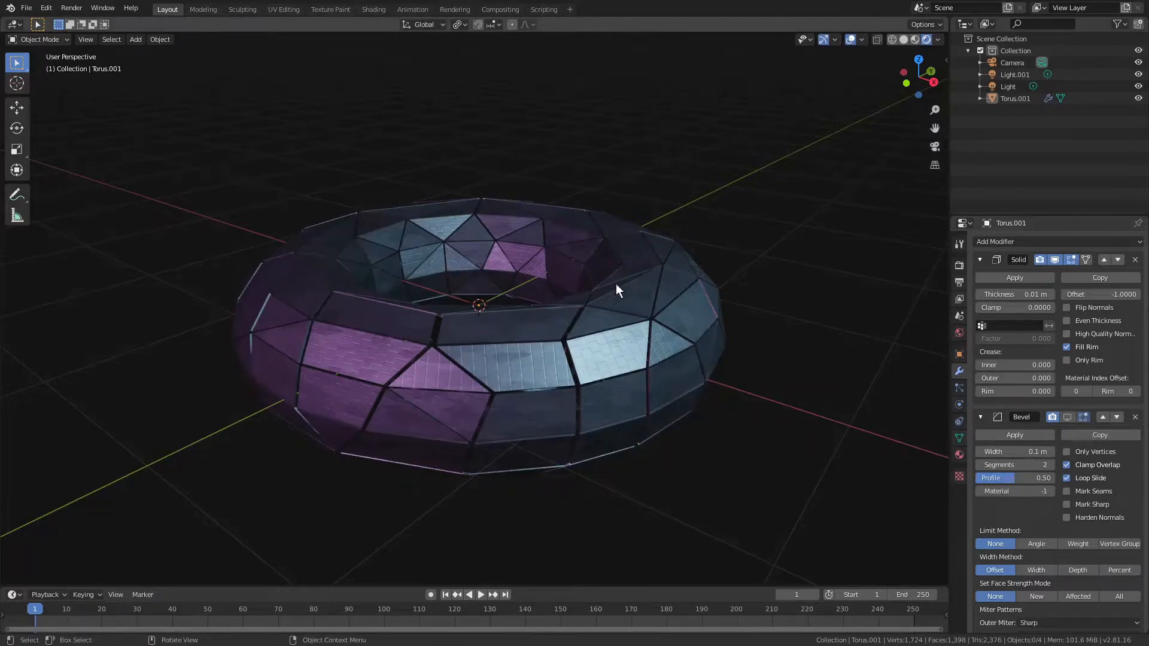
# Collapse the settings of both the Bevel and Solidify modifiers on the torus.
pyautogui.click(982, 417)
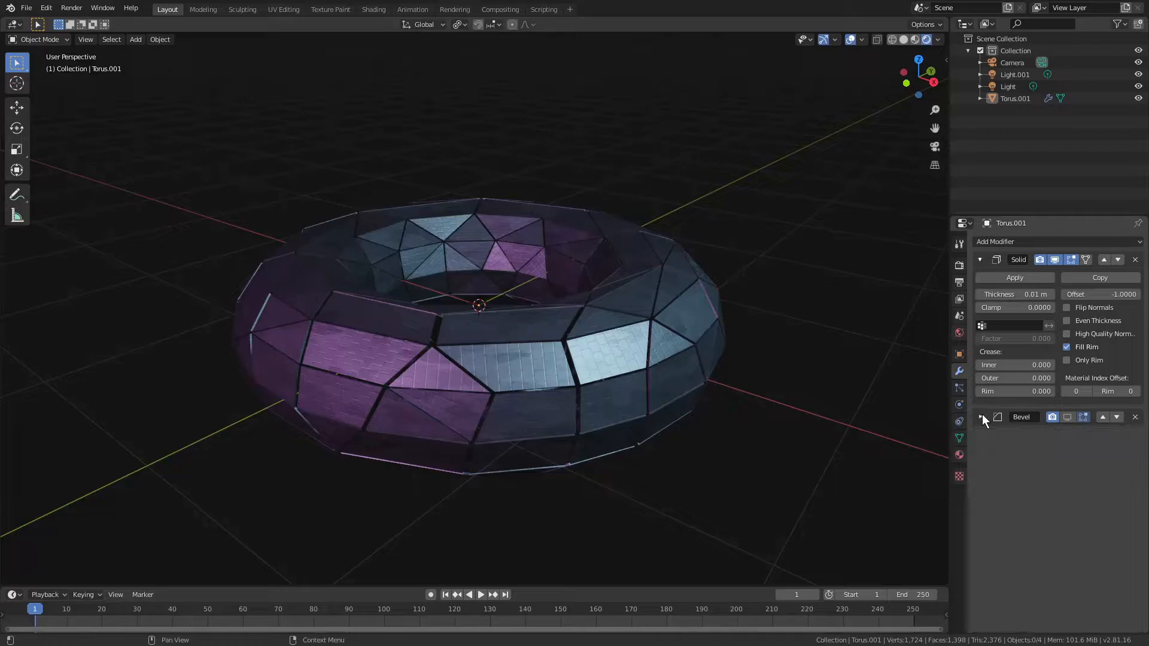
pyautogui.click(980, 259)
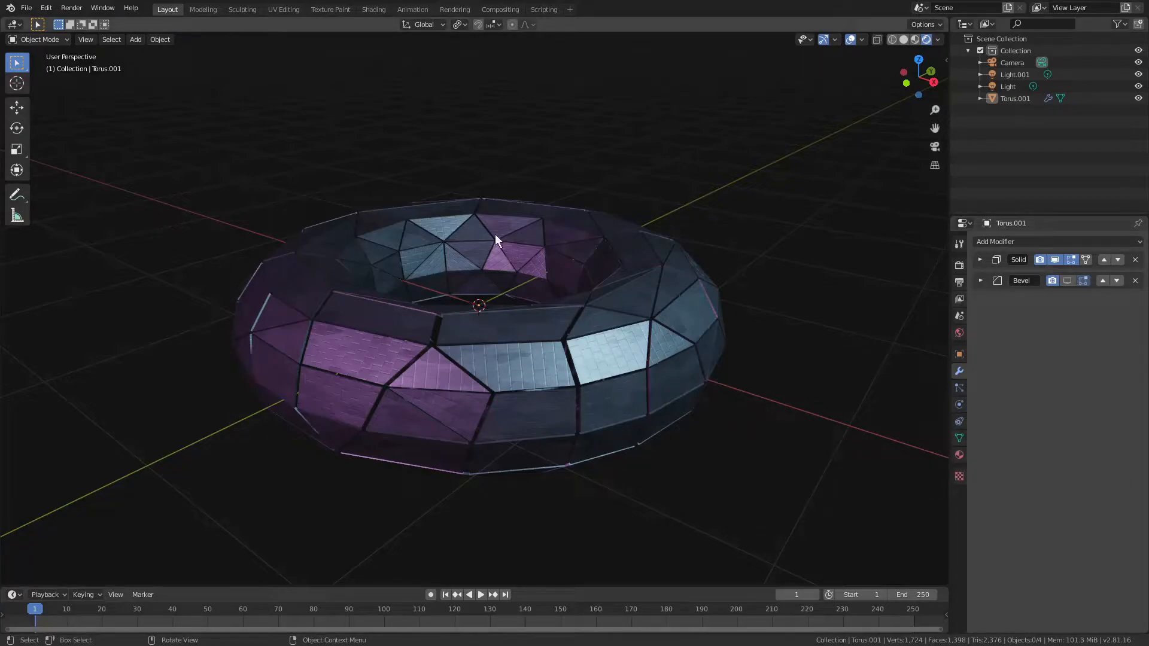
pyautogui.click(981, 282)
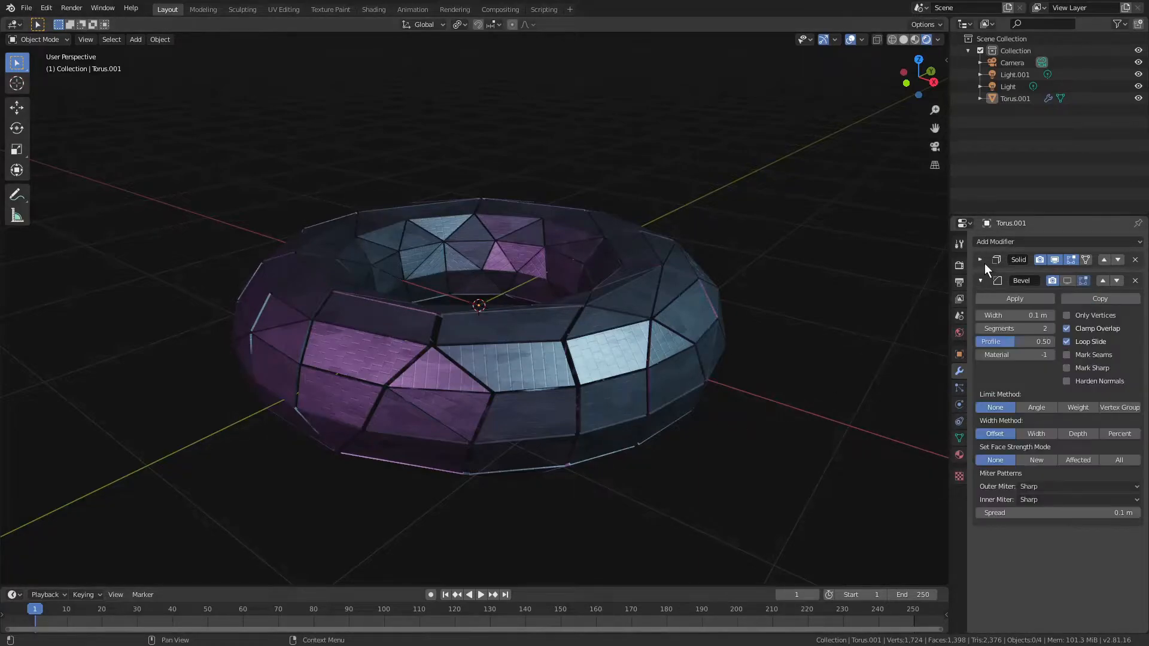
pyautogui.click(983, 282)
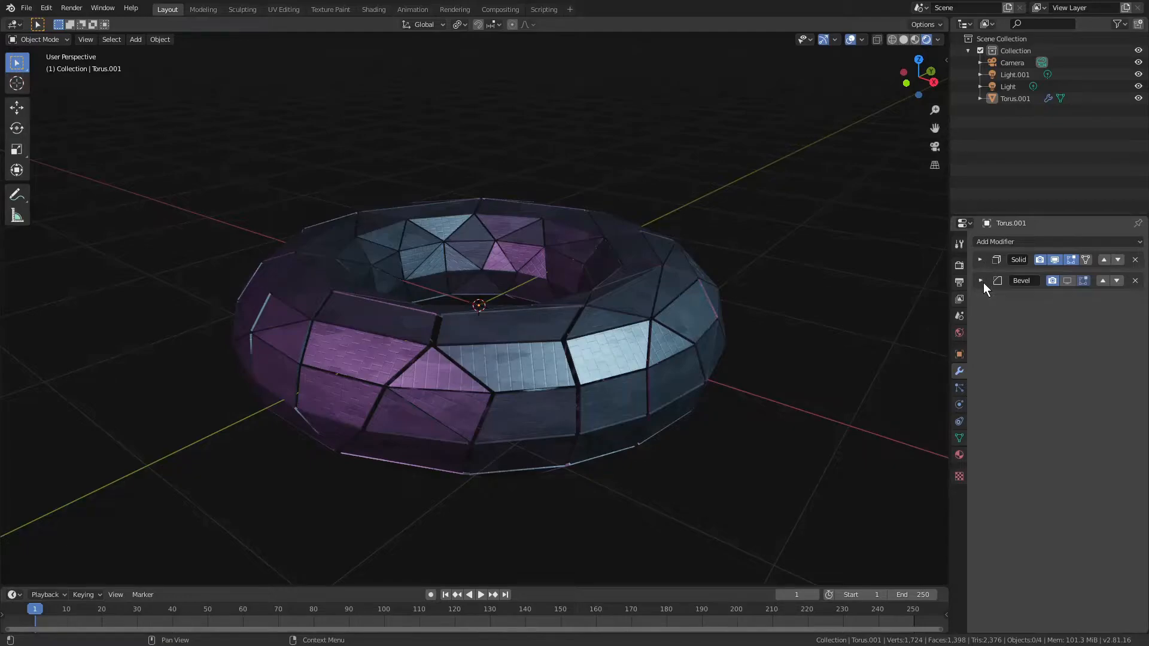
# Deselect everything and view the scene through the camera.
pyautogui.click(603, 396)
pyautogui.click(805, 335)
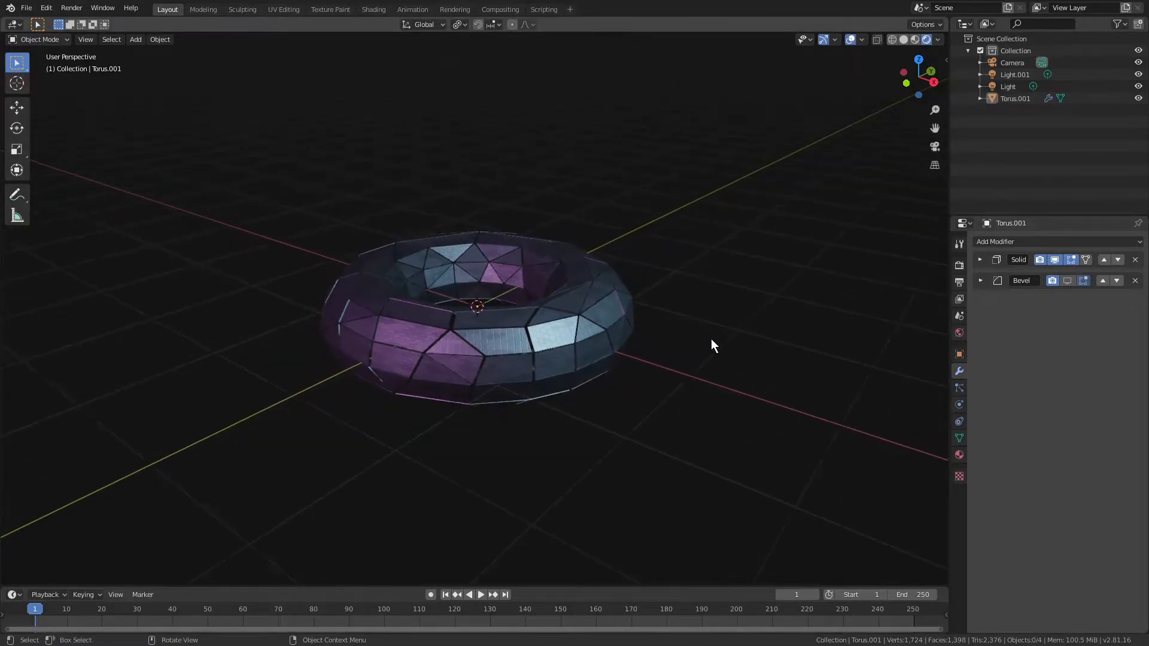
pyautogui.scroll(1, 712, 339)
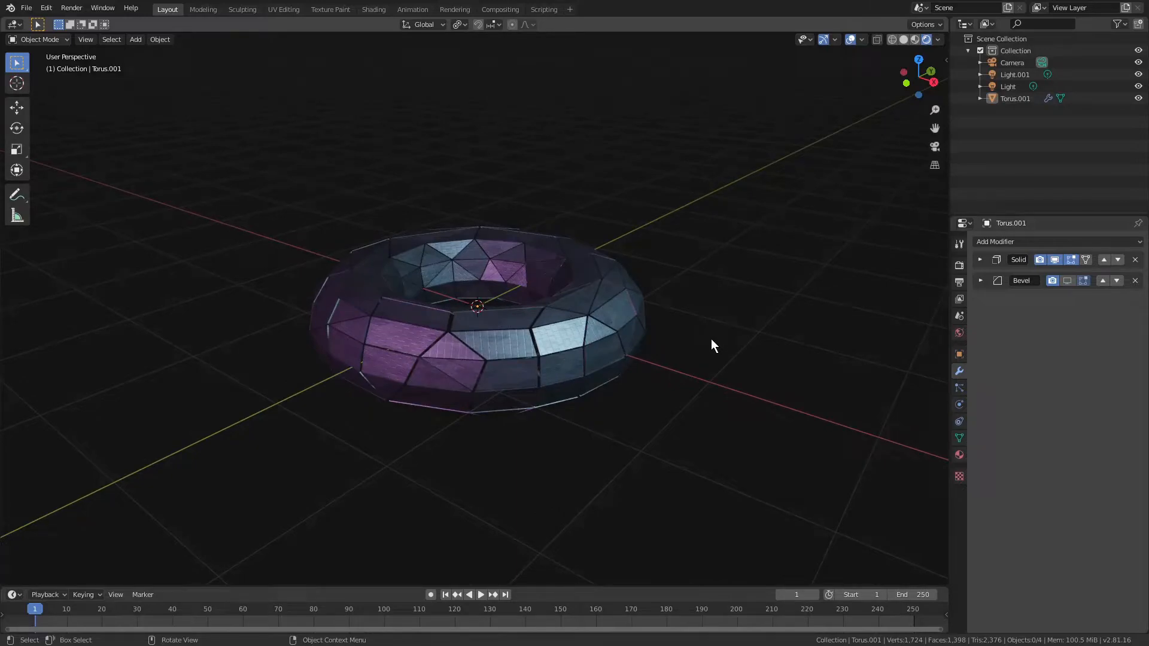
pyautogui.press('KP_0')
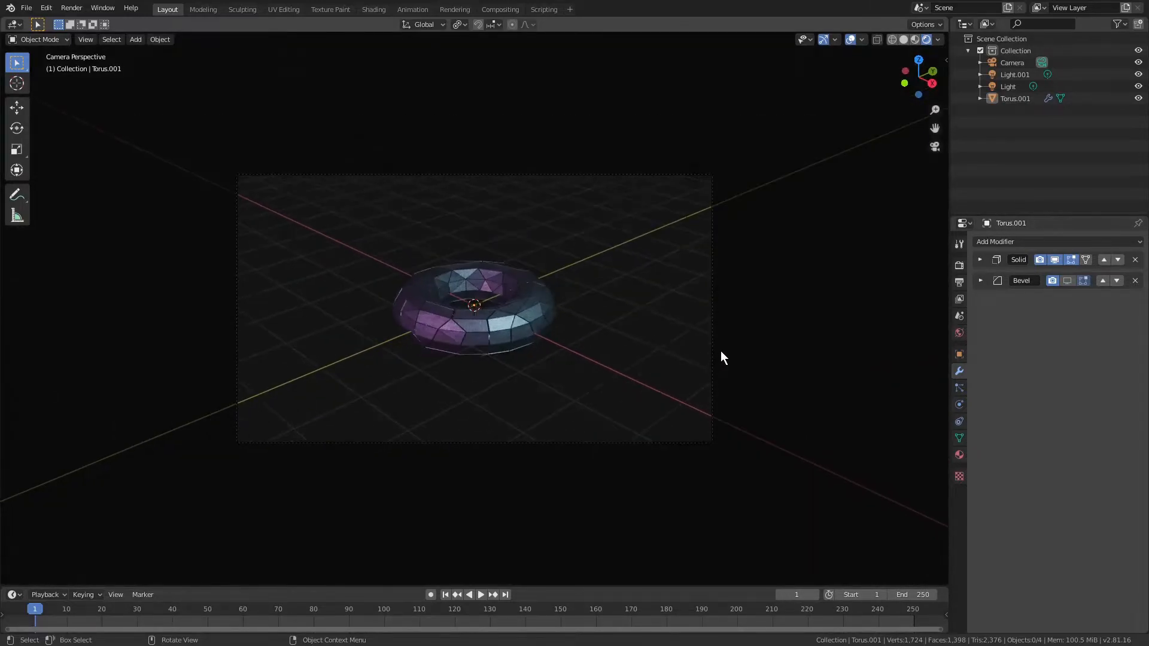
pyautogui.scroll(1, 550, 160)
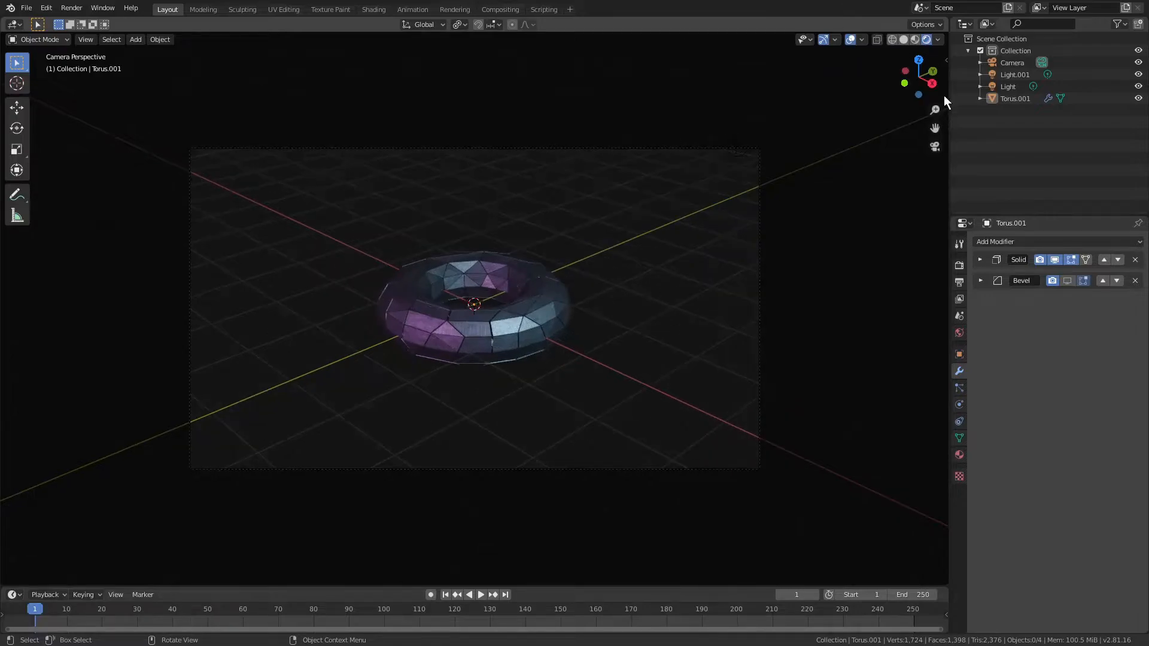
# Select the camera and set the transform orientation to Local.
pyautogui.click(1015, 66)
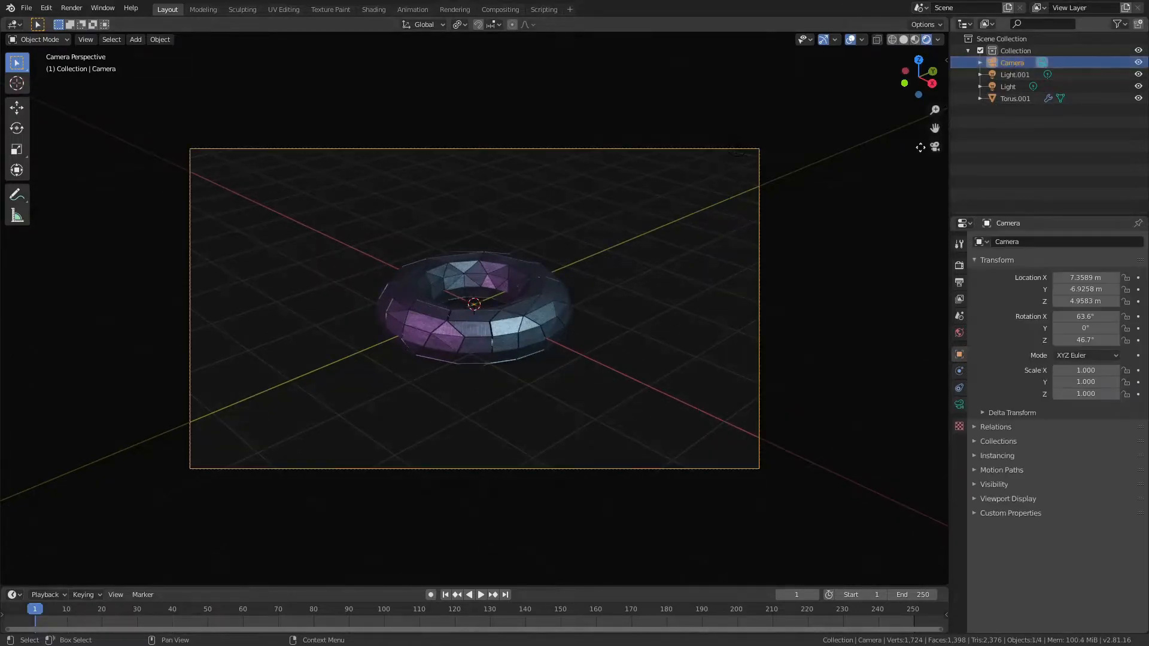
pyautogui.scroll(-2, 556, 330)
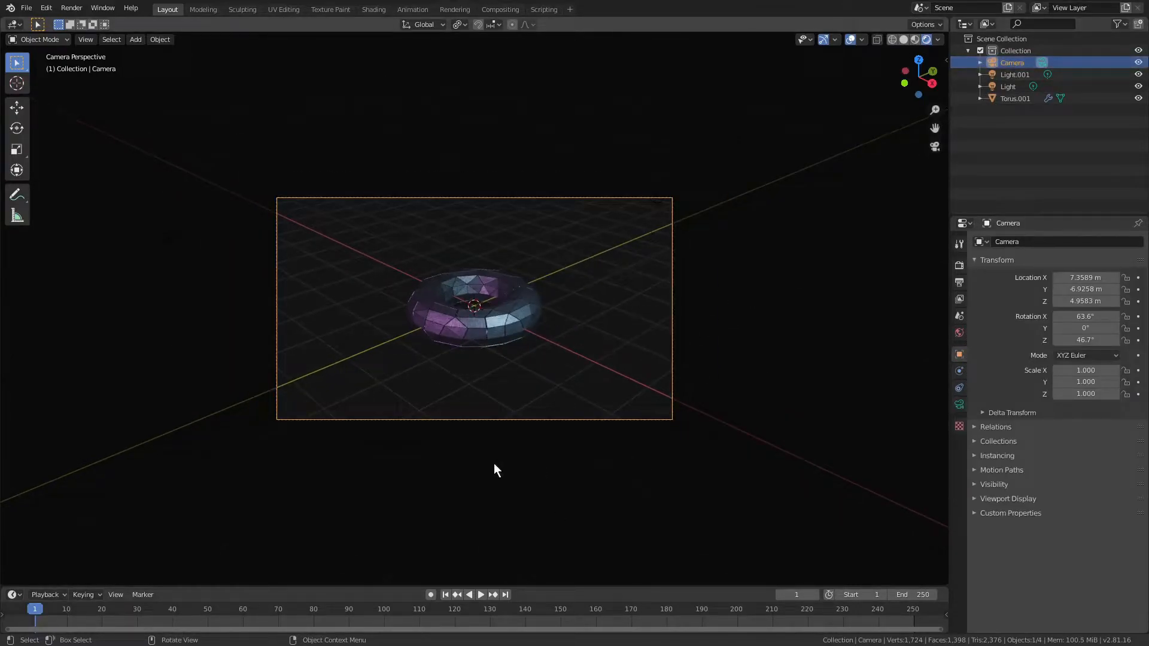
pyautogui.click(430, 23)
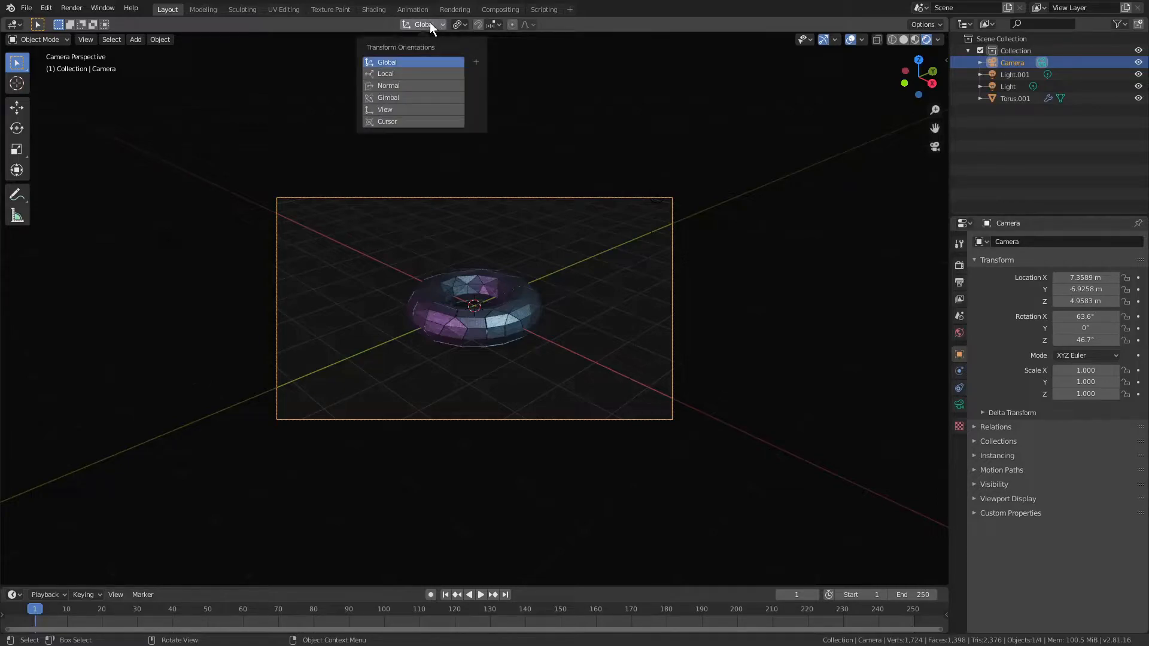
pyautogui.click(417, 72)
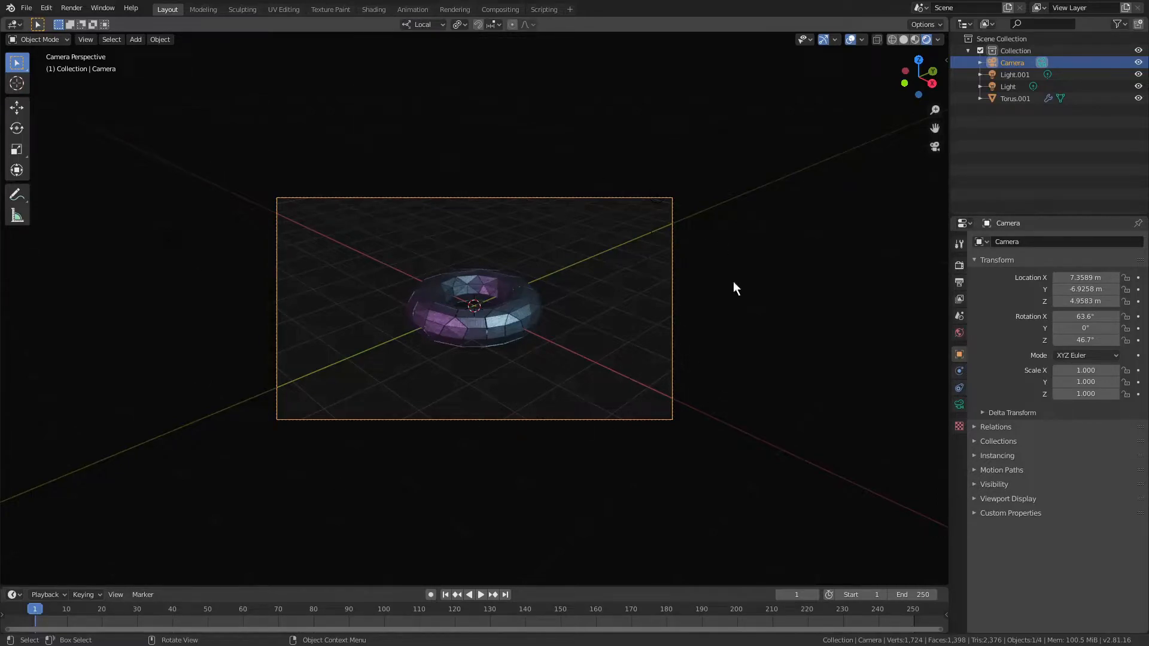
pyautogui.press('g')
pyautogui.press('x')
pyautogui.press('x')
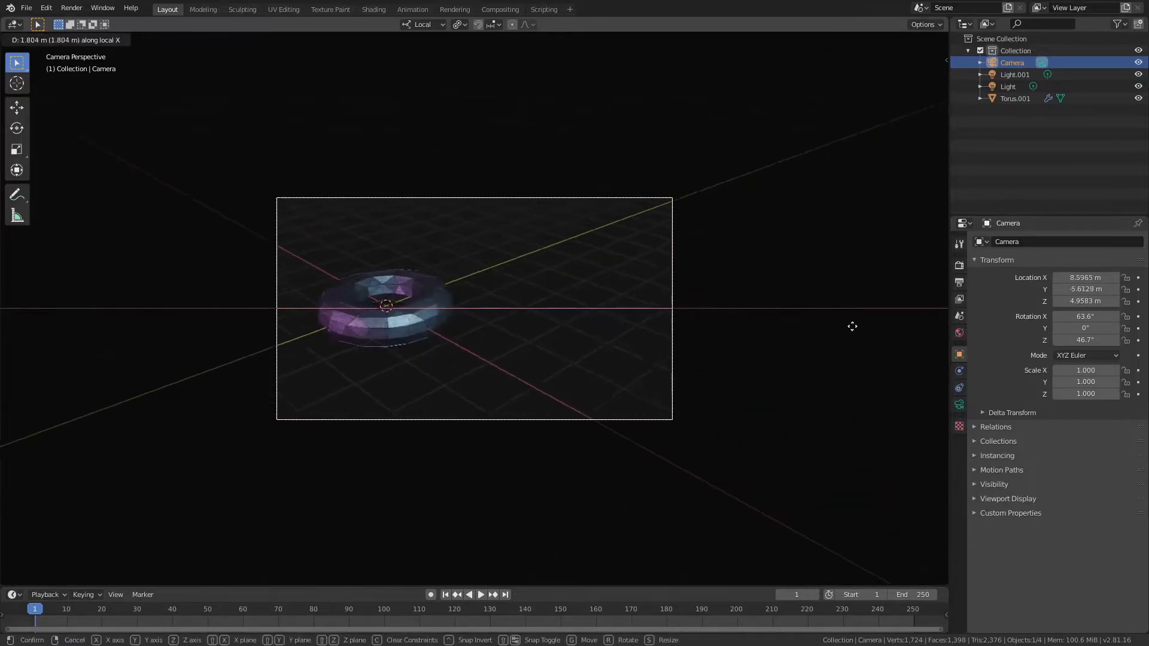
pyautogui.press('Escape')
pyautogui.press('g')
pyautogui.press('z')
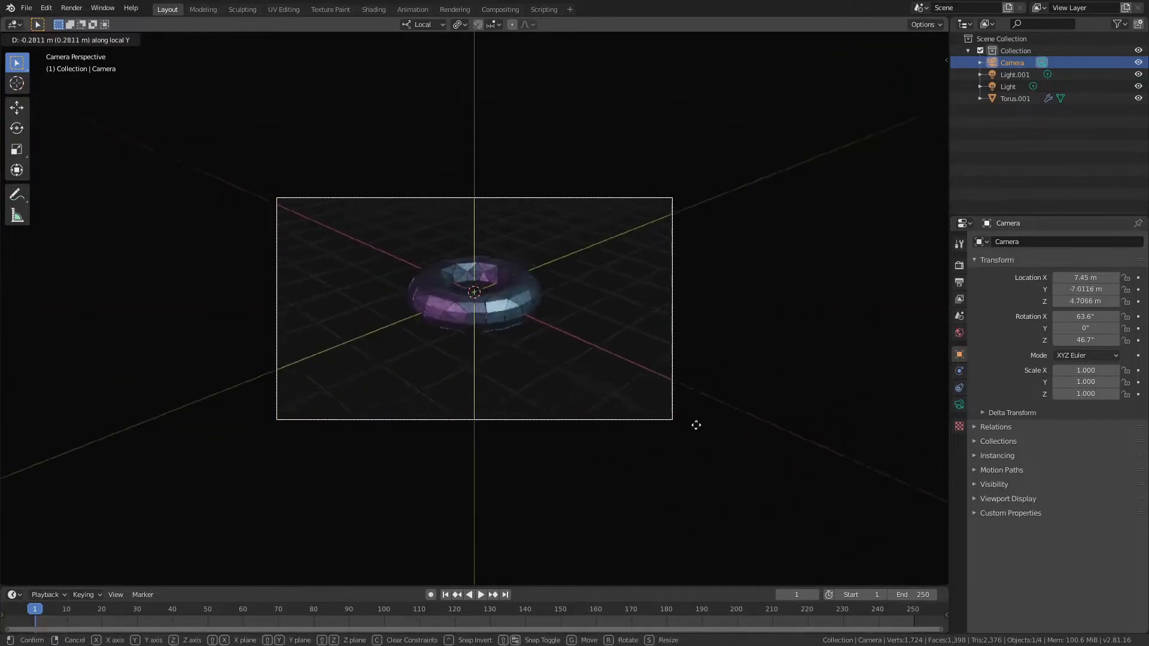
pyautogui.press('Escape')
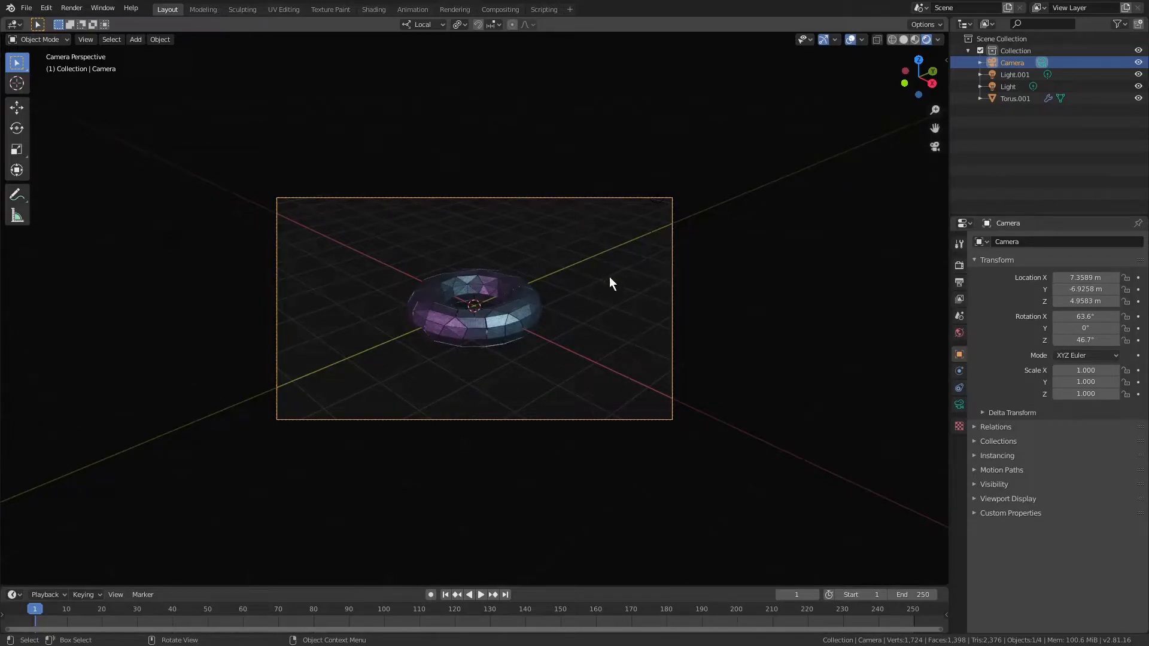
# Move the camera -4.27 m along its local Z axis to frame the torus closer, and deselect it.
pyautogui.press('g')
pyautogui.press('z')
pyautogui.press('z')
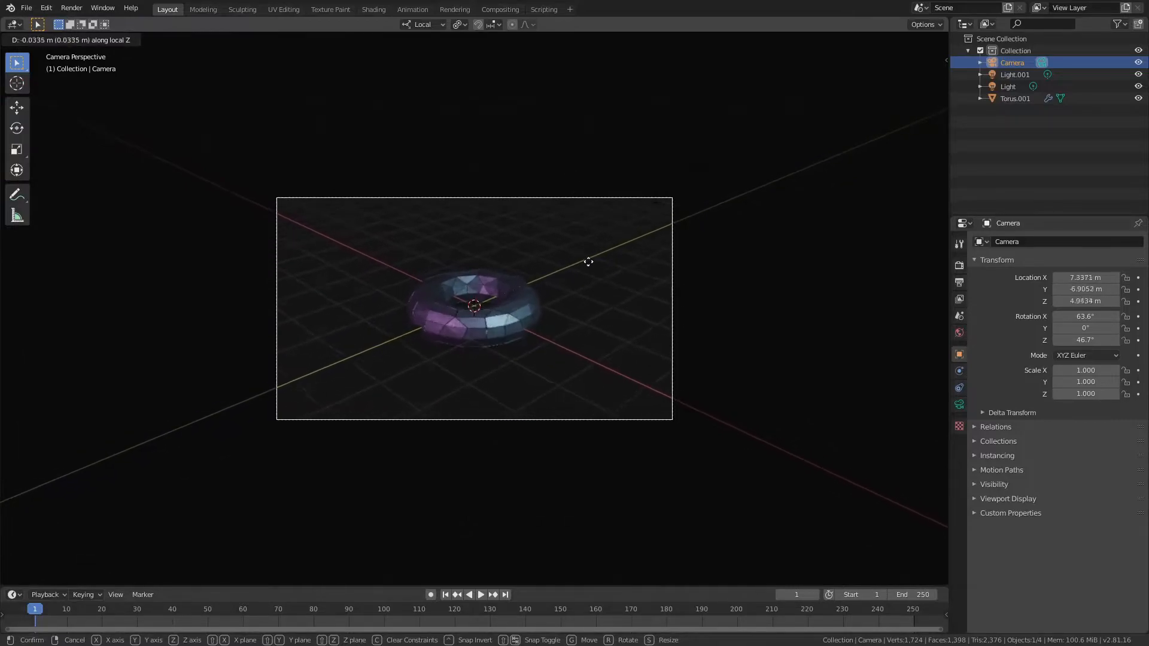
pyautogui.click(556, 179)
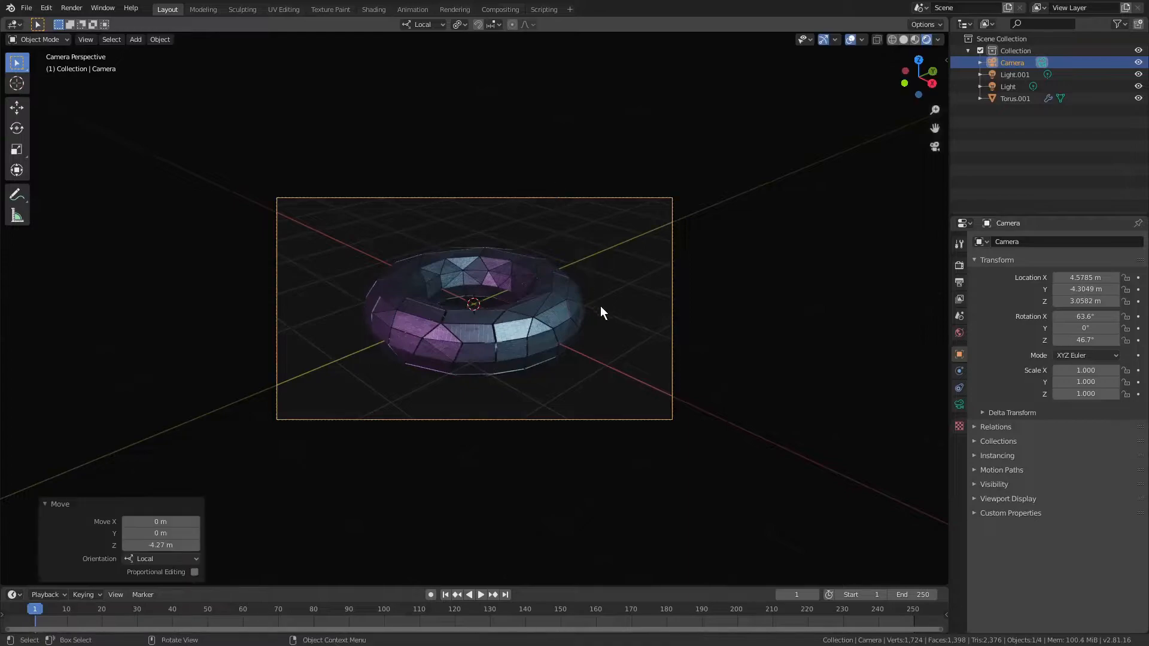
pyautogui.scroll(7, 601, 313)
pyautogui.click(727, 127)
pyautogui.scroll(-5, 729, 128)
# Select the torus and add a Wave modifier to it.
pyautogui.click(584, 314)
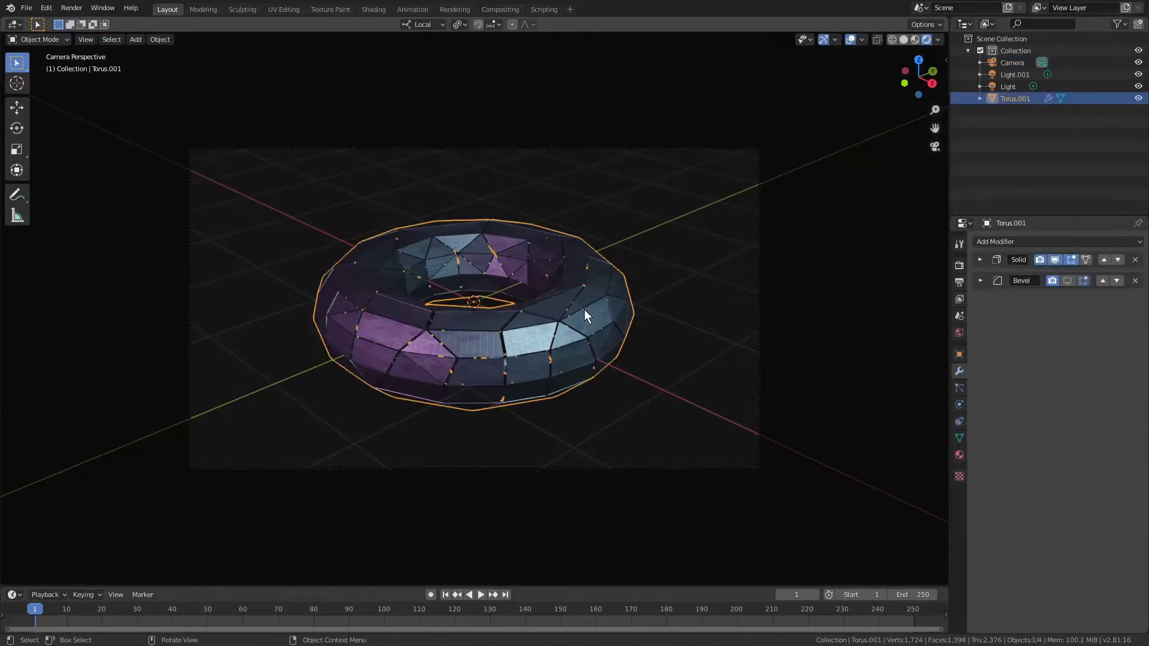
pyautogui.click(671, 325)
pyautogui.click(610, 315)
pyautogui.click(1053, 245)
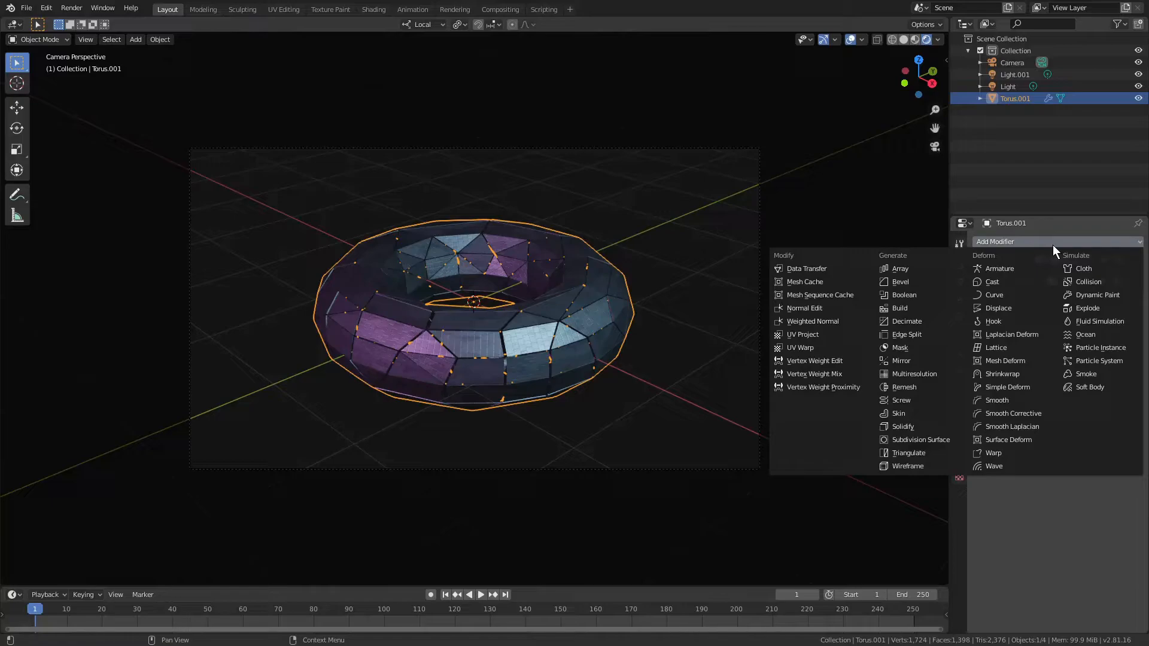
pyautogui.click(1021, 463)
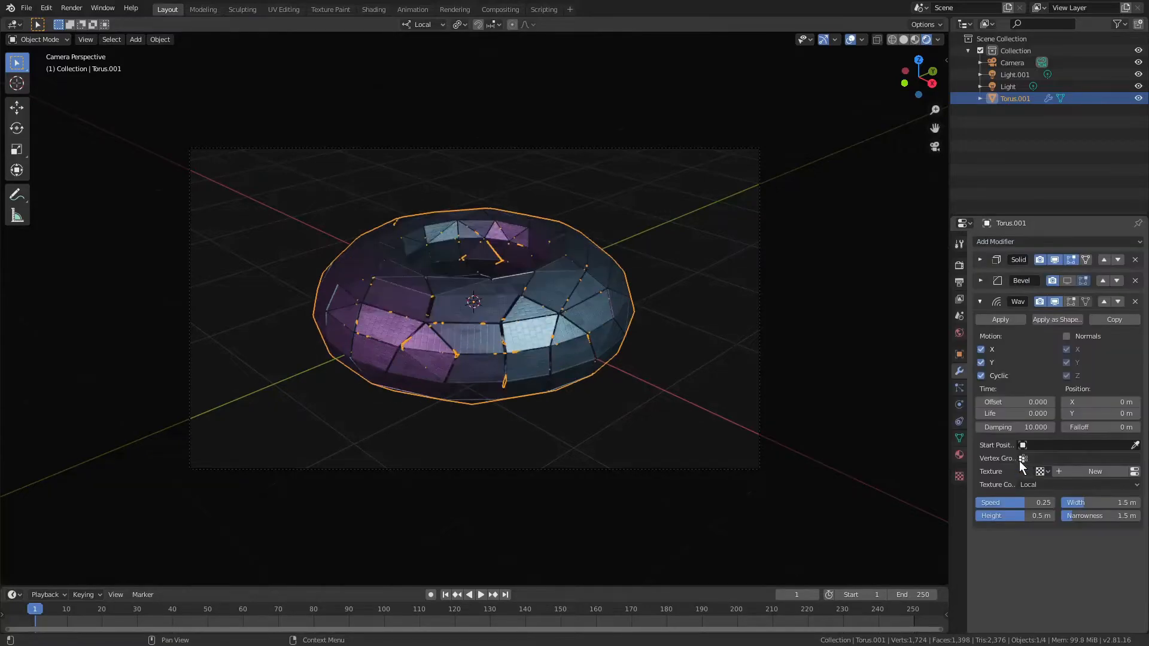
# Play the timeline to preview the Wave modifier's motion on the torus, stop playback and return to the first frame.
pyautogui.scroll(2, 599, 343)
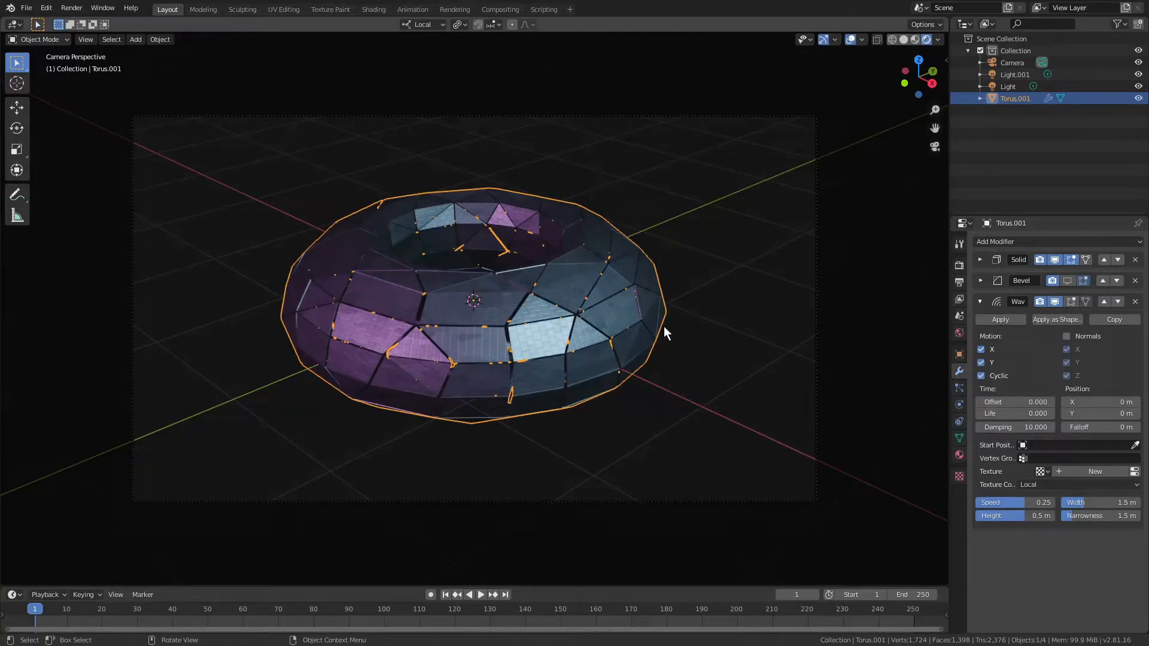
pyautogui.click(480, 595)
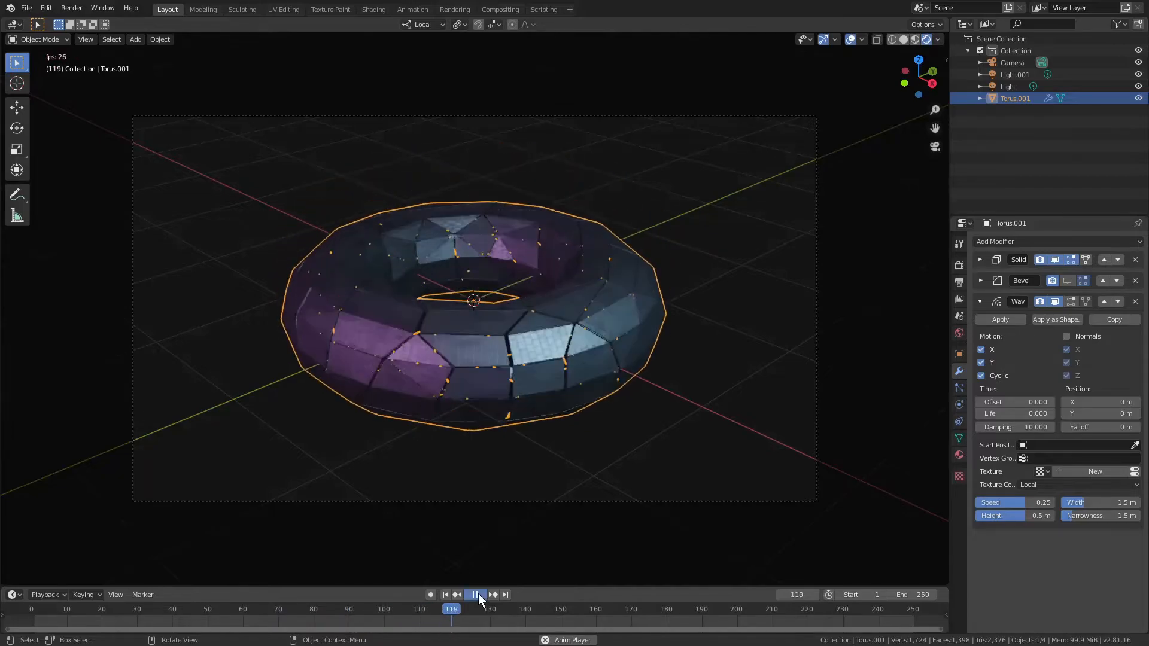
pyautogui.click(476, 595)
pyautogui.click(446, 594)
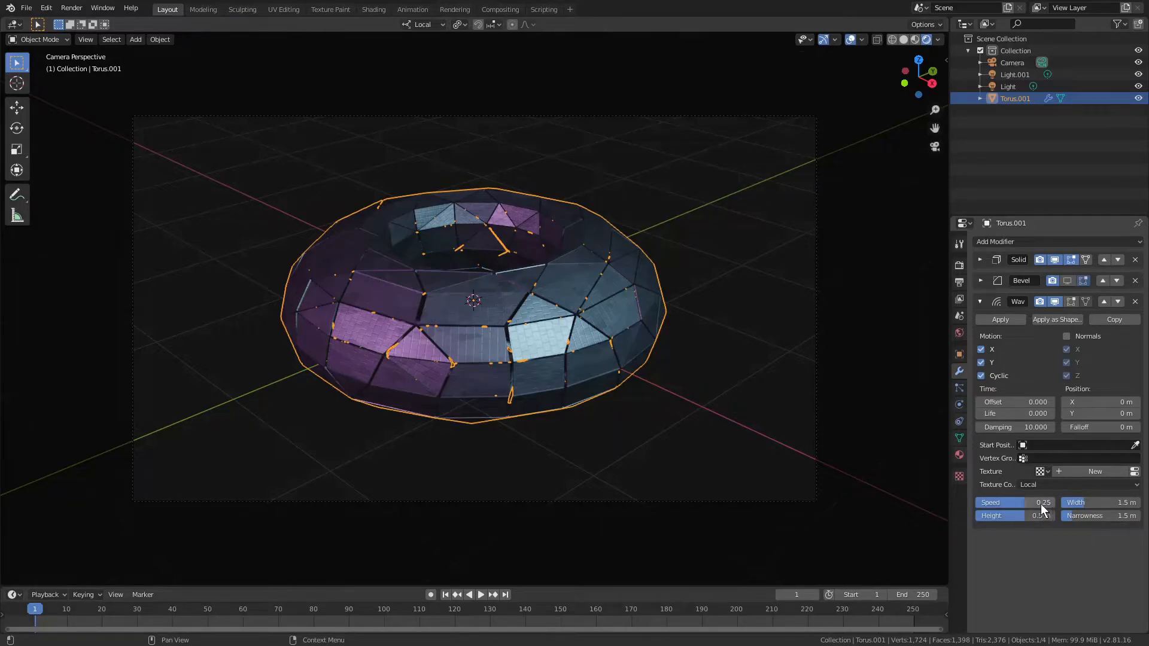
# Set the Wave modifier's speed to 0.03, play the animation to preview it and stop playback.
pyautogui.moveTo(1024, 502); pyautogui.dragTo(1020, 504)
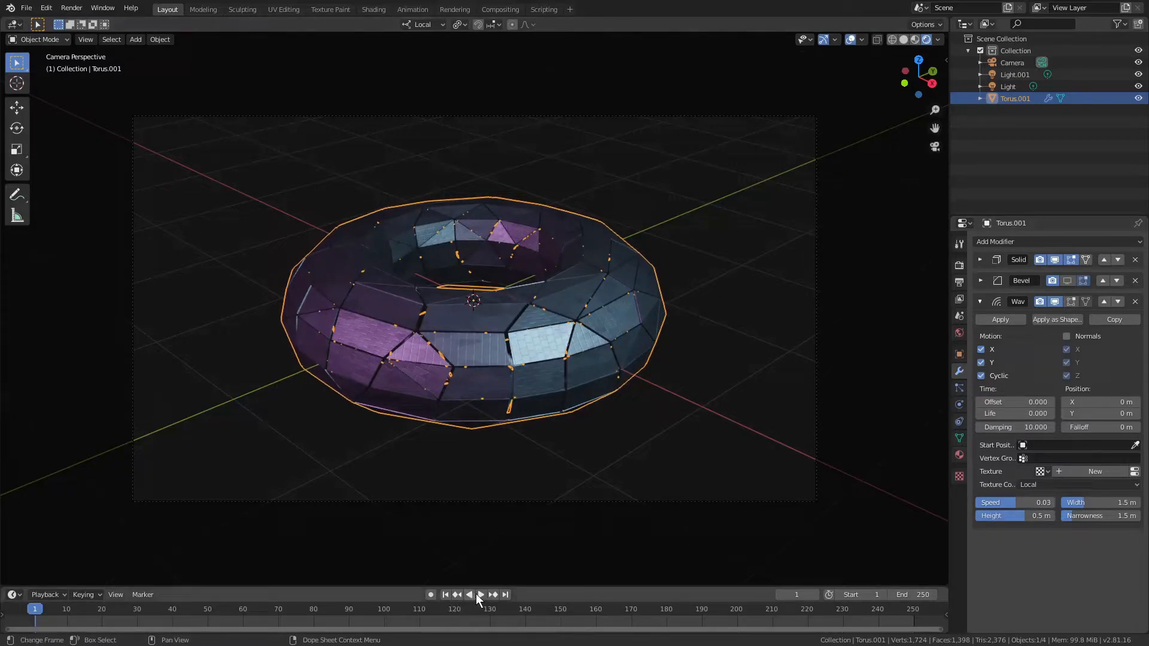
pyautogui.click(480, 593)
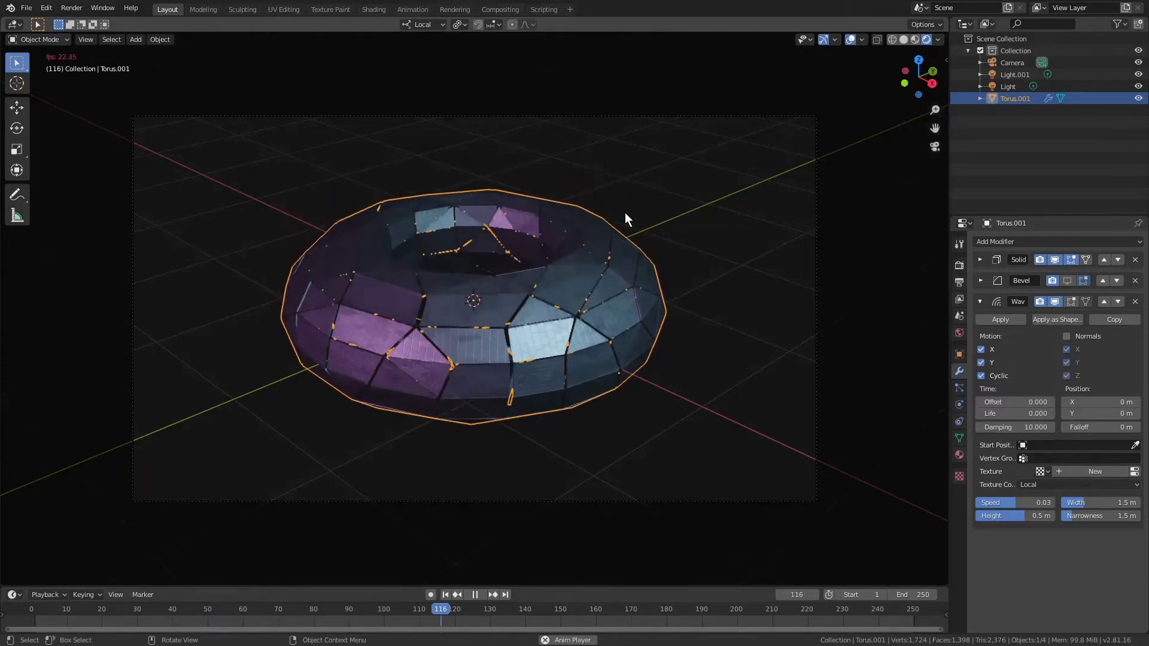
pyautogui.click(473, 593)
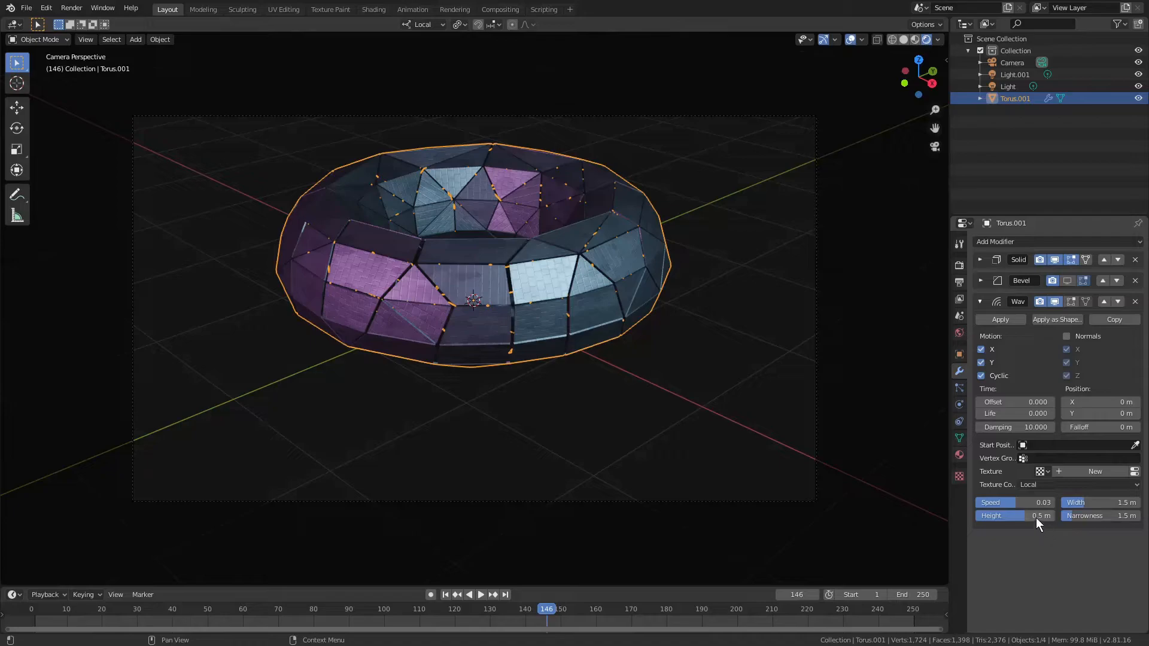
# Set the Wave modifier's height to 0.056 m, preview the animation from the first frame, stop it and return to the start.
pyautogui.moveTo(1017, 516); pyautogui.dragTo(1012, 517)
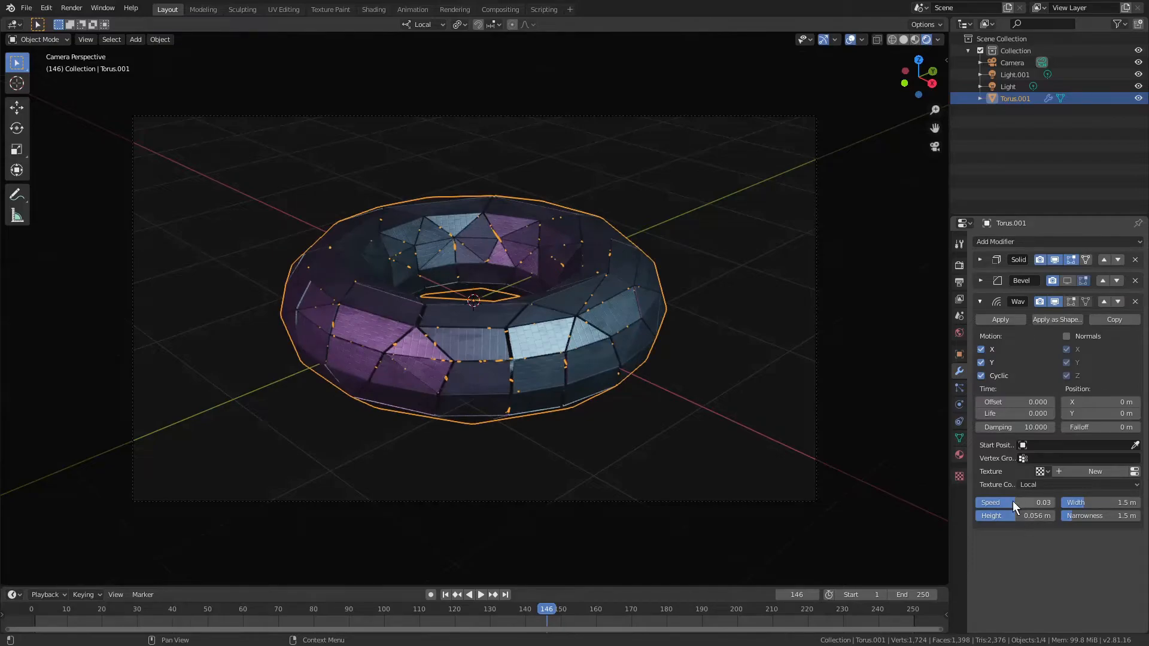
pyautogui.click(450, 594)
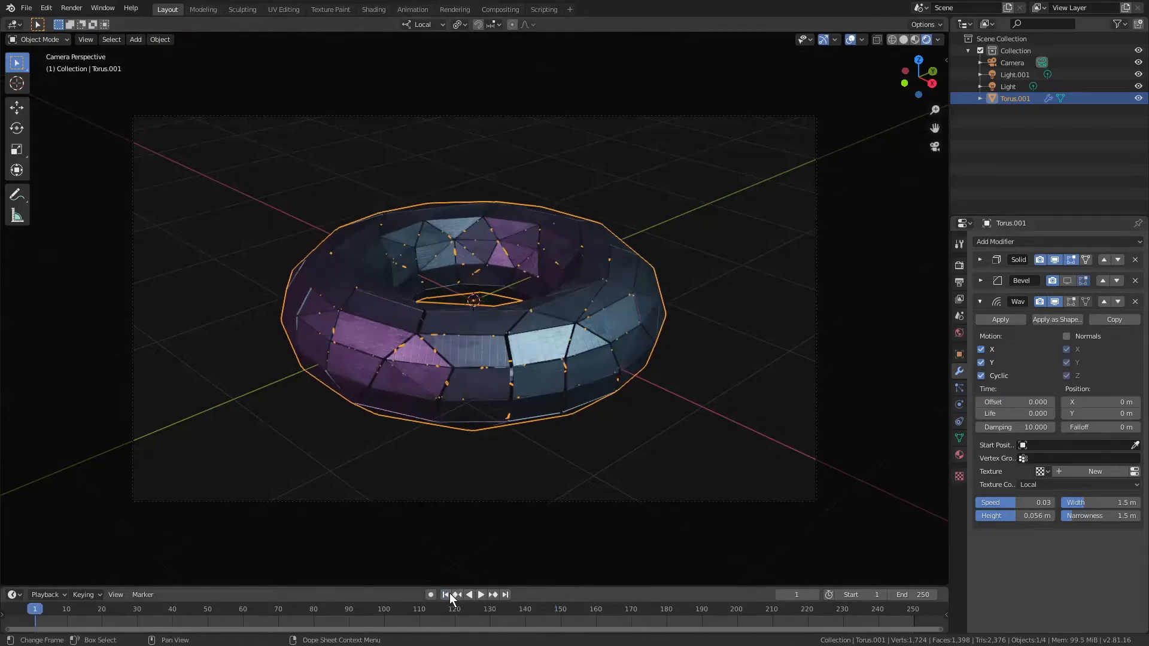
pyautogui.click(482, 595)
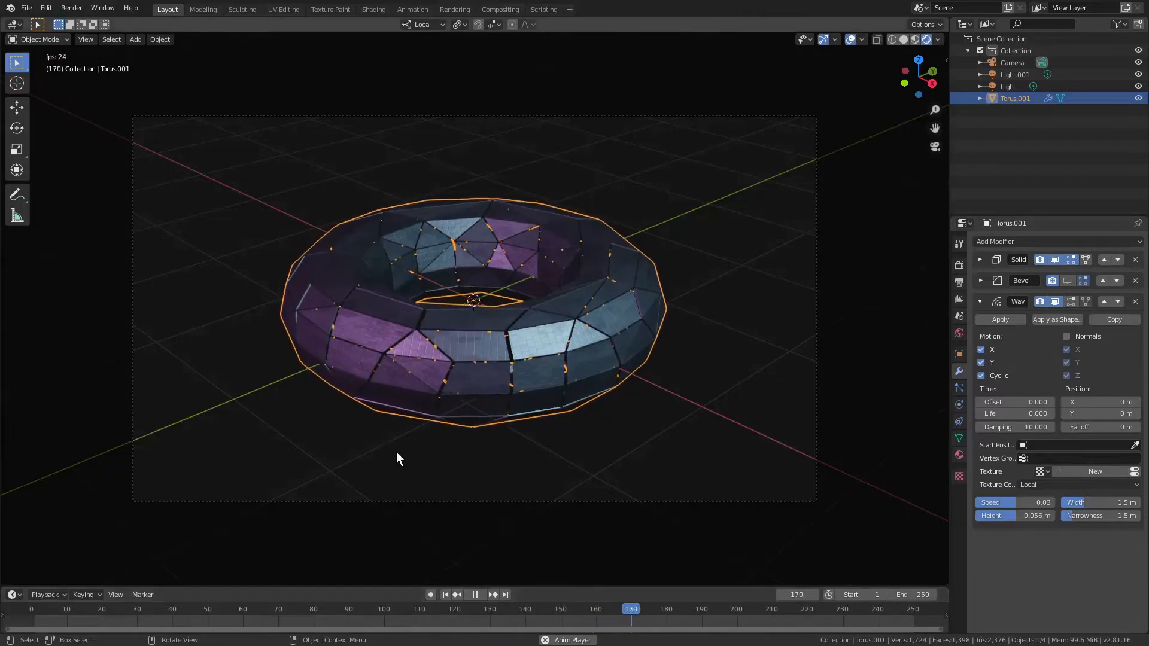
pyautogui.click(476, 595)
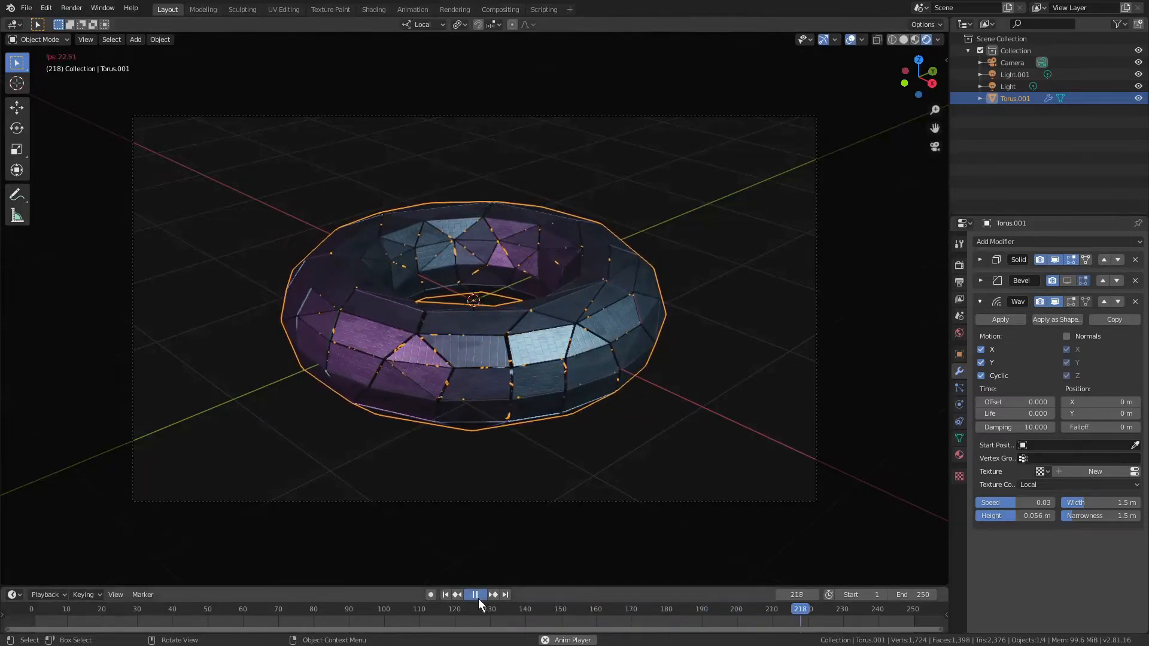
pyautogui.click(447, 595)
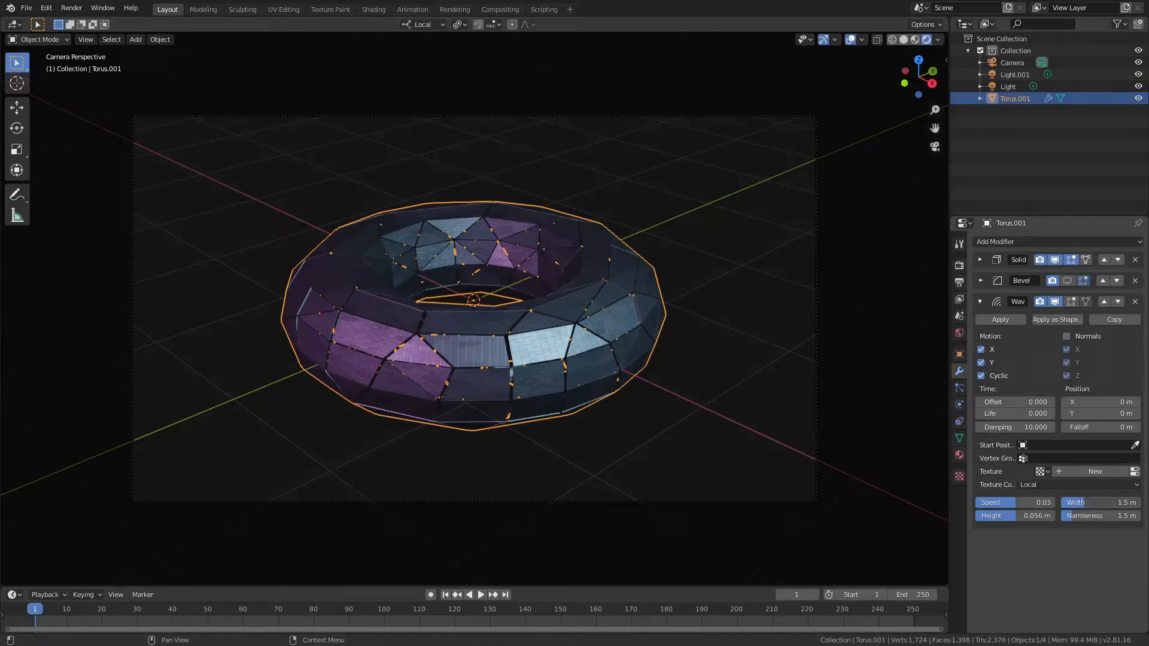
# Set the Wave modifier's width to 0.43 m, preview the animation, stop it and return to the first frame.
pyautogui.moveTo(1100, 503); pyautogui.dragTo(1023, 503)
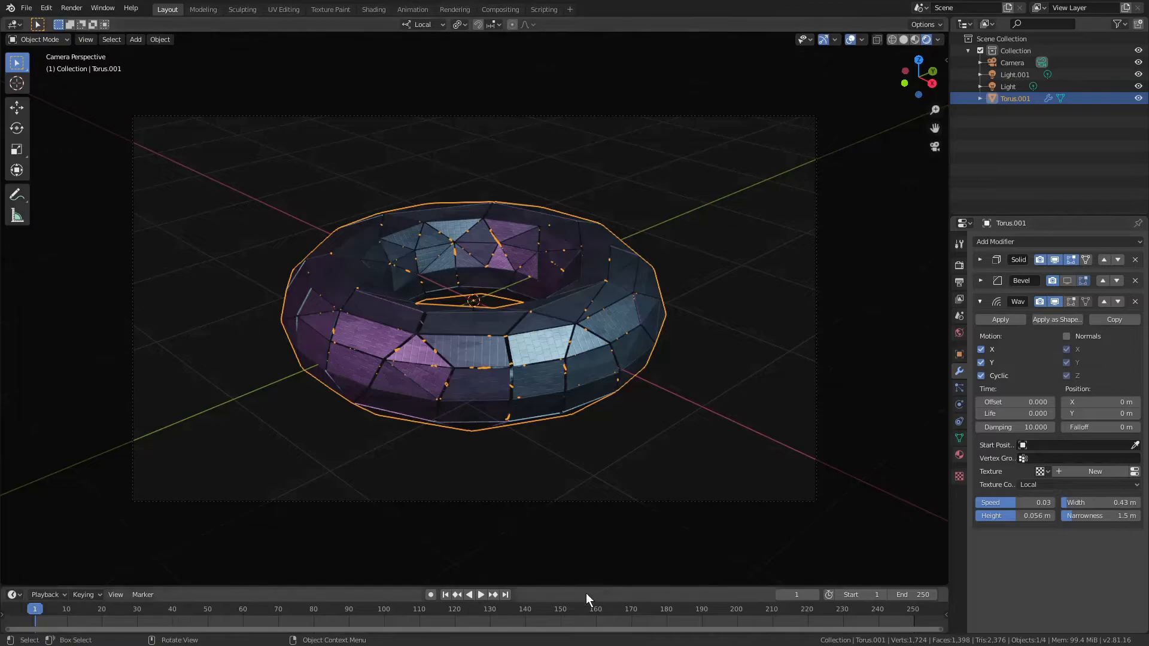
pyautogui.click(483, 594)
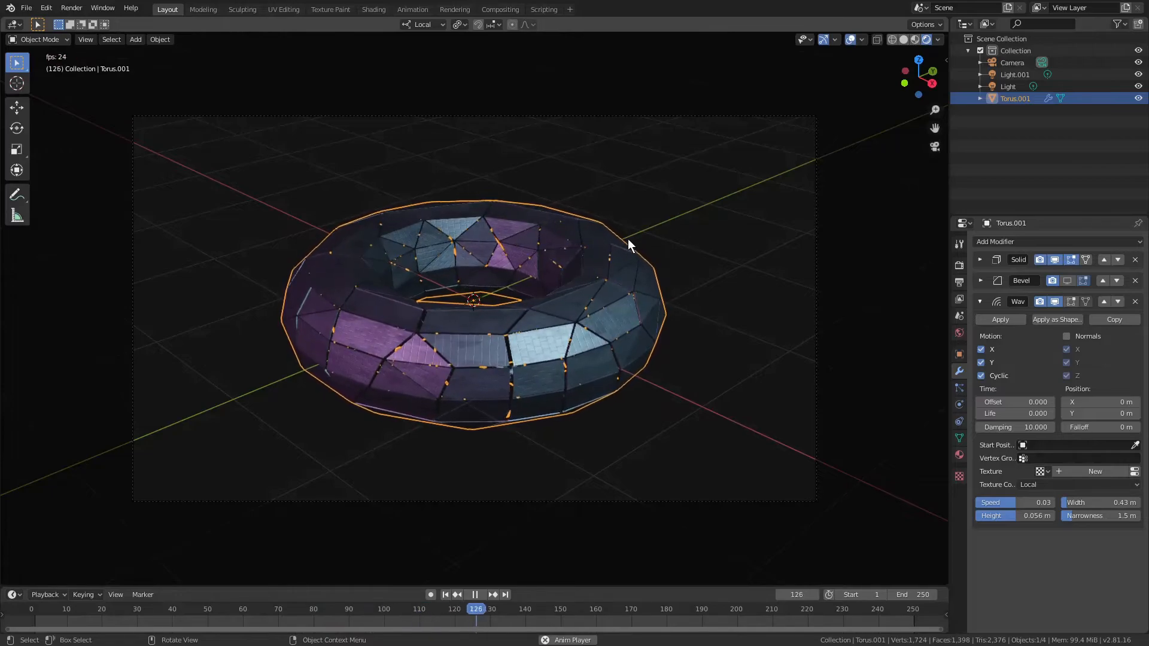
pyautogui.click(473, 595)
pyautogui.click(445, 594)
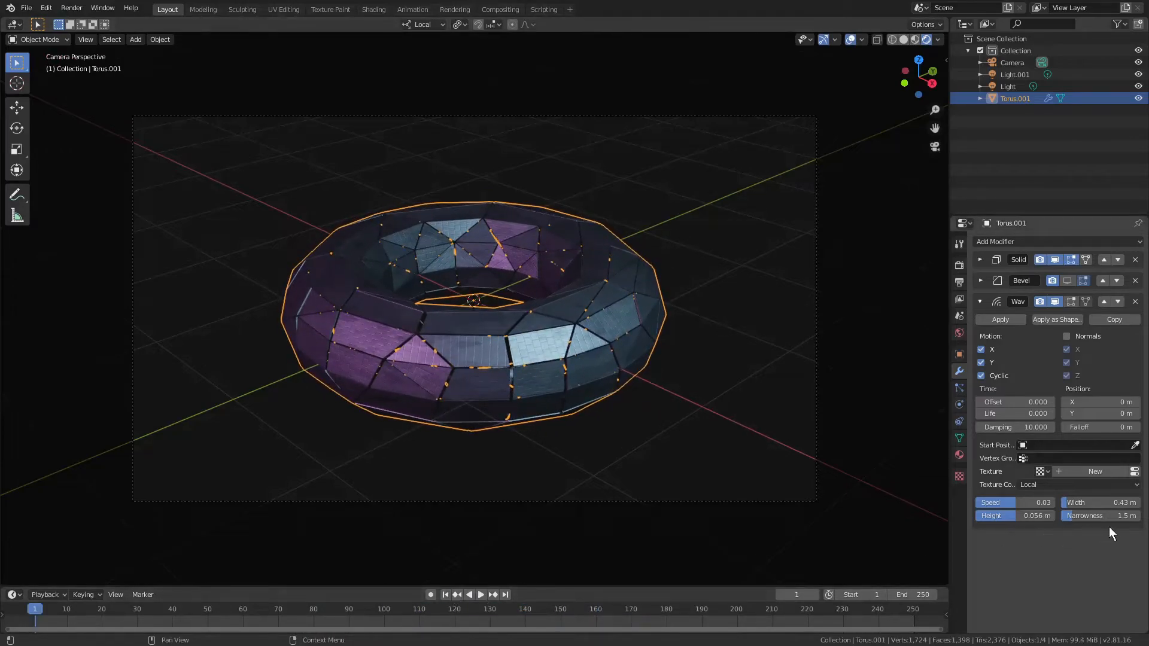
# Set the Wave modifier's narrowness to 3.2 m and play the animation to preview the torus motion.
pyautogui.moveTo(1105, 515); pyautogui.dragTo(1139, 513)
pyautogui.click(480, 594)
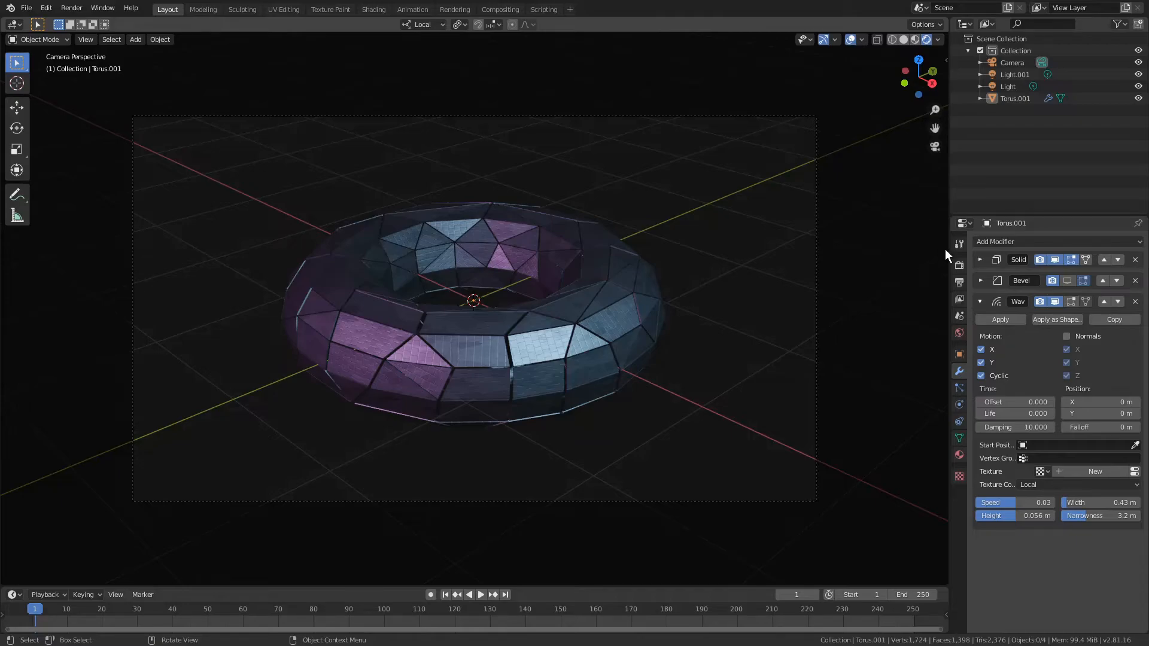
# Enable Ambient Occlusion, Bloom and Screen Space Reflections in the Eevee render settings.
pyautogui.click(959, 266)
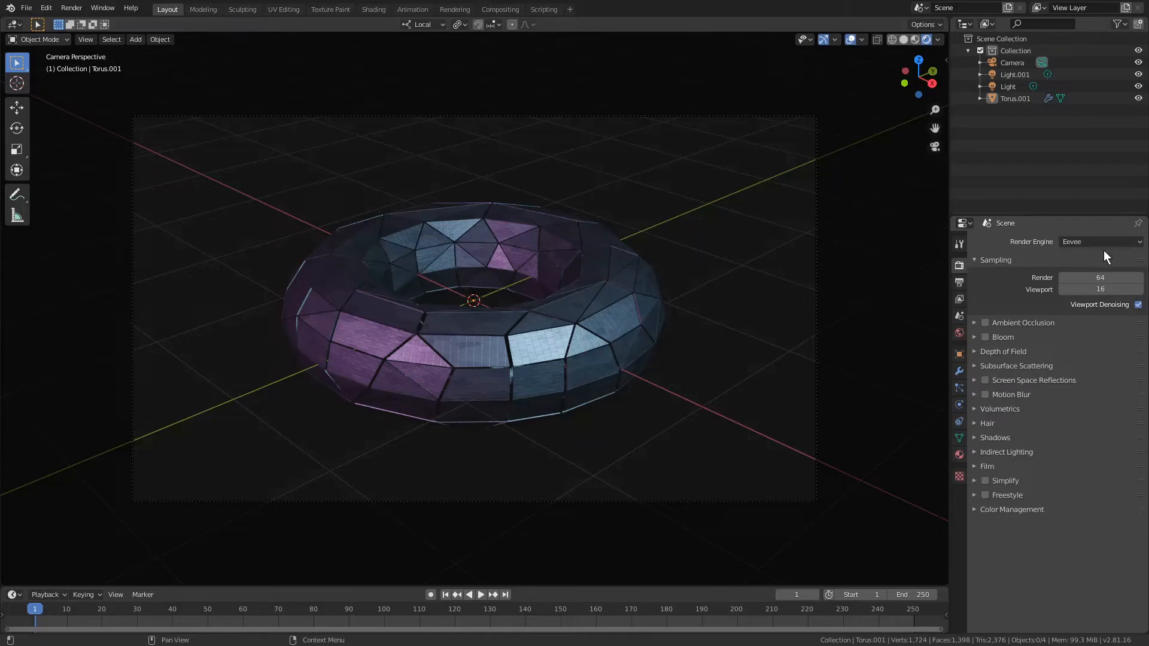
pyautogui.click(985, 324)
pyautogui.click(984, 337)
pyautogui.click(986, 381)
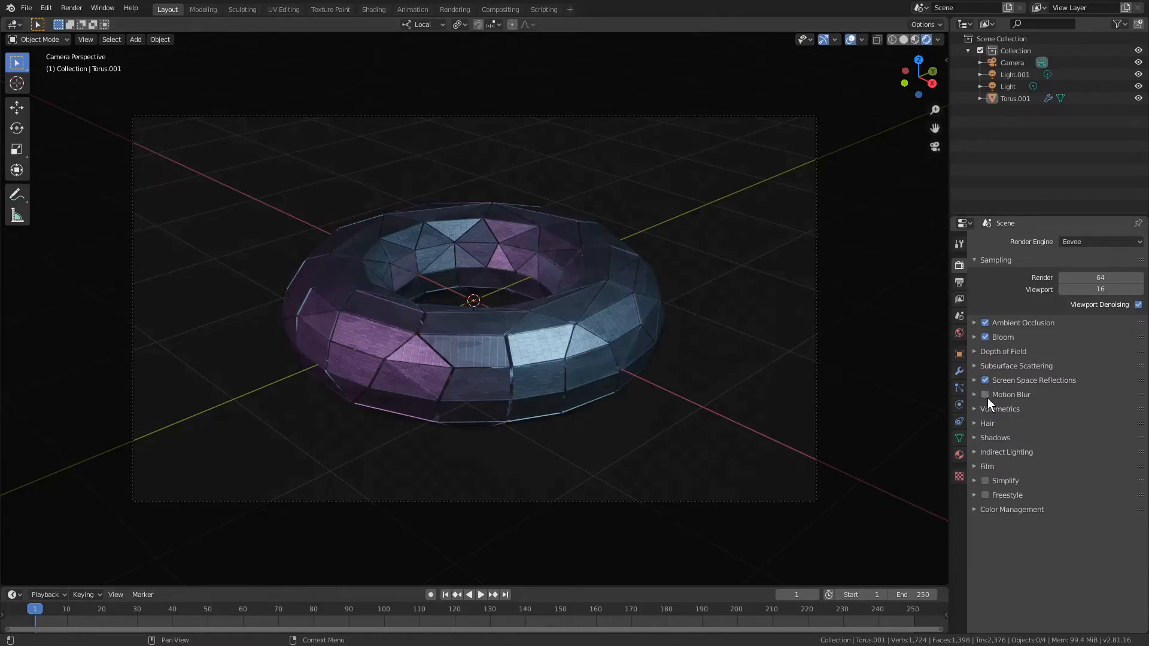
# Set the color management look to Very High Contrast.
pyautogui.click(973, 467)
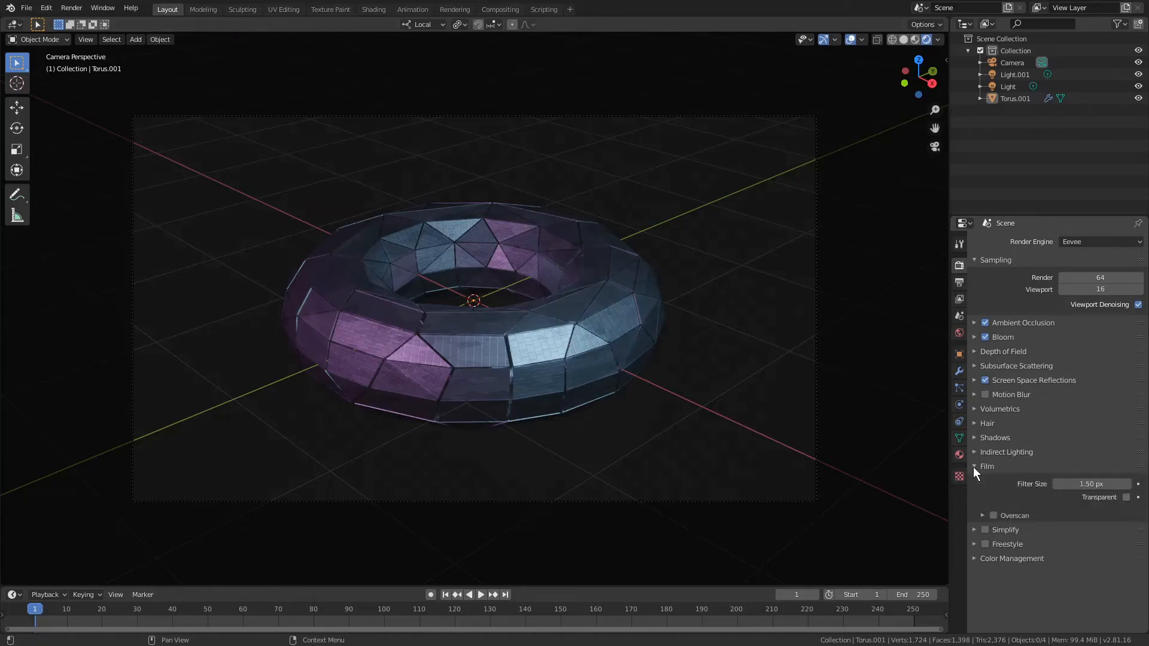
pyautogui.click(973, 467)
pyautogui.click(971, 508)
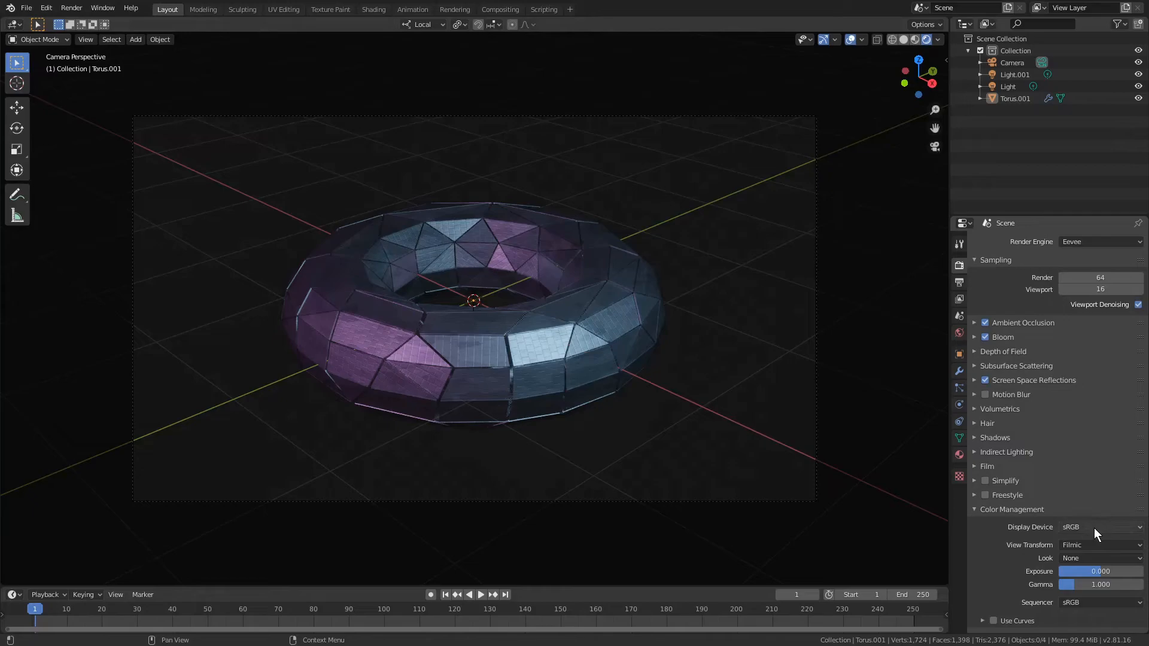
pyautogui.click(1092, 559)
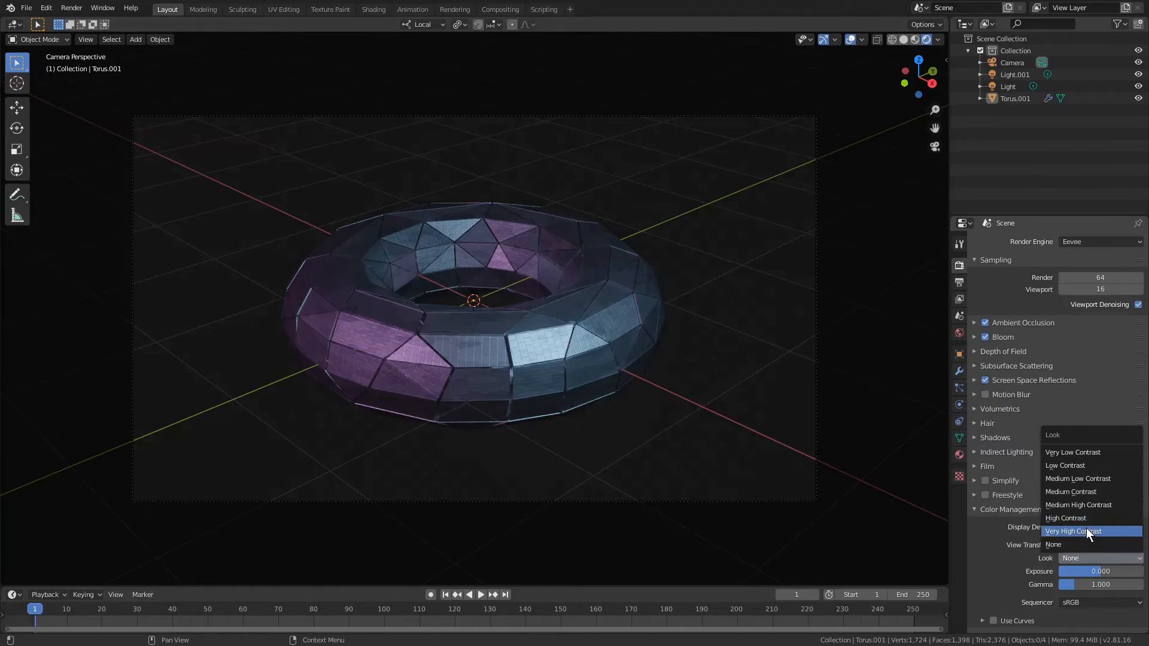
pyautogui.click(1086, 529)
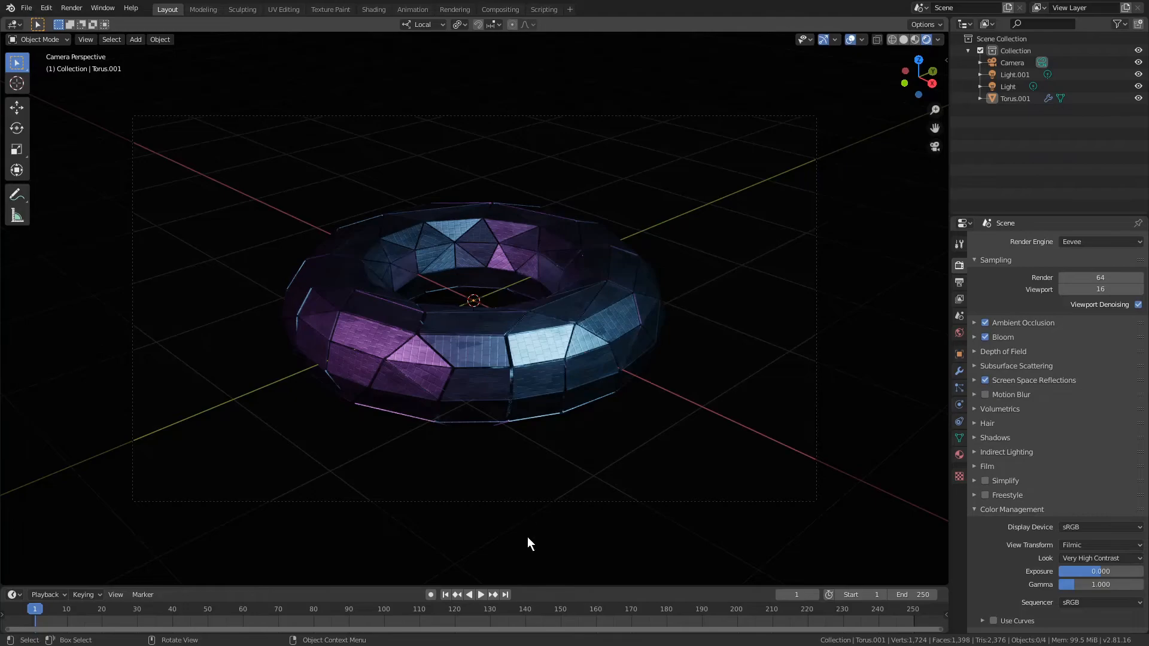
# Play the torus animation with the new render settings, stop playback and return to the first frame.
pyautogui.click(479, 592)
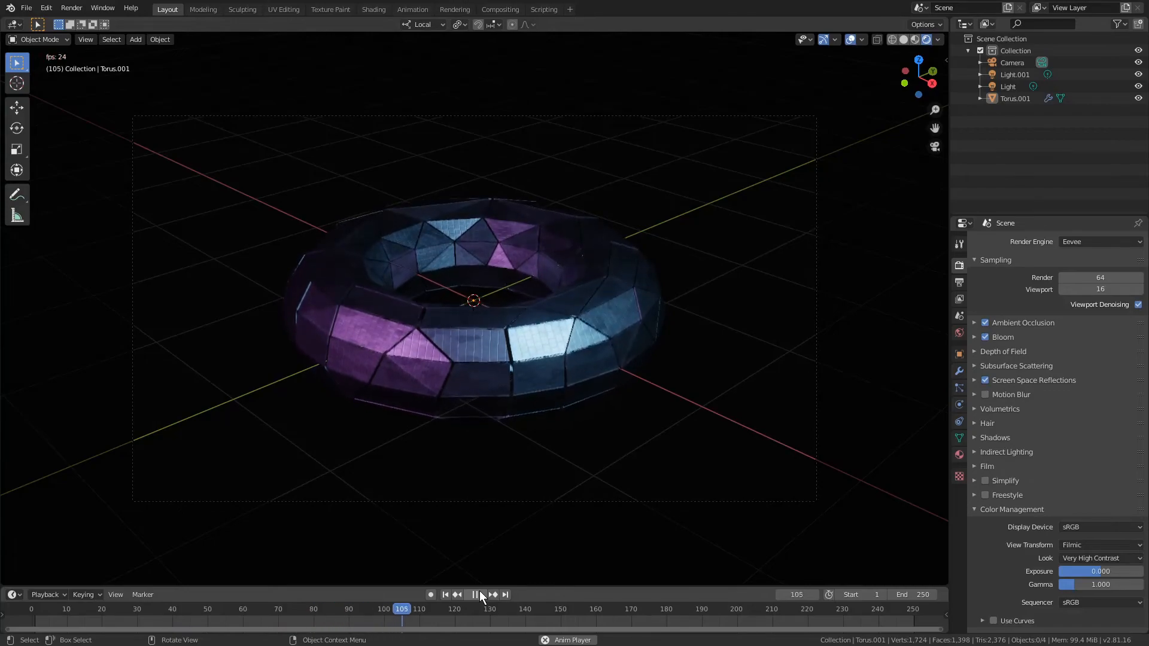
pyautogui.click(476, 595)
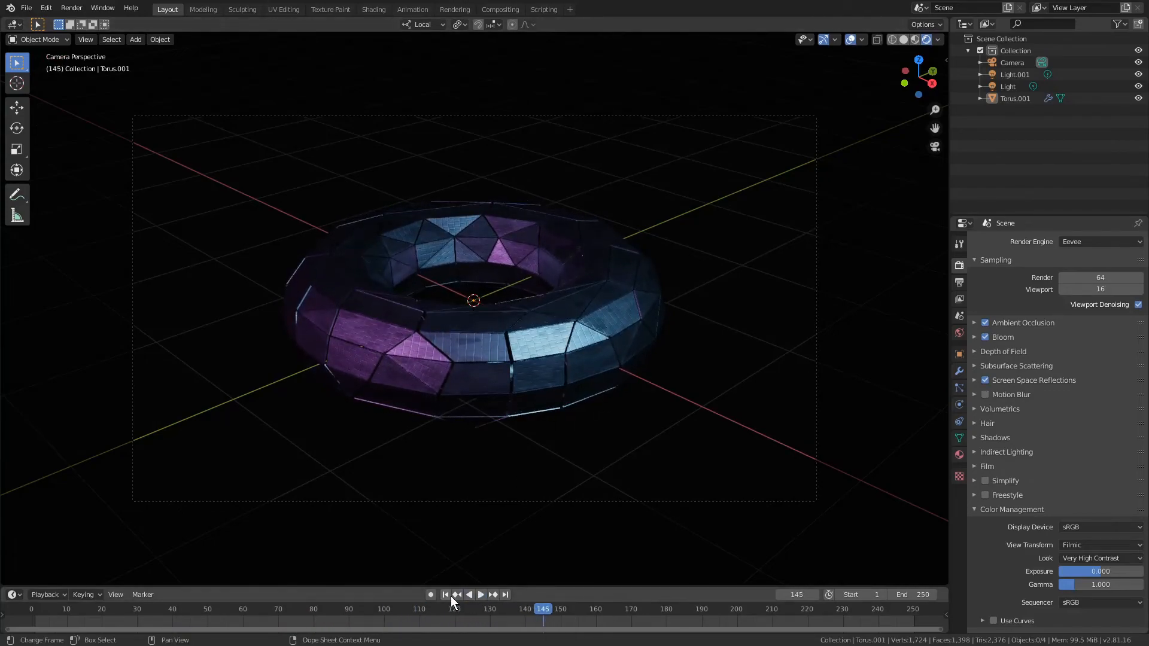
pyautogui.click(449, 595)
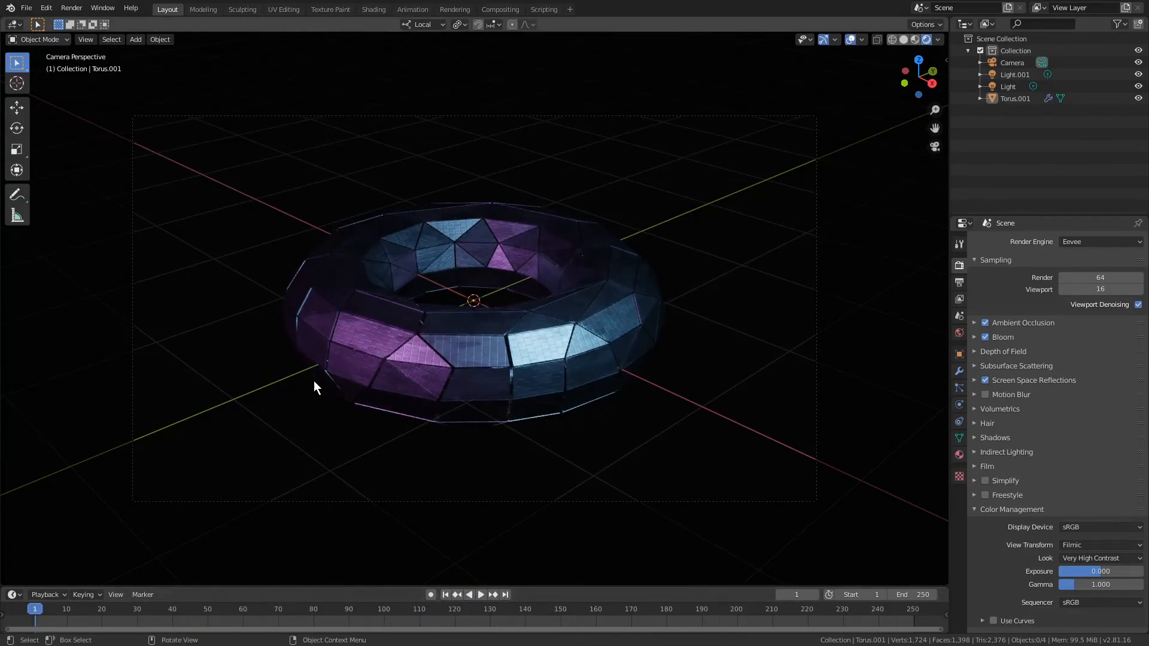
# Try a horizontal output resolution of 1080 px and set it back to 1920 px.
pyautogui.click(960, 283)
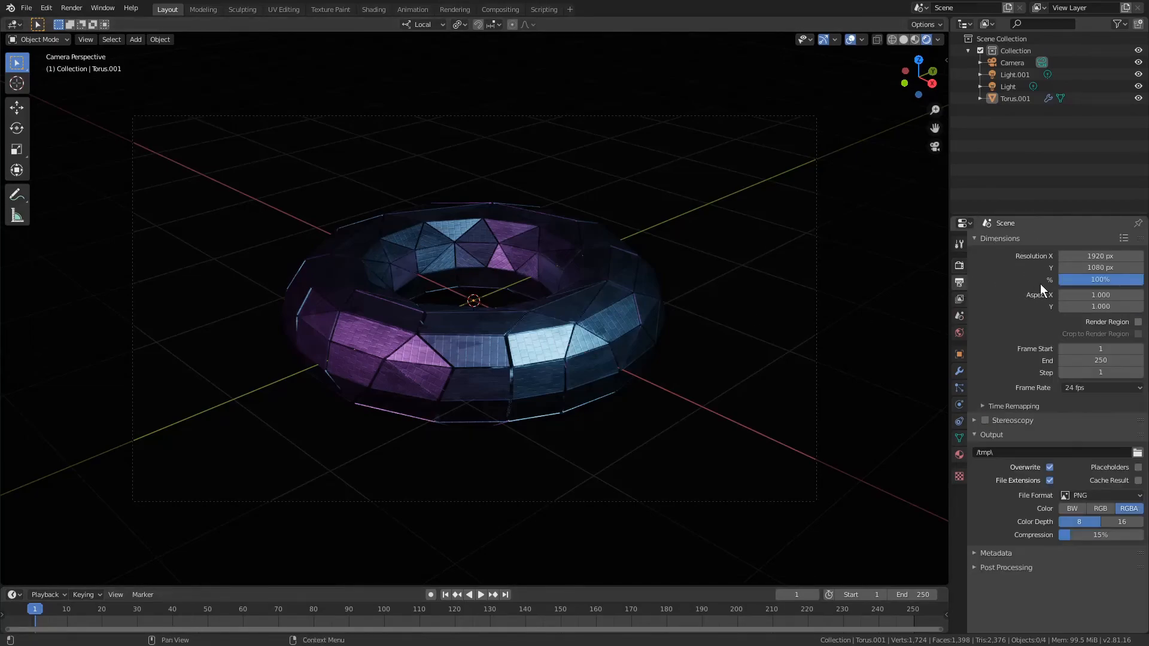
pyautogui.click(1113, 252)
pyautogui.write('1080')
pyautogui.press('Return')
pyautogui.click(1113, 252)
pyautogui.write('1920')
pyautogui.press('Return')
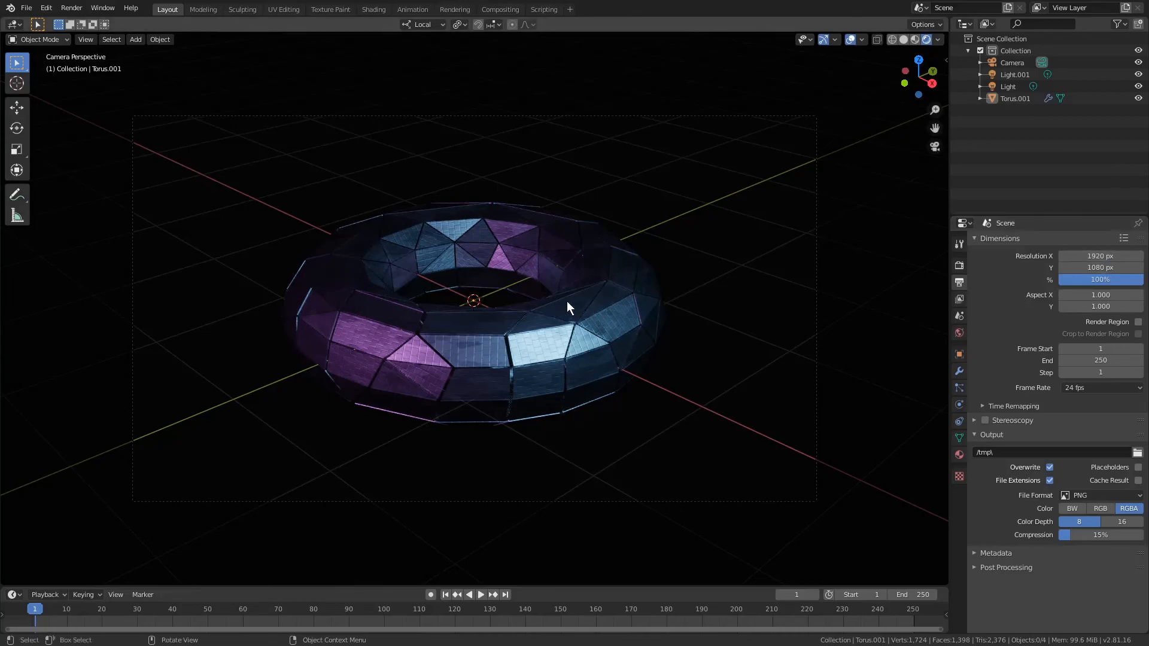
# Open the render commands for the torus scene.
pyautogui.click(71, 8)
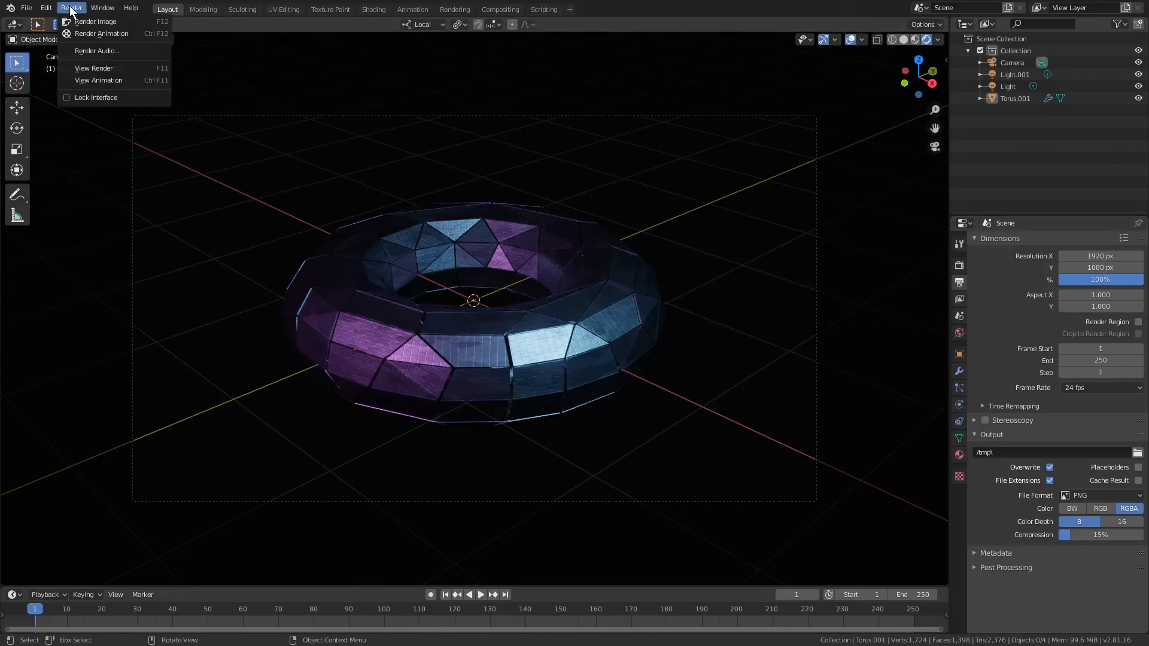